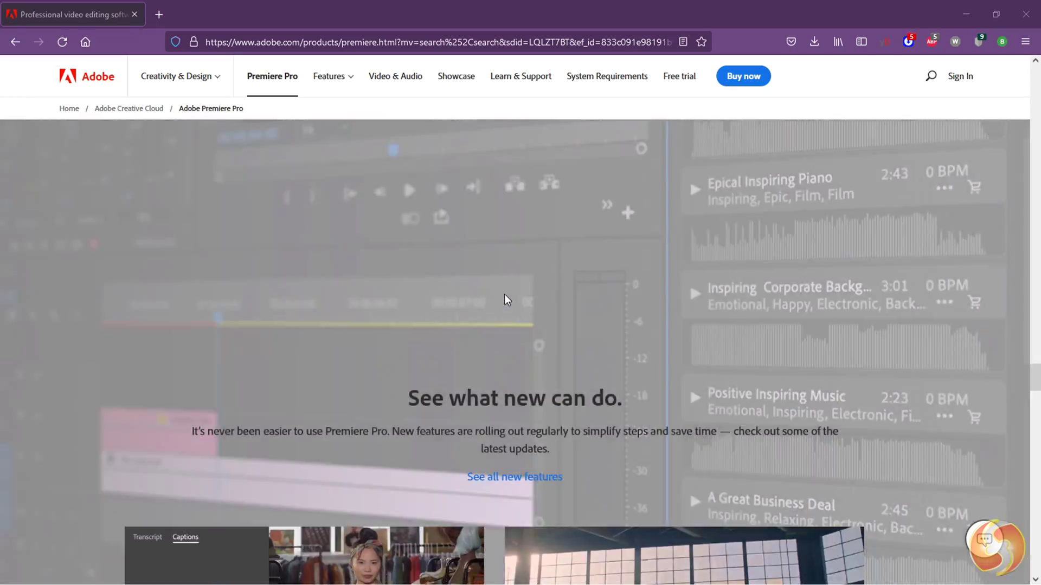
{"action": "scroll", "coordinate": [504, 294], "scroll_direction": "down", "scroll_amount": 4}
{"action": "scroll", "coordinate": [504, 294], "scroll_direction": "down", "scroll_amount": 3}
{"action": "scroll", "coordinate": [505, 294], "scroll_direction": "down", "scroll_amount": 3}
{"action": "scroll", "coordinate": [504, 294], "scroll_direction": "down", "scroll_amount": 3}
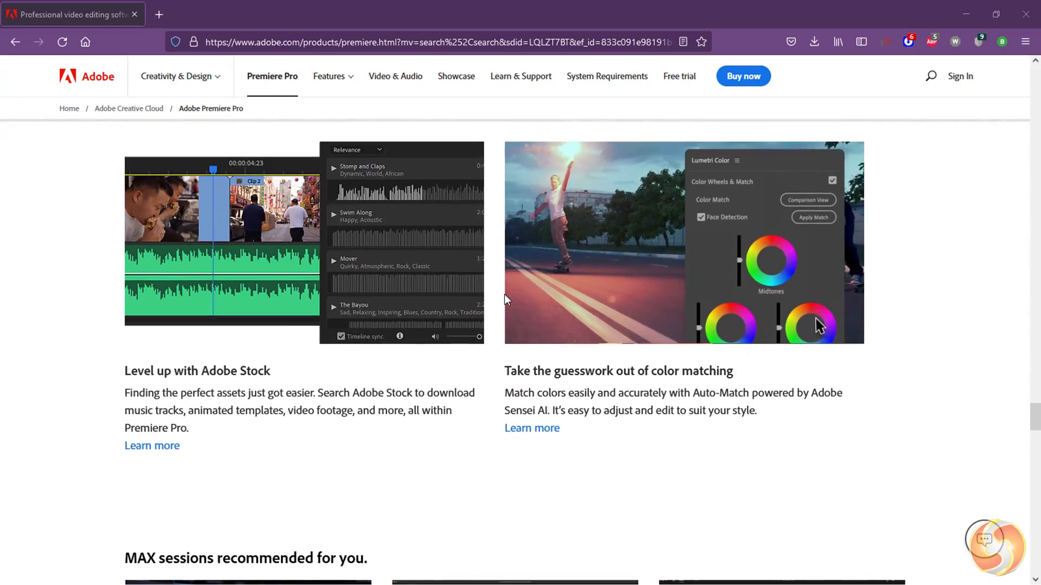
{"action": "scroll", "coordinate": [505, 294], "scroll_direction": "down", "scroll_amount": 3}
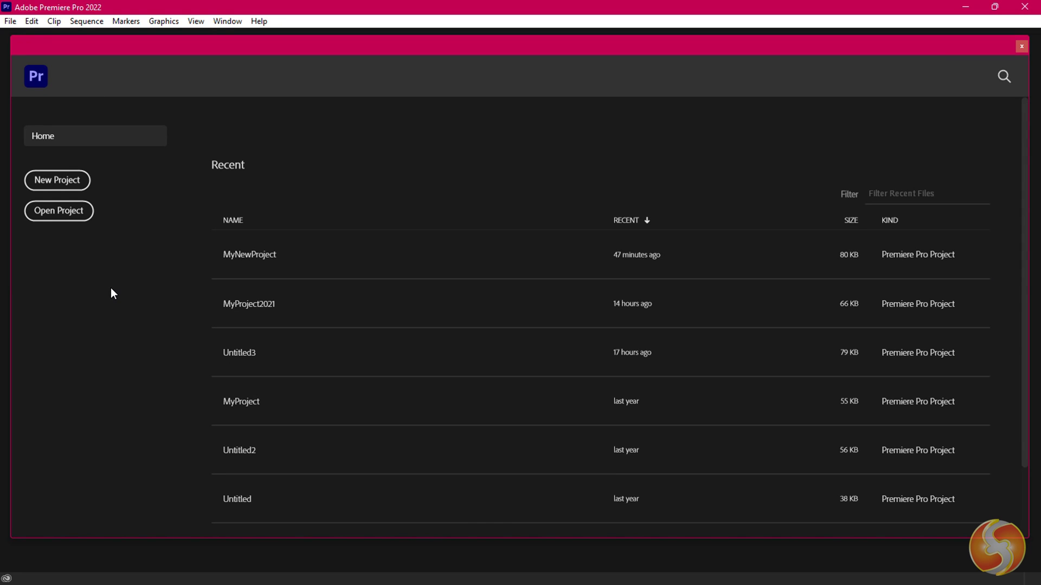
{"action": "scroll", "coordinate": [257, 407], "scroll_direction": "down", "scroll_amount": 2}
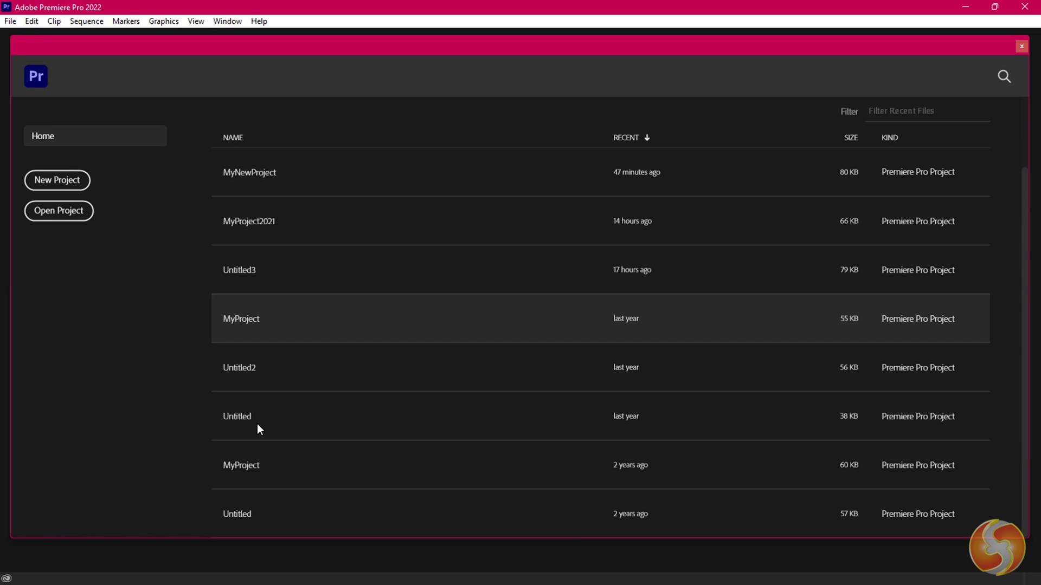
{"action": "scroll", "coordinate": [269, 305], "scroll_direction": "up", "scroll_amount": 2}
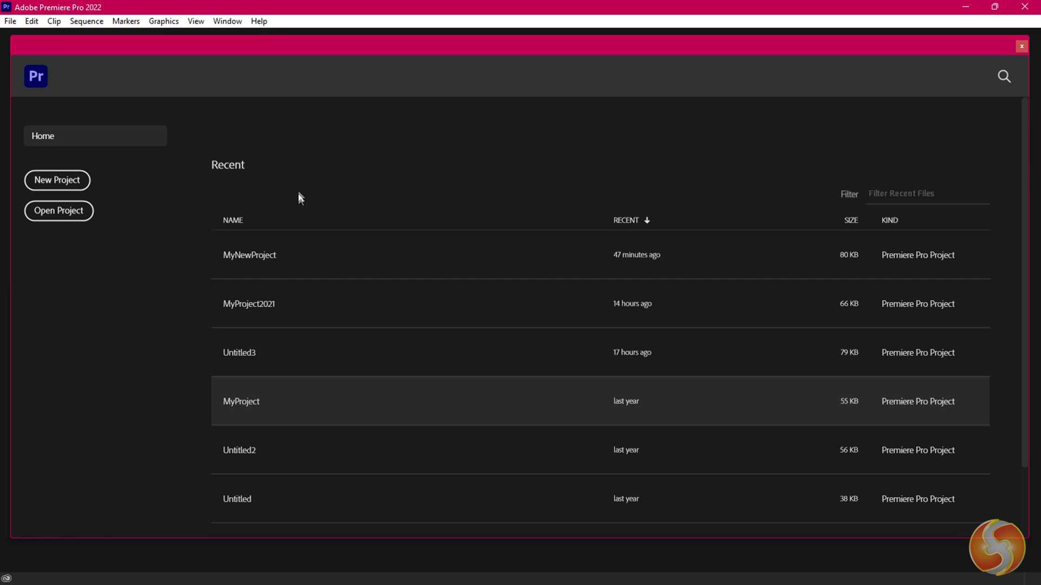
Step: Create a new project named MyNewProject, reviewing location and format options but keeping DV capture
{"action": "left_click", "coordinate": [58, 211]}
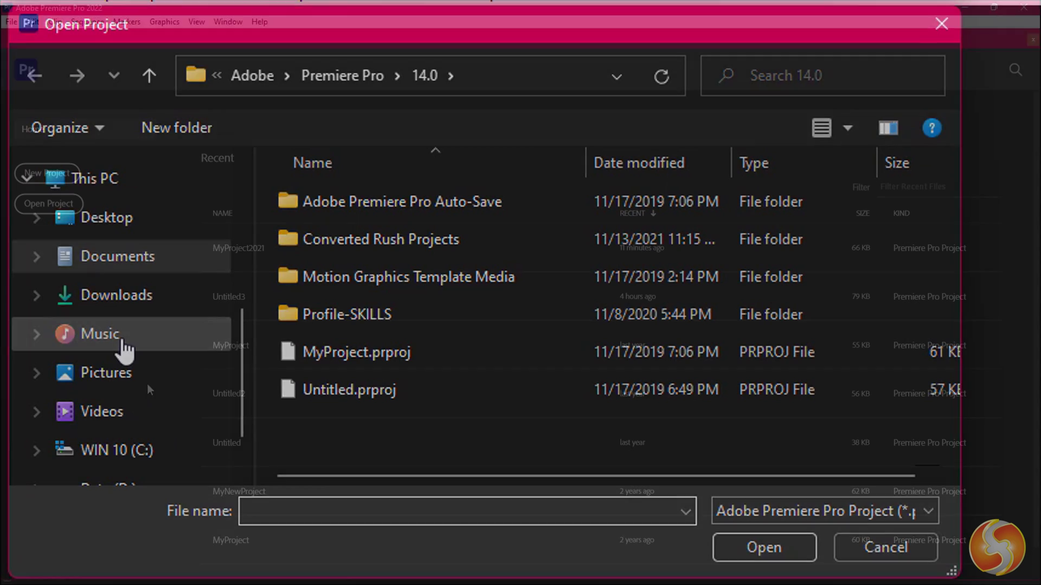
{"action": "key", "text": "Escape"}
{"action": "left_click", "coordinate": [58, 176]}
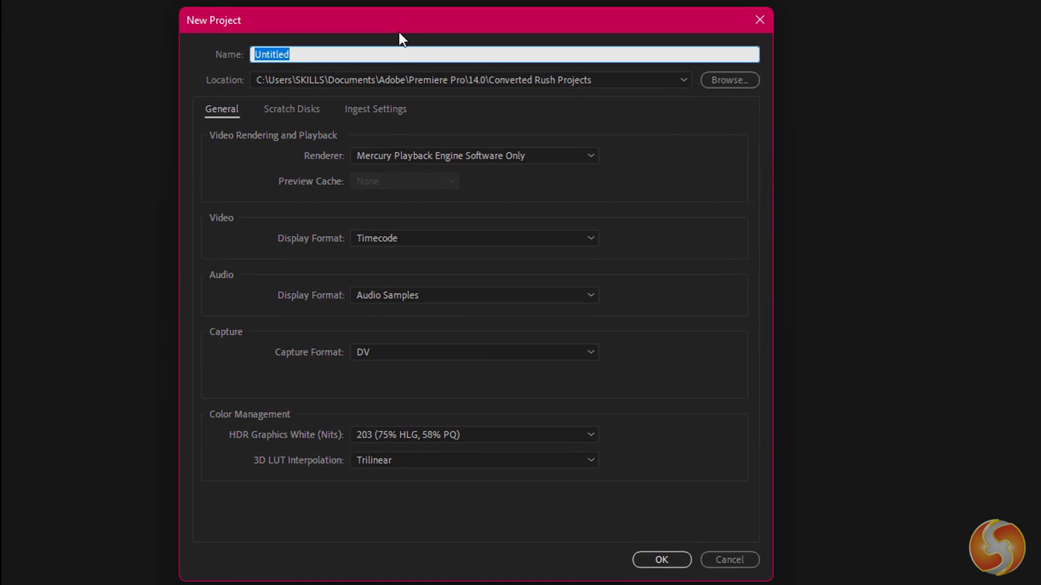
{"action": "type", "text": "MyNewProject"}
{"action": "left_click", "coordinate": [511, 80]}
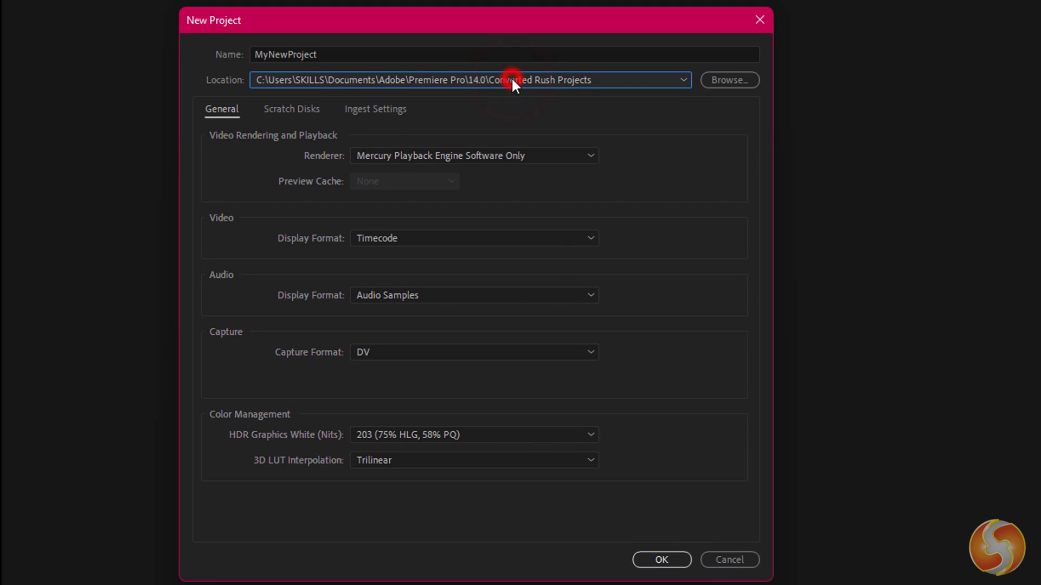
{"action": "left_click", "coordinate": [460, 237]}
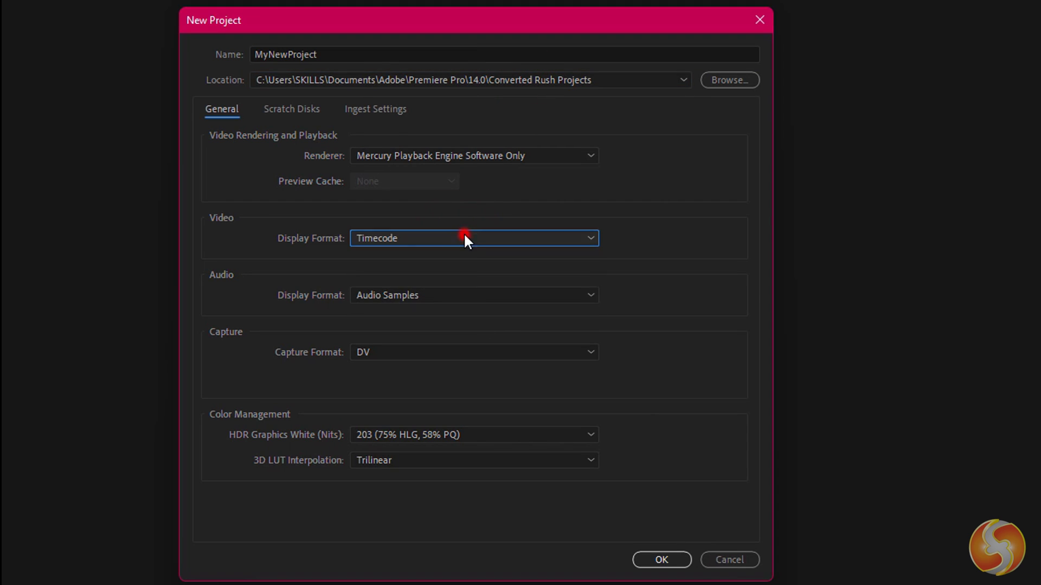
{"action": "left_click", "coordinate": [482, 294]}
{"action": "left_click", "coordinate": [501, 295]}
{"action": "left_click", "coordinate": [504, 351]}
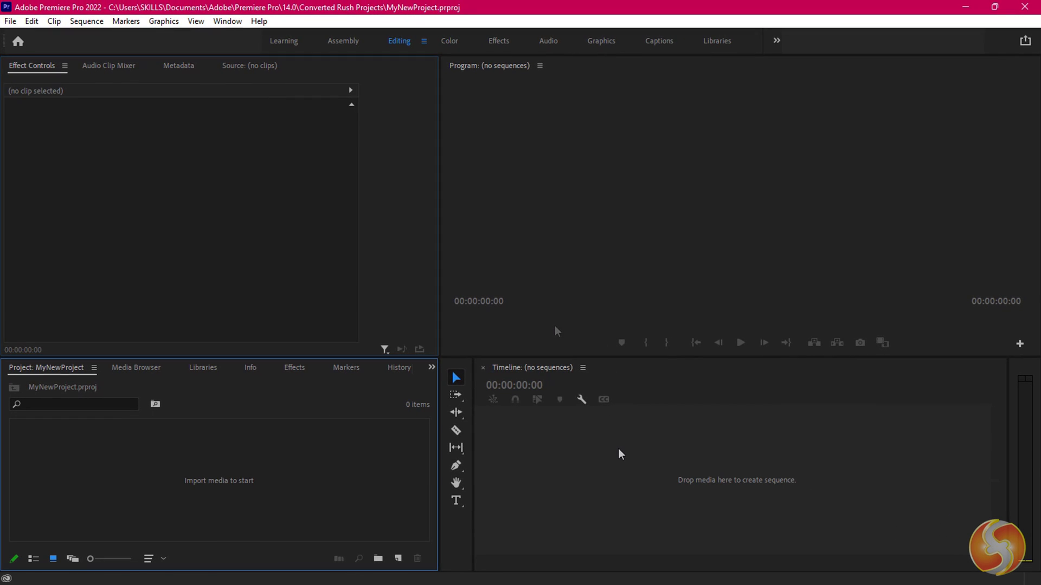
Step: Focus each panel, then cycle through the Color, Effects and Audio workspaces back to Editing
{"action": "left_click", "coordinate": [621, 448]}
{"action": "left_click", "coordinate": [592, 317]}
{"action": "left_click", "coordinate": [399, 304]}
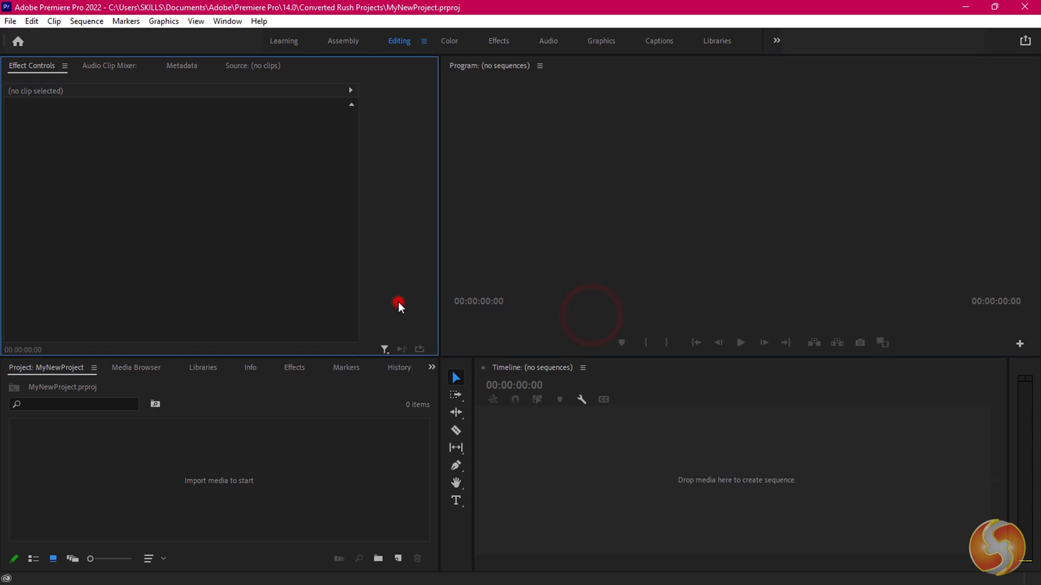
{"action": "left_click", "coordinate": [449, 41]}
{"action": "left_click", "coordinate": [499, 41]}
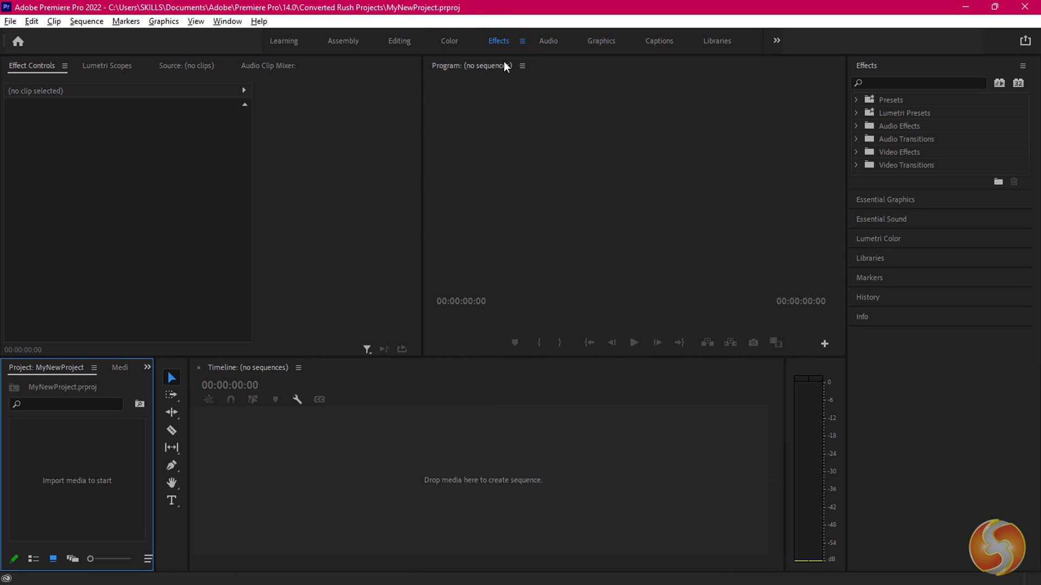
{"action": "left_click", "coordinate": [549, 40]}
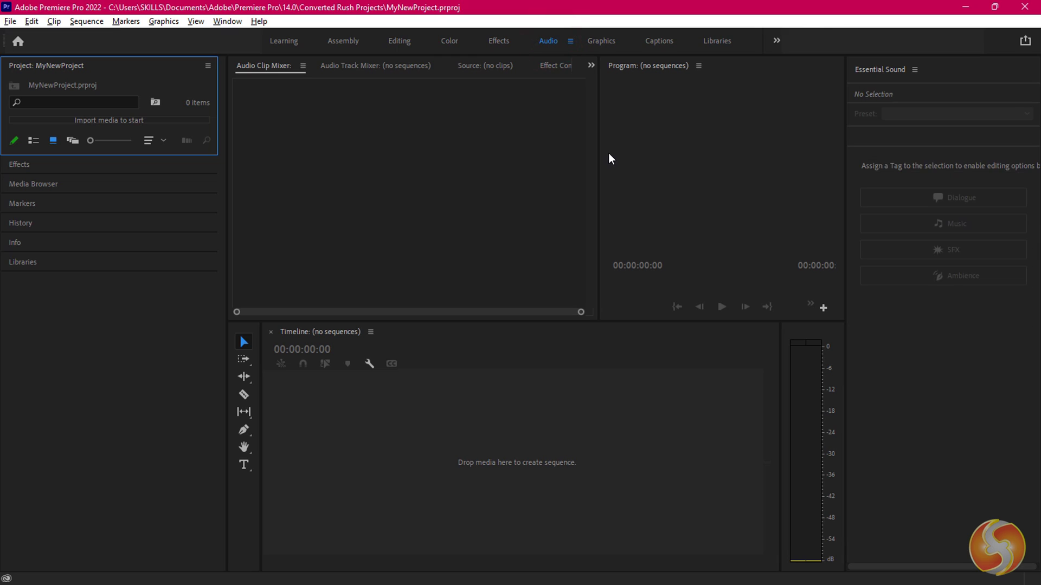
{"action": "left_click", "coordinate": [402, 41]}
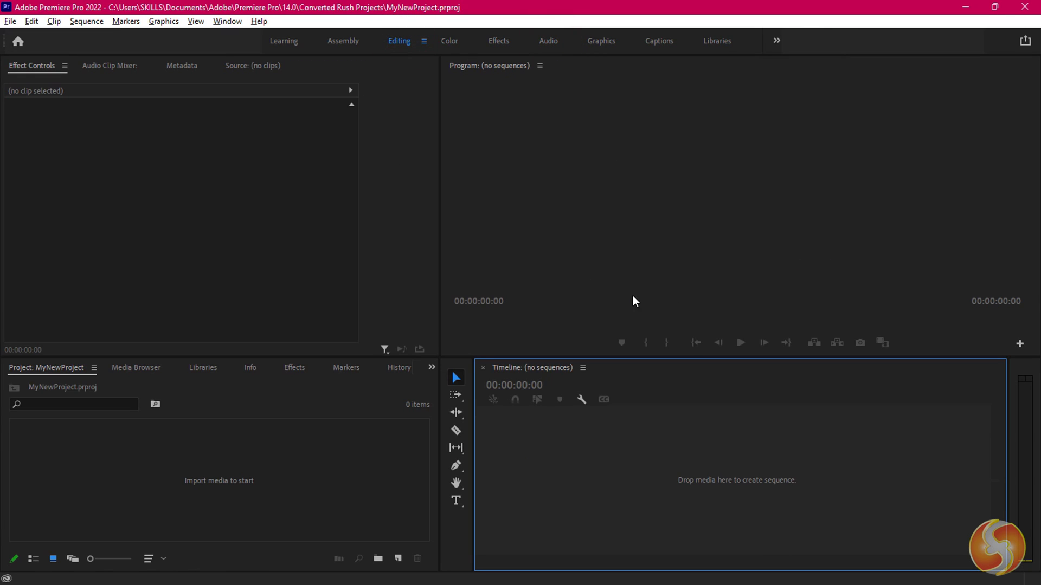
Step: Close the Timeline panel and restore it from the Window menu
{"action": "left_click", "coordinate": [484, 370]}
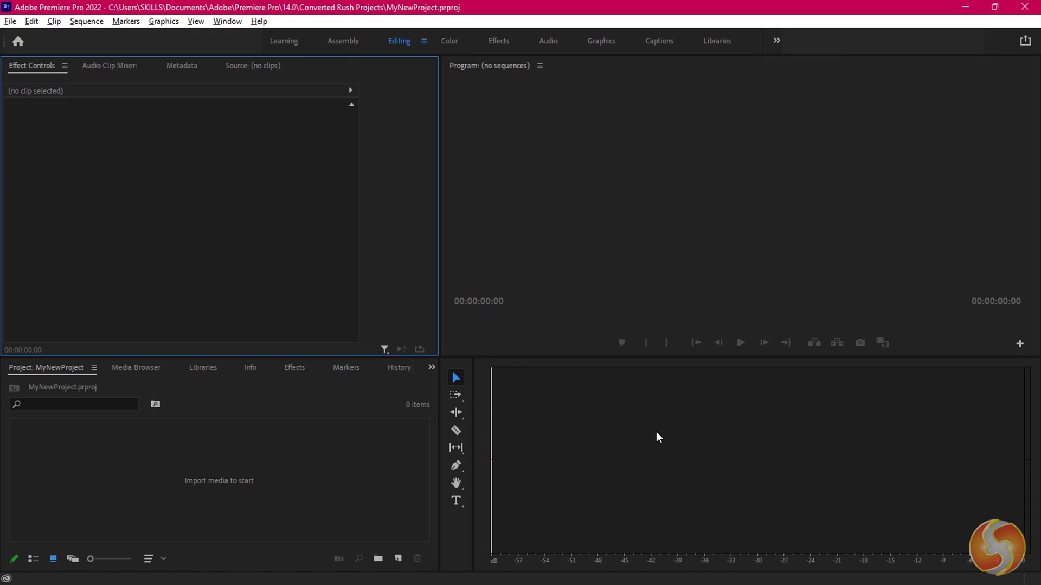
{"action": "left_click", "coordinate": [226, 22]}
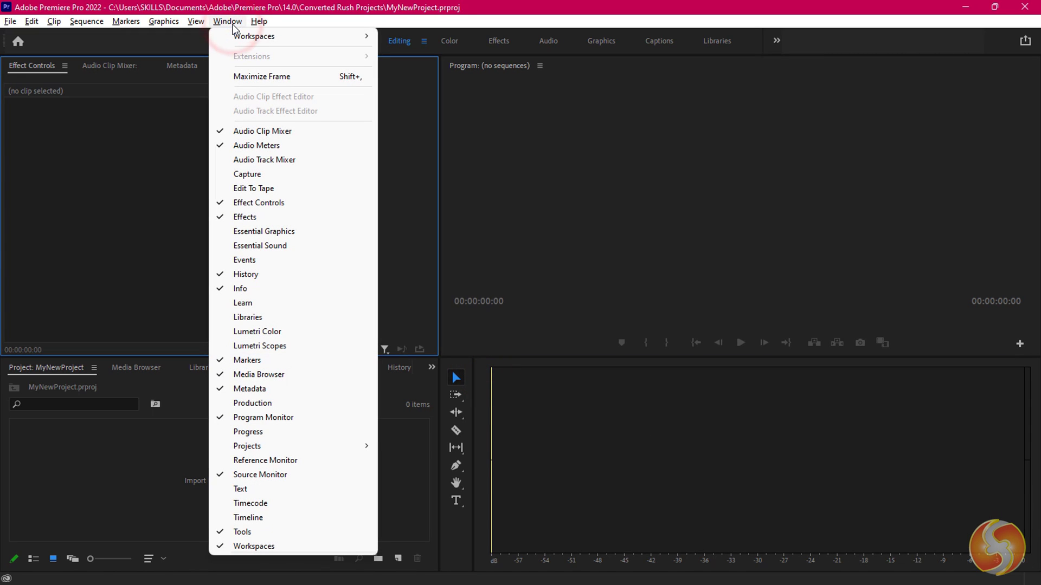
{"action": "left_click", "coordinate": [259, 517]}
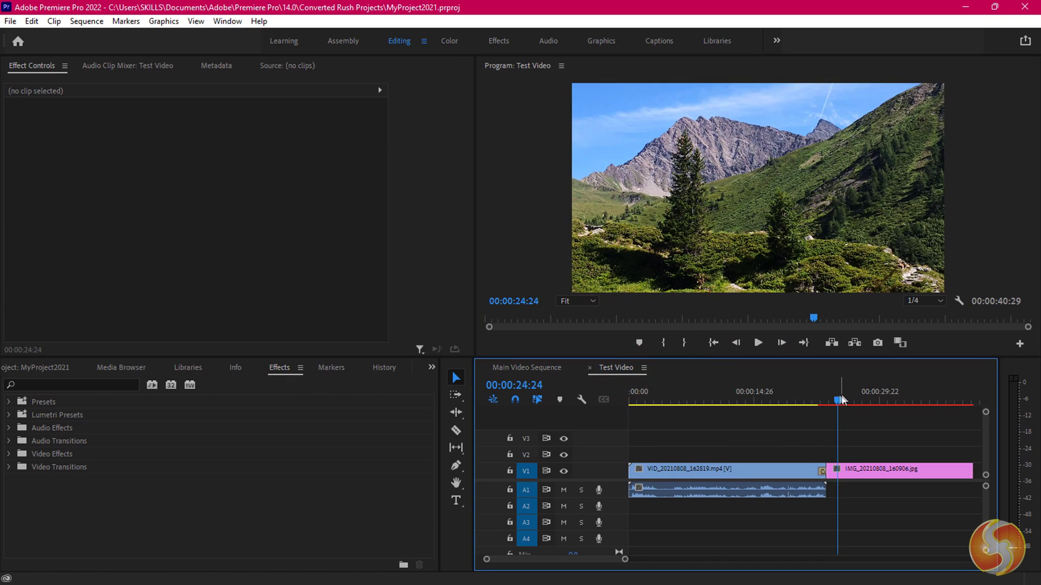
Step: Play MyProject2021's Main Video Sequence from its start, after glancing at the Test Video sequence
{"action": "left_click", "coordinate": [547, 367]}
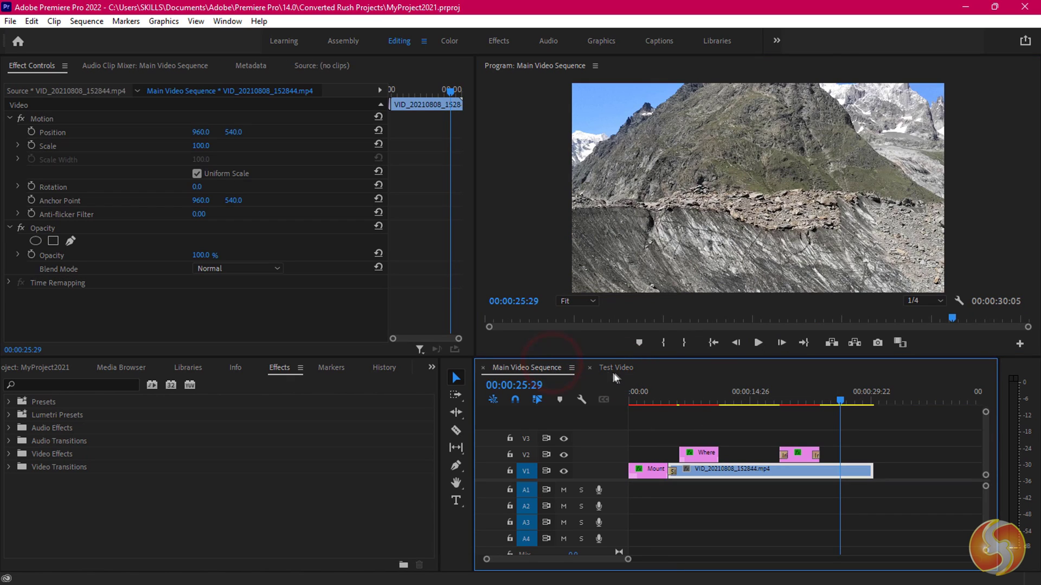
{"action": "left_click", "coordinate": [616, 369]}
{"action": "left_click", "coordinate": [526, 367]}
{"action": "left_click", "coordinate": [637, 402]}
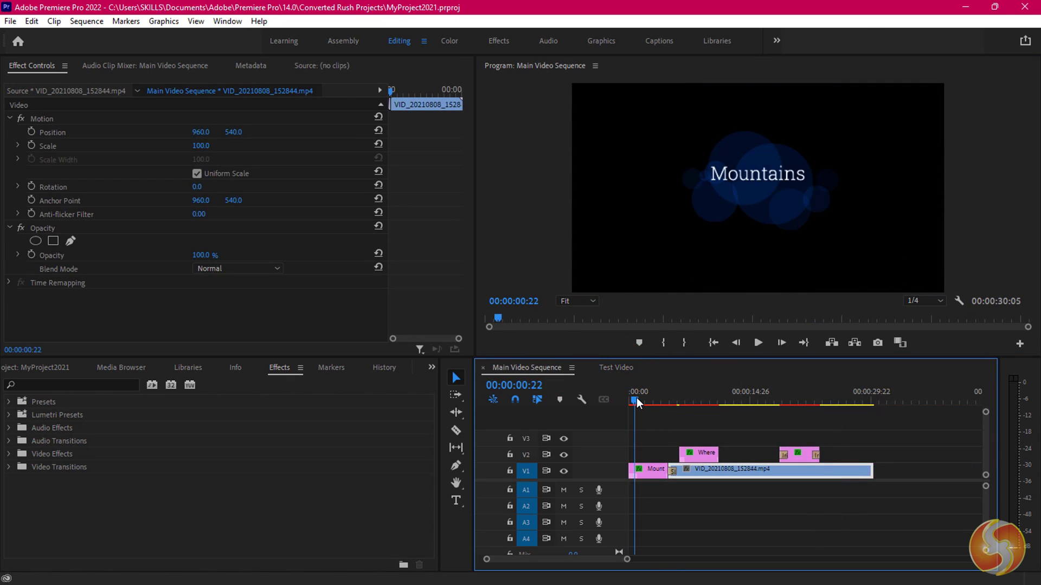
{"action": "left_click_drag", "start_coordinate": [638, 404], "coordinate": [657, 403]}
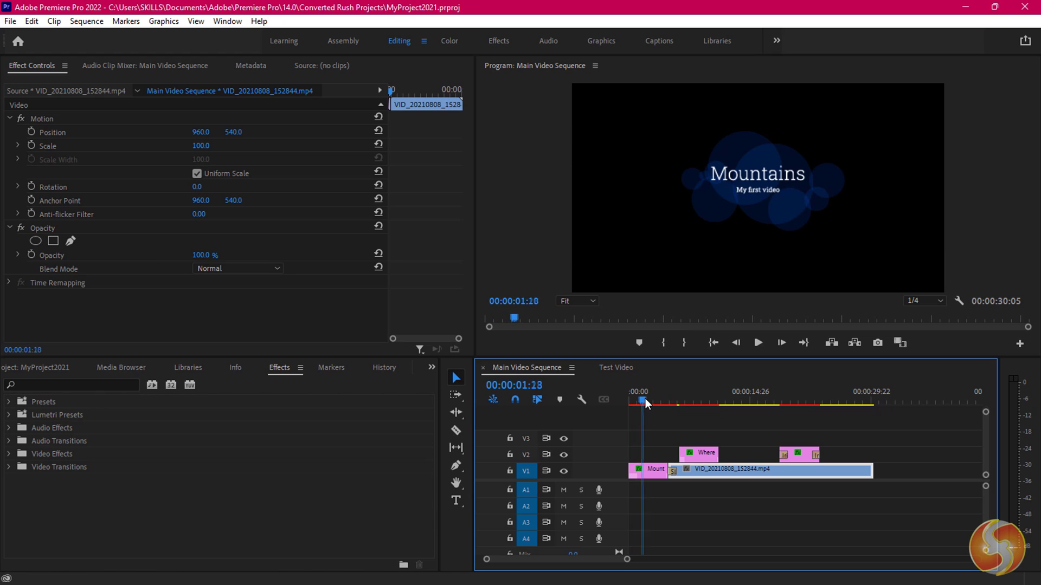
{"action": "left_click", "coordinate": [758, 342]}
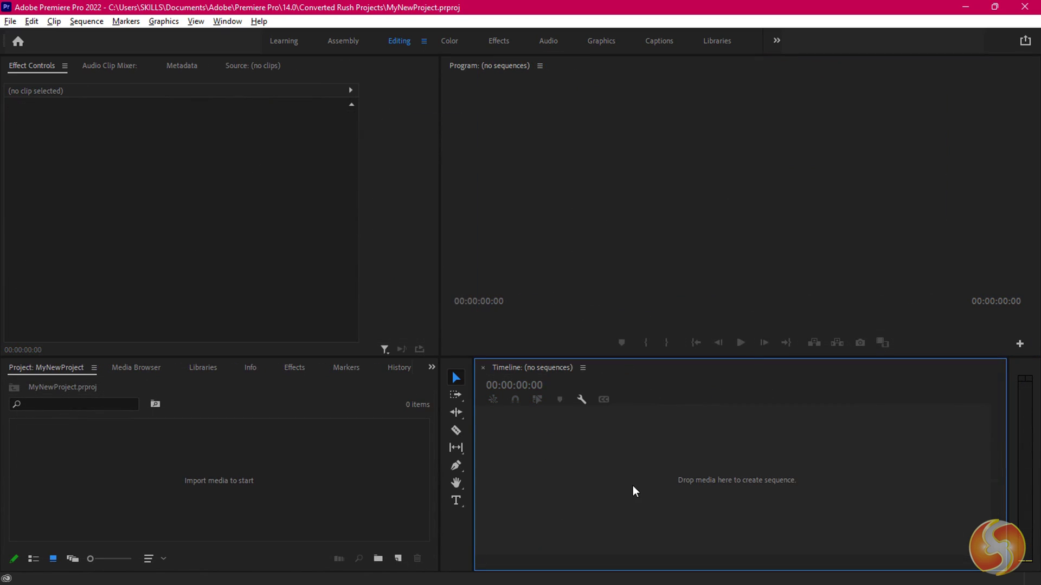
Step: Start a new sequence and browse the ARRI and DV - NTSC presets
{"action": "key", "text": "ctrl+n"}
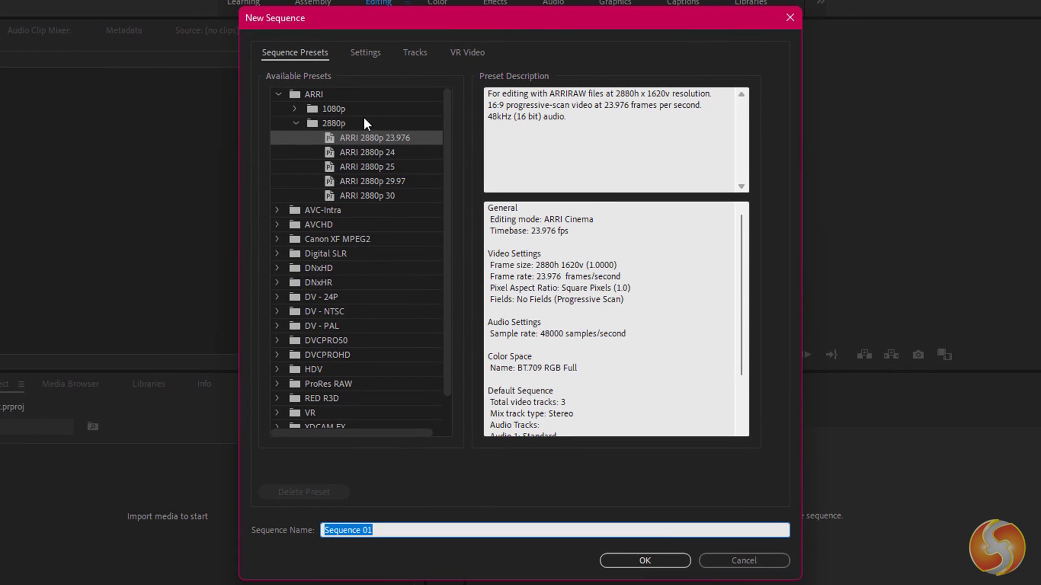
{"action": "left_click", "coordinate": [350, 181]}
{"action": "scroll", "coordinate": [333, 258], "scroll_direction": "down", "scroll_amount": 1}
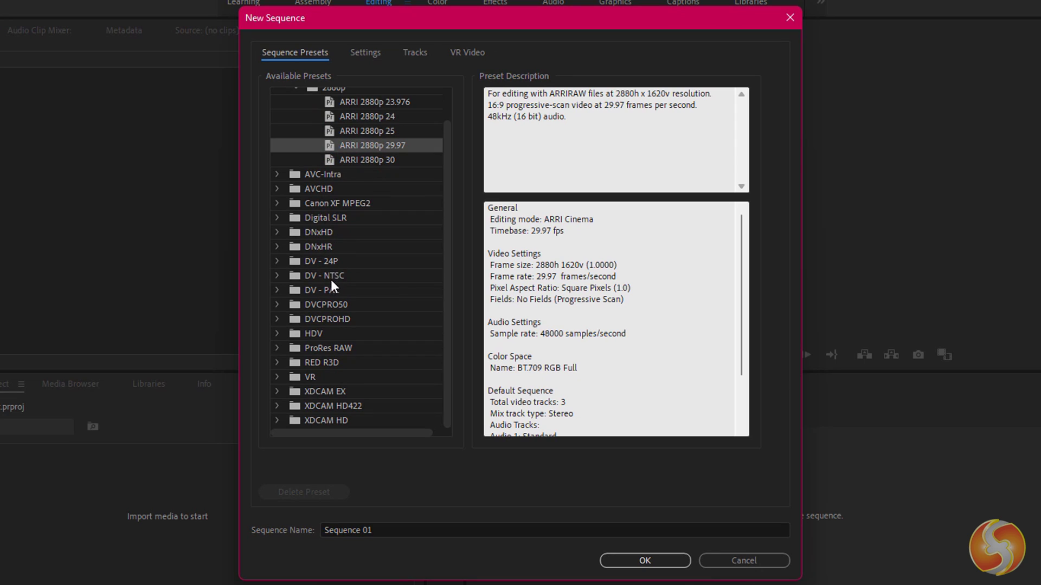
{"action": "left_click", "coordinate": [331, 281]}
{"action": "left_click", "coordinate": [291, 276]}
{"action": "left_click", "coordinate": [328, 303]}
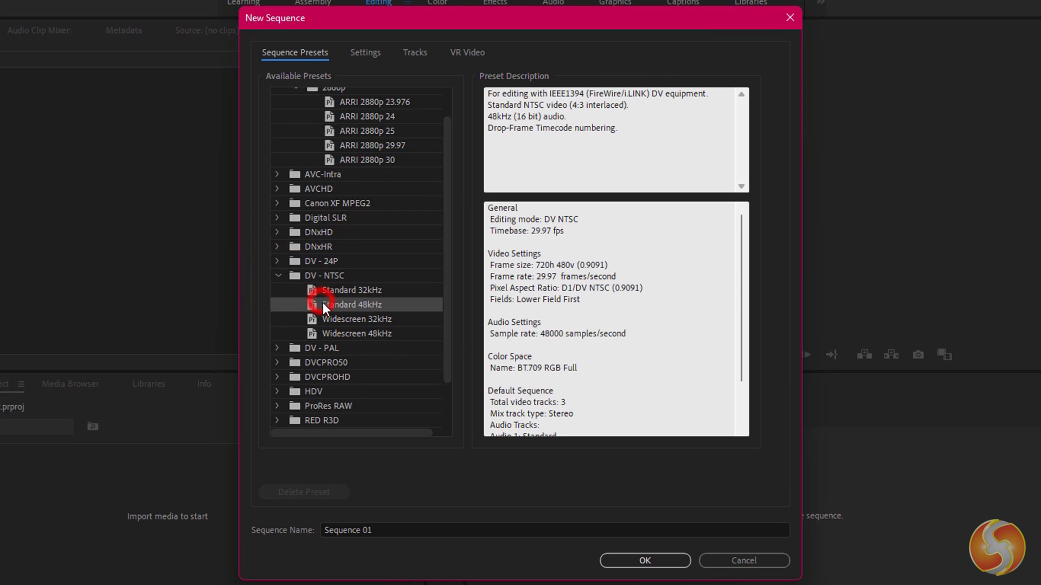
{"action": "left_click", "coordinate": [335, 323]}
Step: Set the sequence Editing Mode to Custom with a 23.976 fps timebase
{"action": "left_click", "coordinate": [366, 52]}
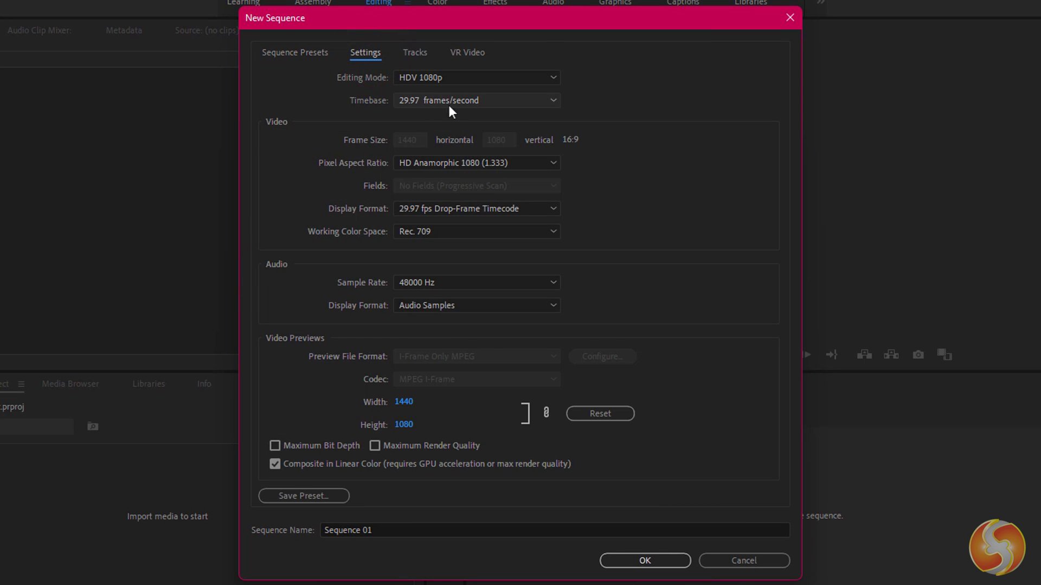
{"action": "left_click", "coordinate": [495, 77]}
{"action": "scroll", "coordinate": [455, 244], "scroll_direction": "up", "scroll_amount": 5}
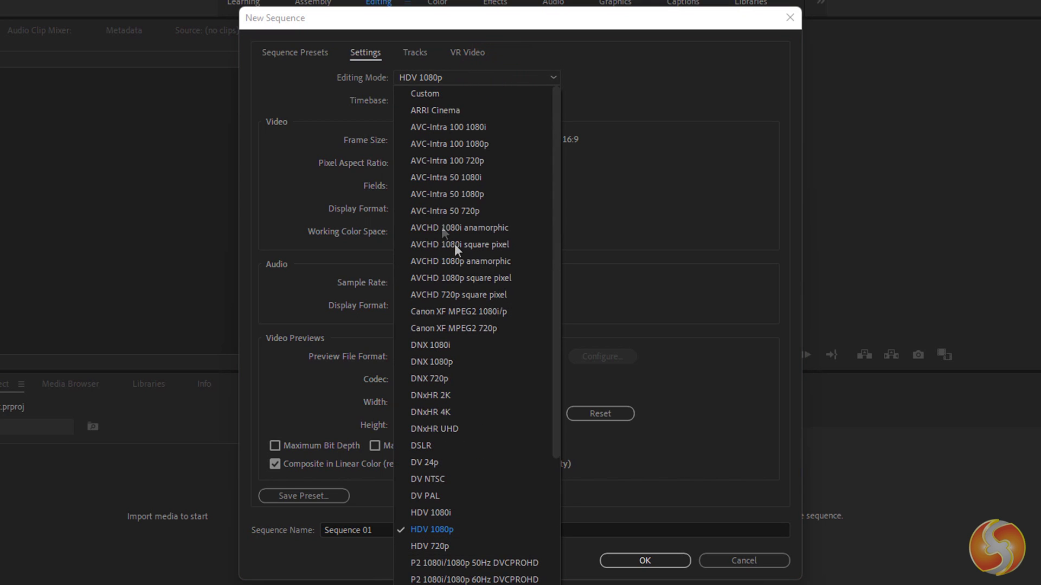
{"action": "left_click", "coordinate": [456, 93]}
{"action": "left_click", "coordinate": [488, 99]}
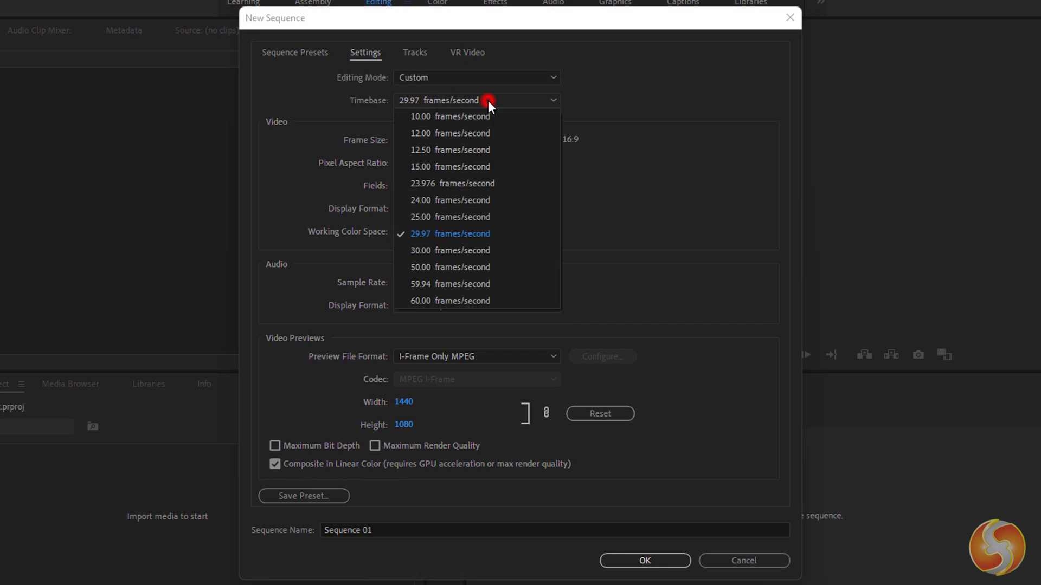
{"action": "left_click", "coordinate": [488, 117]}
{"action": "left_click", "coordinate": [411, 140]}
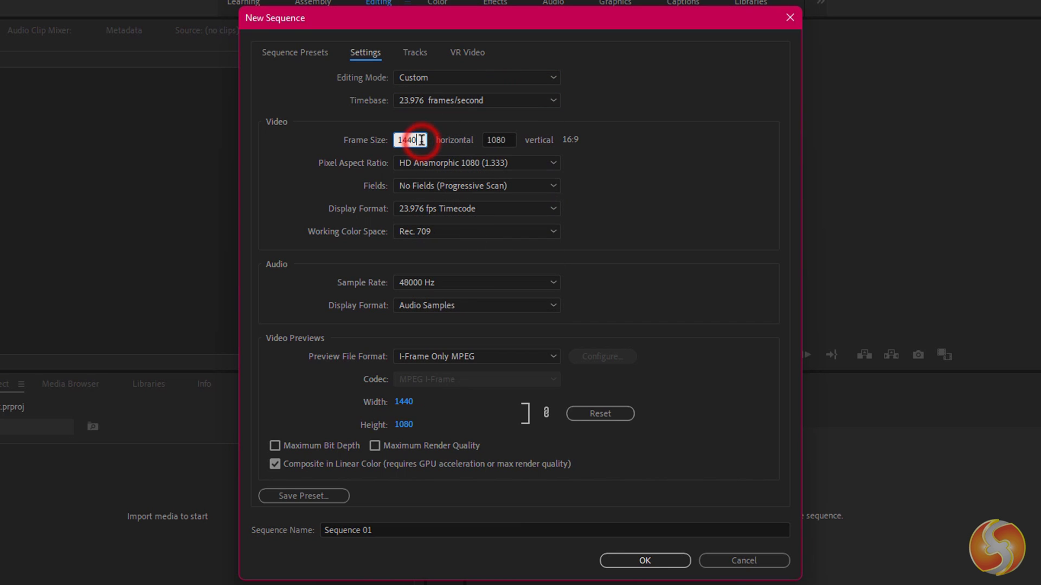
Step: Keep 48000 Hz audio and the default preview format, and create Sequence 01
{"action": "left_click", "coordinate": [523, 278]}
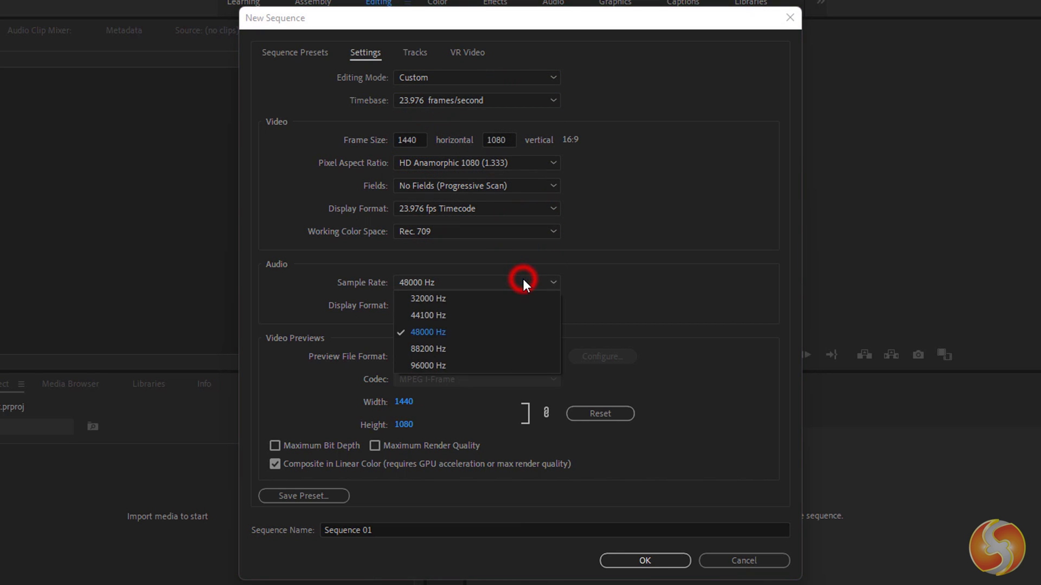
{"action": "left_click", "coordinate": [584, 291]}
{"action": "left_click", "coordinate": [522, 306]}
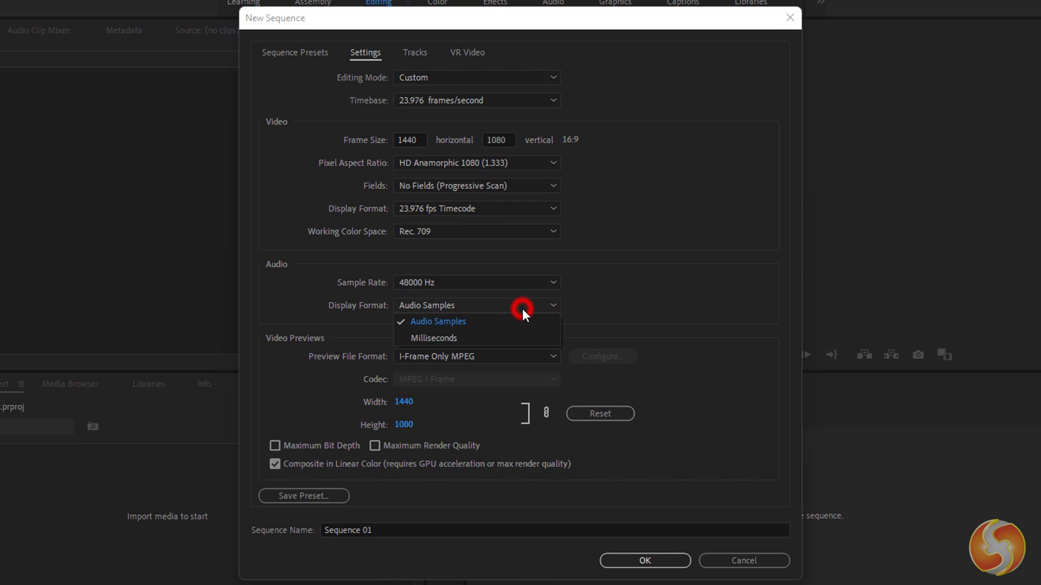
{"action": "left_click", "coordinate": [513, 355]}
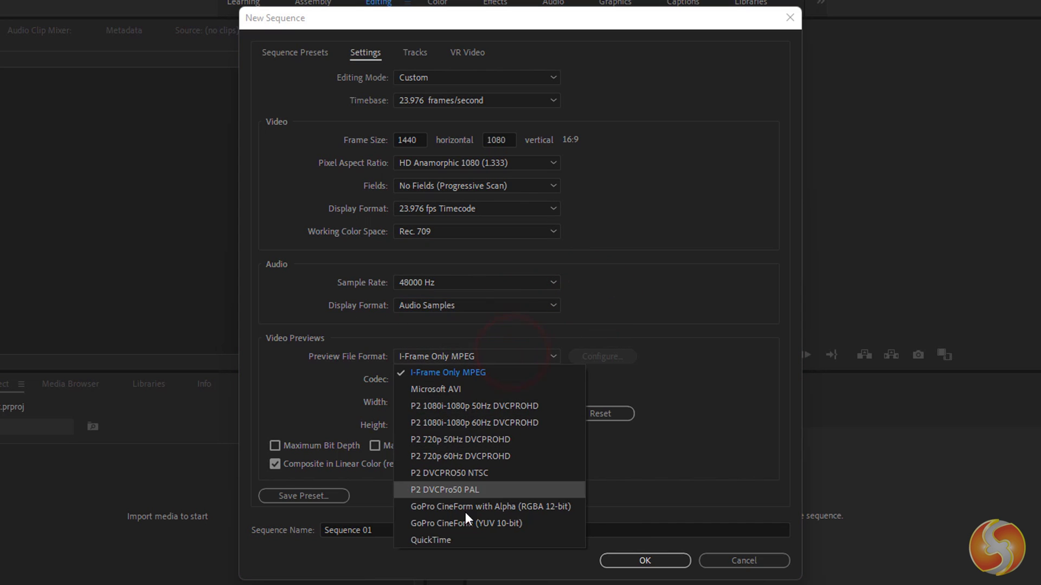
{"action": "left_click", "coordinate": [546, 339]}
{"action": "left_click", "coordinate": [645, 561]}
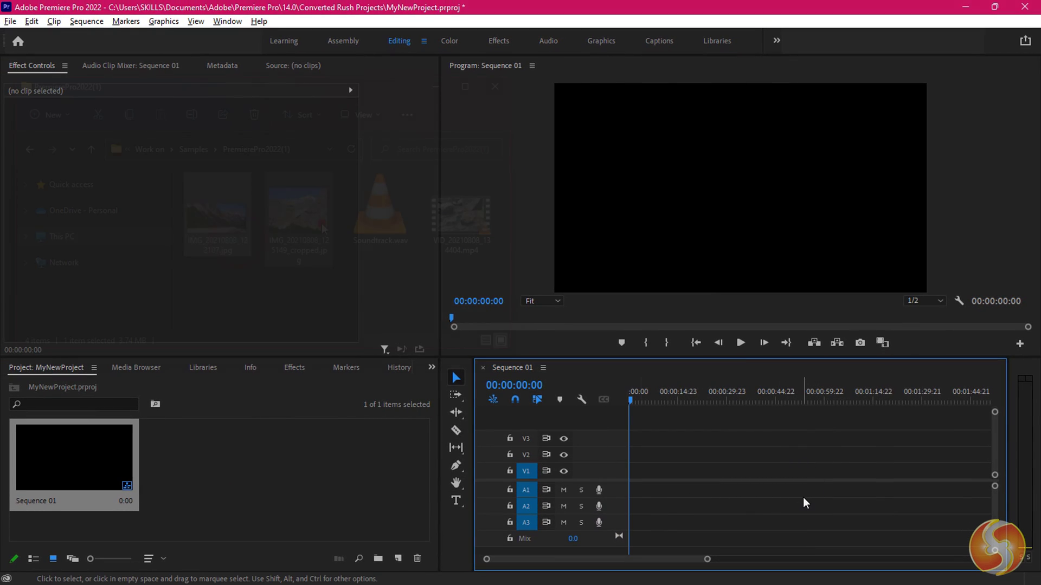
Step: Drop both mountain images and the river video onto V1, and Soundtrack.wav onto A2
{"action": "key", "text": "alt+Tab"}
{"action": "left_click", "coordinate": [461, 213], "text": "ctrl"}
{"action": "left_click", "coordinate": [218, 214], "text": "ctrl"}
{"action": "left_click_drag", "start_coordinate": [237, 226], "coordinate": [675, 479]}
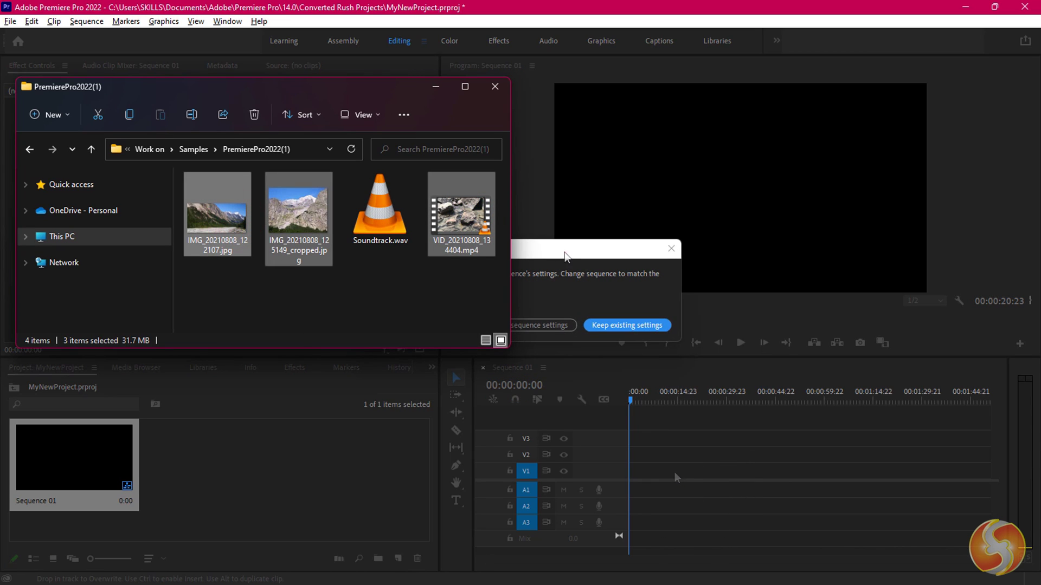
{"action": "left_click", "coordinate": [484, 284]}
{"action": "left_click", "coordinate": [617, 323]}
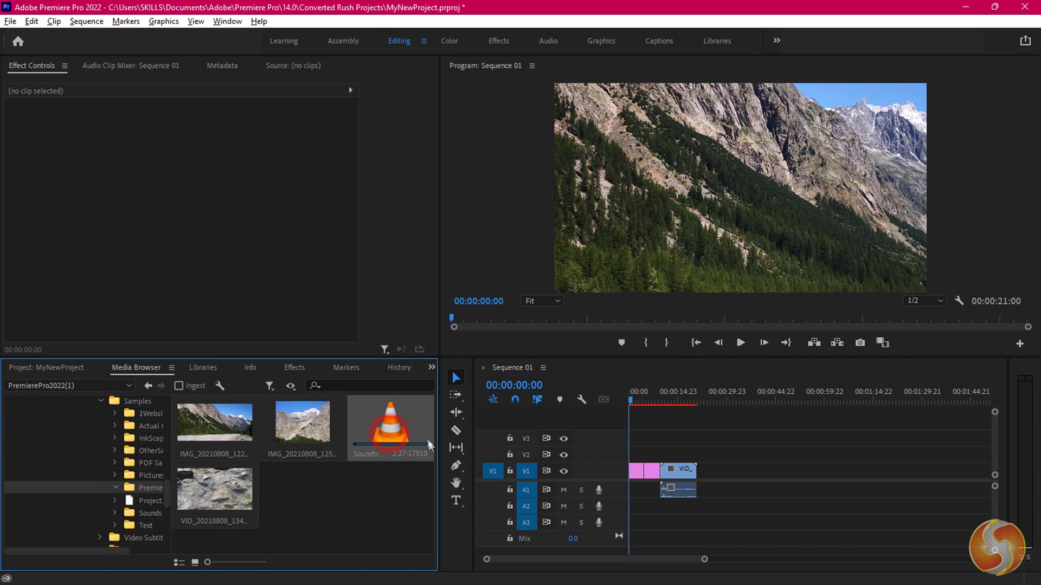
{"action": "left_click_drag", "start_coordinate": [390, 428], "coordinate": [715, 504]}
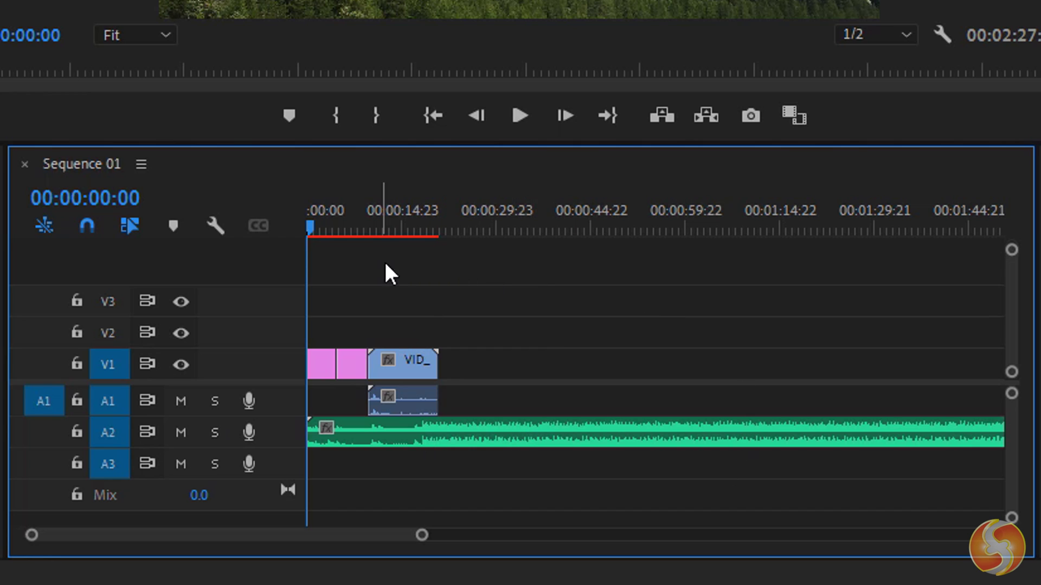
{"action": "left_click", "coordinate": [405, 224]}
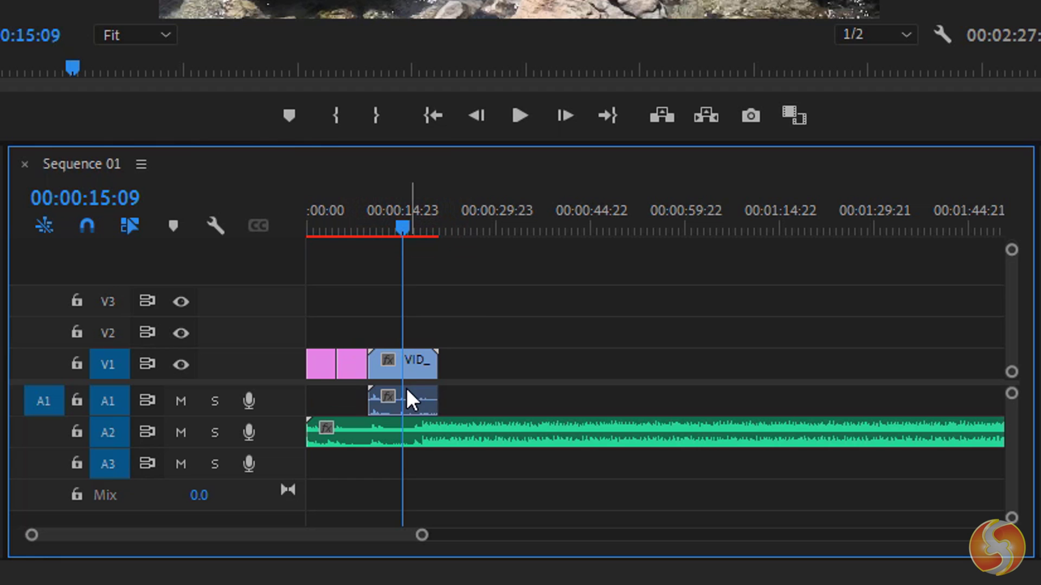
{"action": "scroll", "coordinate": [406, 284], "scroll_direction": "down", "scroll_amount": 5}
{"action": "scroll", "coordinate": [387, 342], "scroll_direction": "down", "scroll_amount": 5}
{"action": "scroll", "coordinate": [387, 346], "scroll_direction": "down", "scroll_amount": 5}
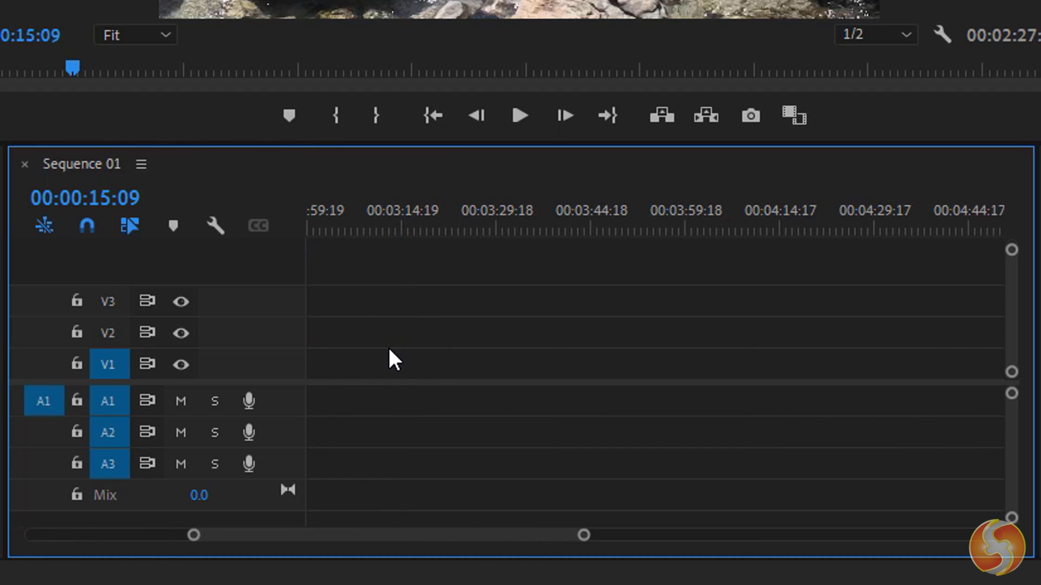
{"action": "scroll", "coordinate": [394, 350], "scroll_direction": "up", "scroll_amount": 10}
{"action": "scroll", "coordinate": [362, 340], "scroll_direction": "up", "scroll_amount": 3, "text": "alt"}
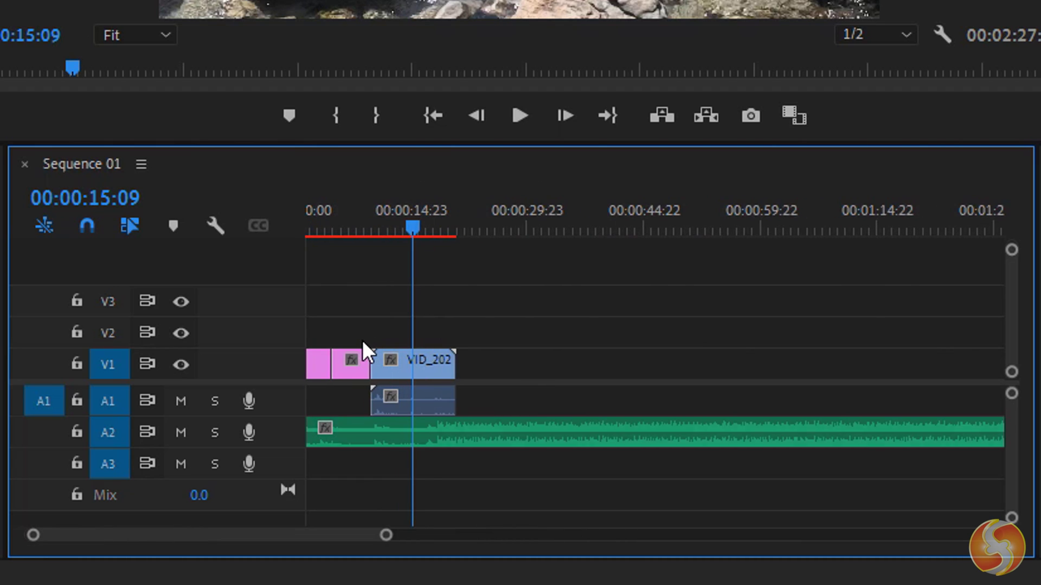
{"action": "scroll", "coordinate": [372, 352], "scroll_direction": "up", "scroll_amount": 5}
{"action": "scroll", "coordinate": [343, 319], "scroll_direction": "up", "scroll_amount": 3, "text": "alt"}
{"action": "scroll", "coordinate": [334, 323], "scroll_direction": "up", "scroll_amount": 2, "text": "alt"}
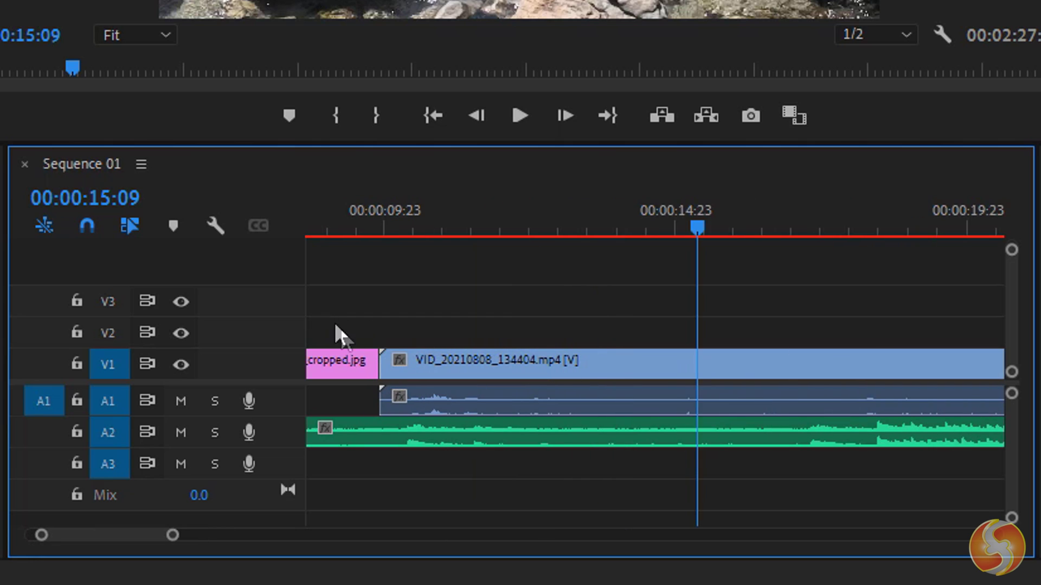
{"action": "scroll", "coordinate": [393, 351], "scroll_direction": "down", "scroll_amount": 5, "text": "alt"}
{"action": "scroll", "coordinate": [488, 342], "scroll_direction": "down", "scroll_amount": 3, "text": "alt"}
{"action": "scroll", "coordinate": [715, 383], "scroll_direction": "down", "scroll_amount": 5}
{"action": "scroll", "coordinate": [715, 385], "scroll_direction": "down", "scroll_amount": 3}
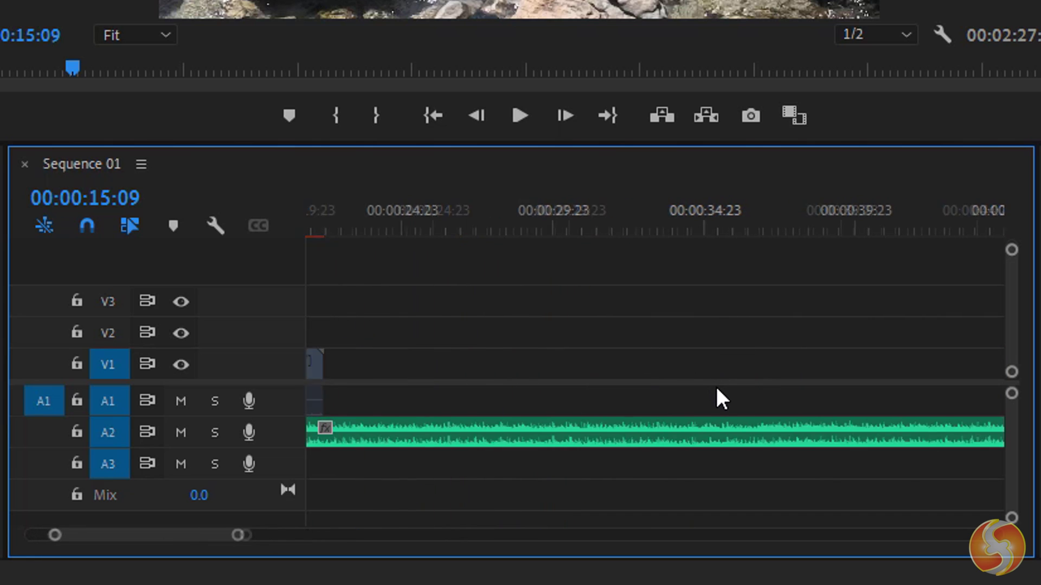
{"action": "scroll", "coordinate": [634, 379], "scroll_direction": "up", "scroll_amount": 8}
{"action": "scroll", "coordinate": [489, 358], "scroll_direction": "down", "scroll_amount": 3, "text": "alt"}
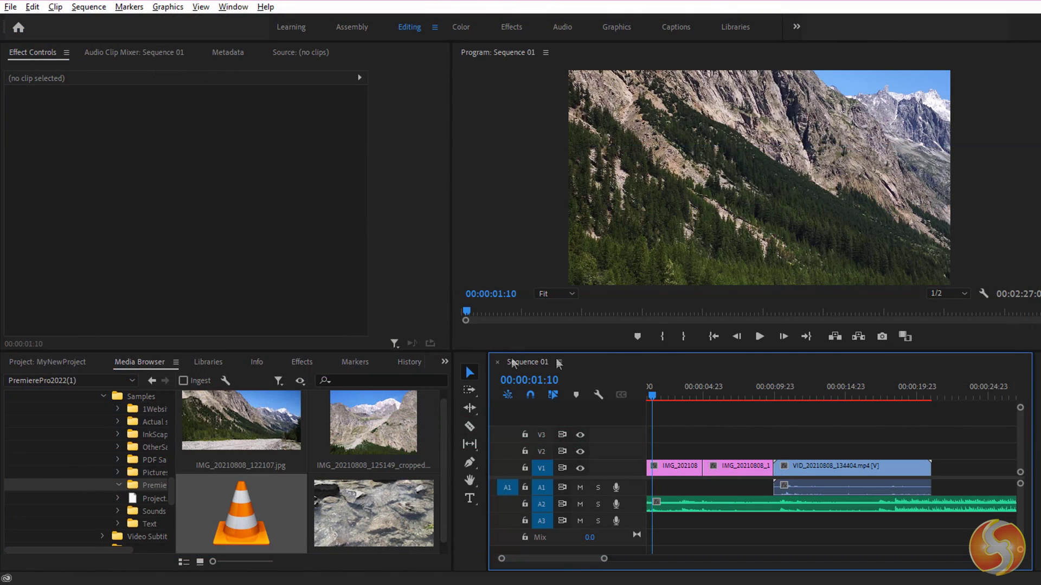
Step: Show the project media, scrub and play the sequence, then set playback resolution to 1/4
{"action": "left_click", "coordinate": [49, 362]}
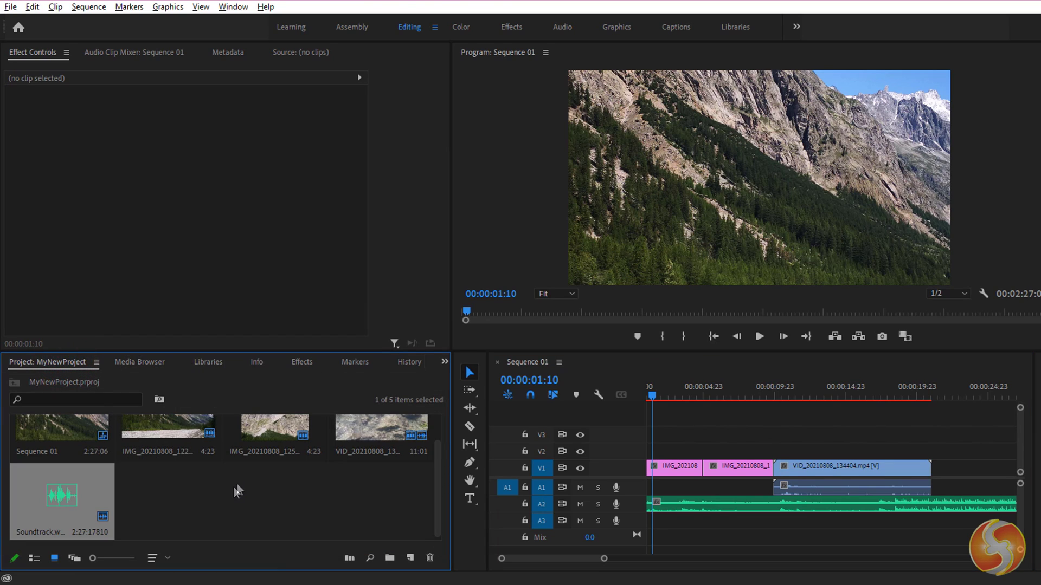
{"action": "scroll", "coordinate": [210, 519], "scroll_direction": "up", "scroll_amount": 1}
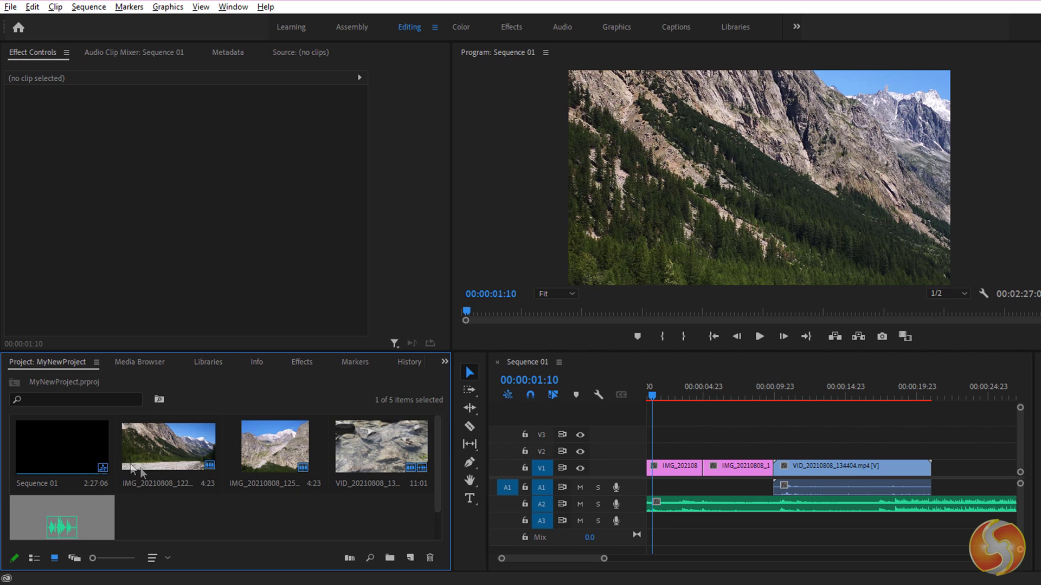
{"action": "left_click_drag", "start_coordinate": [684, 387], "coordinate": [719, 387]}
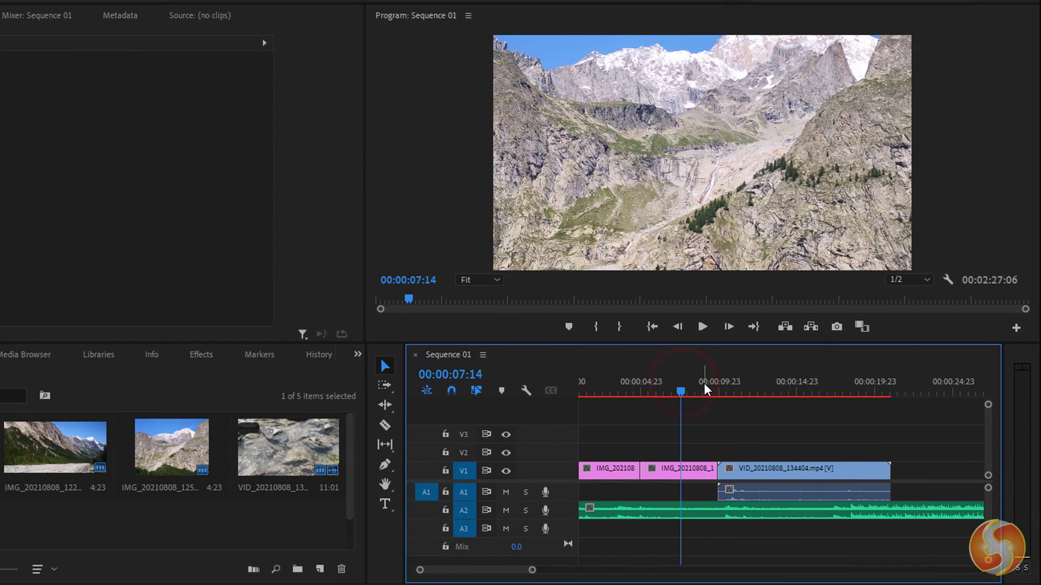
{"action": "left_click_drag", "start_coordinate": [714, 388], "coordinate": [870, 390]}
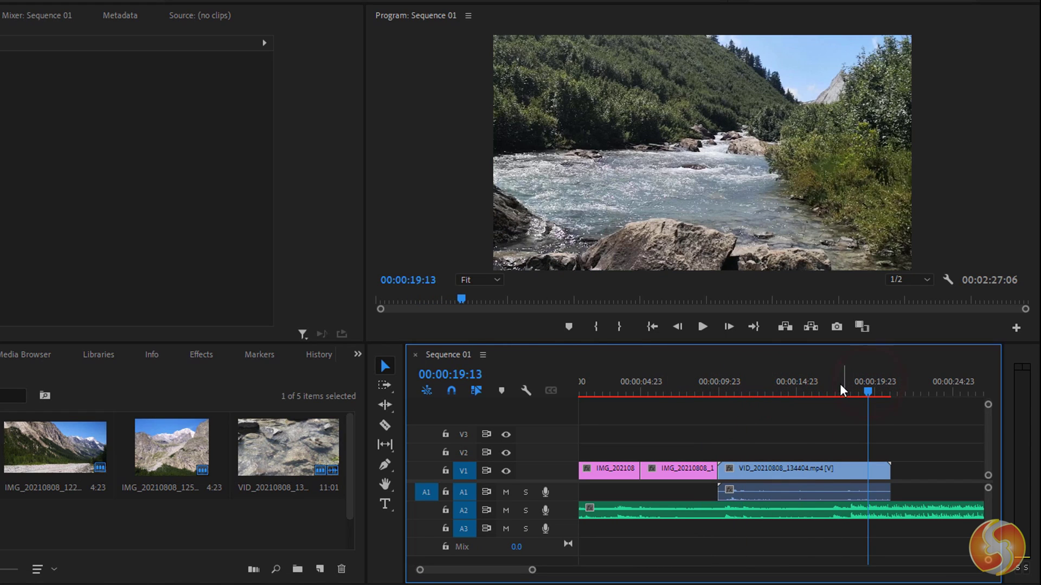
{"action": "left_click", "coordinate": [830, 389]}
{"action": "left_click_drag", "start_coordinate": [828, 395], "coordinate": [748, 389]}
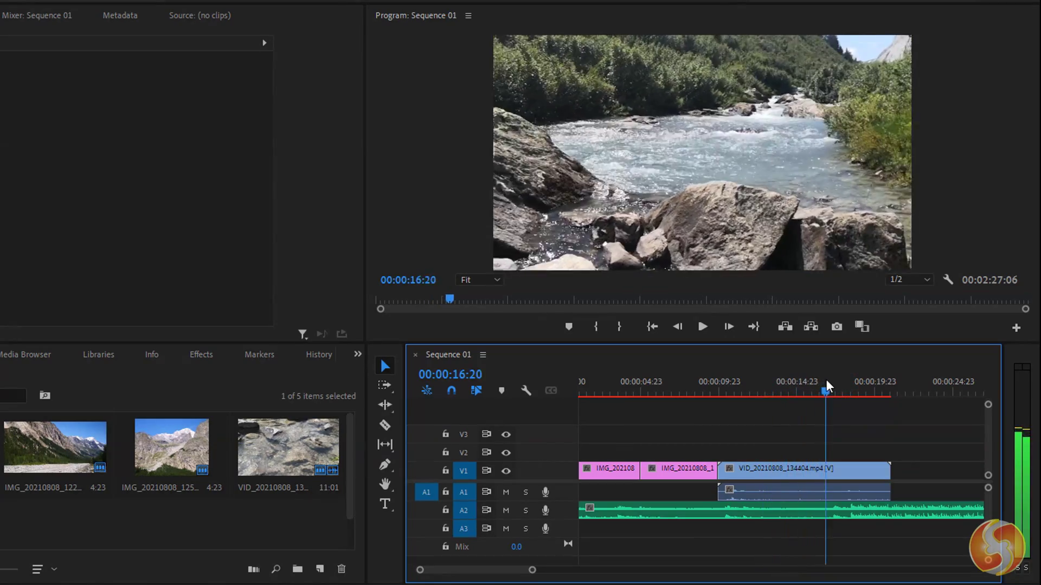
{"action": "left_click", "coordinate": [703, 327]}
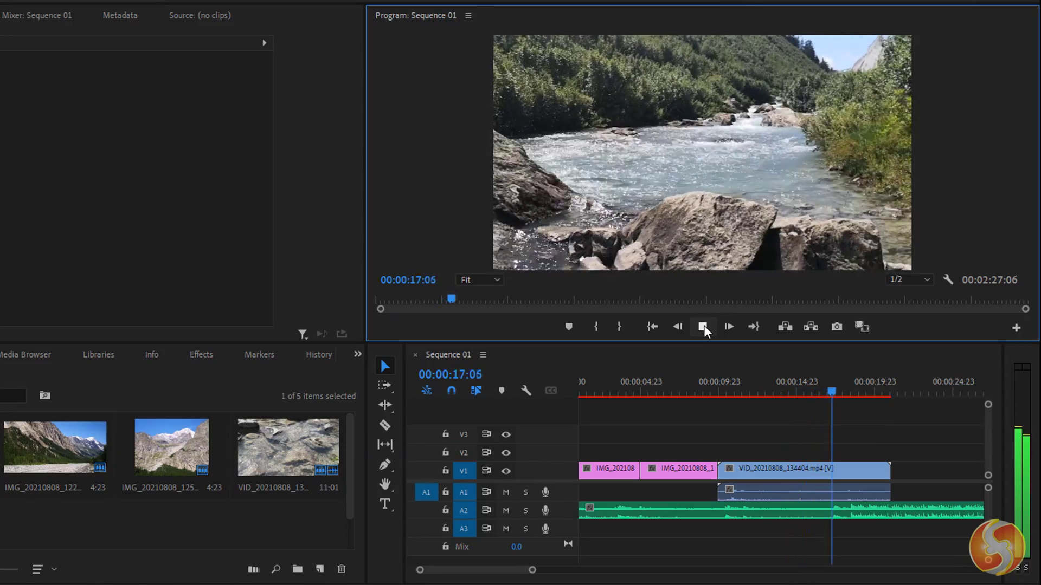
{"action": "left_click", "coordinate": [704, 327]}
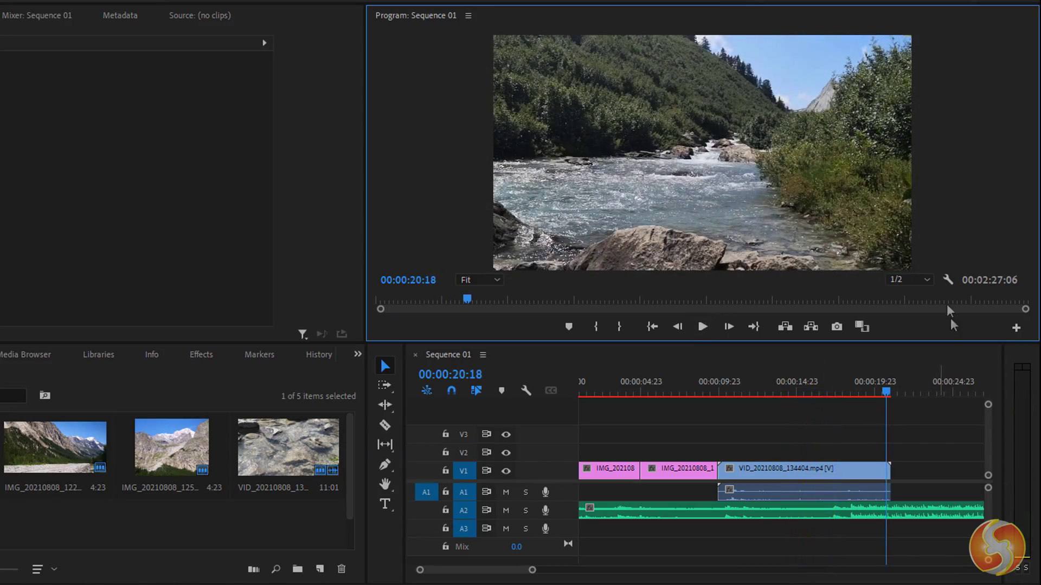
{"action": "left_click", "coordinate": [926, 279]}
{"action": "left_click", "coordinate": [908, 325]}
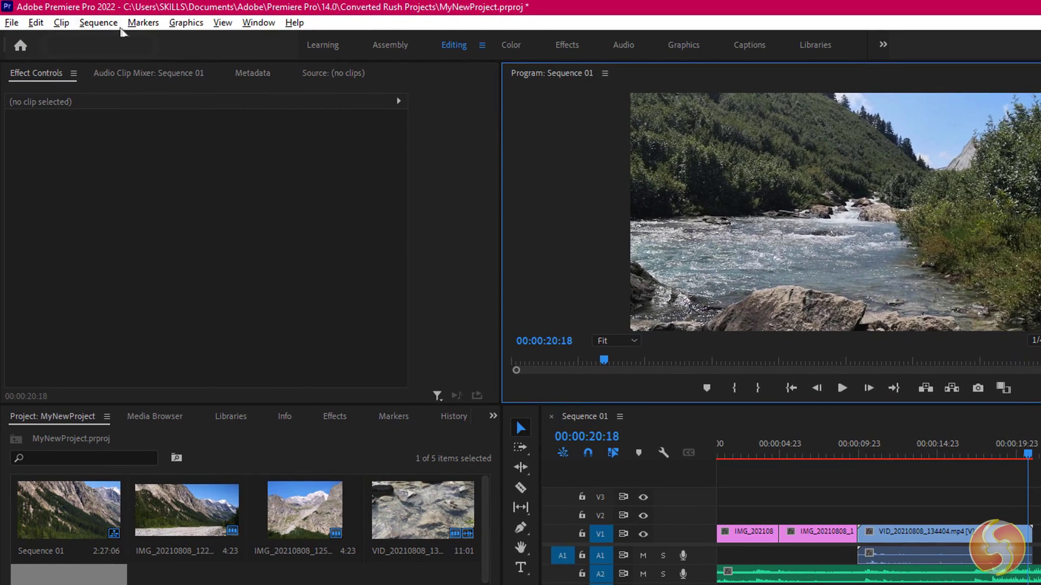
Step: Reduce the Sequence Settings video preview size to 1187 by 890
{"action": "left_click", "coordinate": [98, 22]}
{"action": "left_click", "coordinate": [185, 33]}
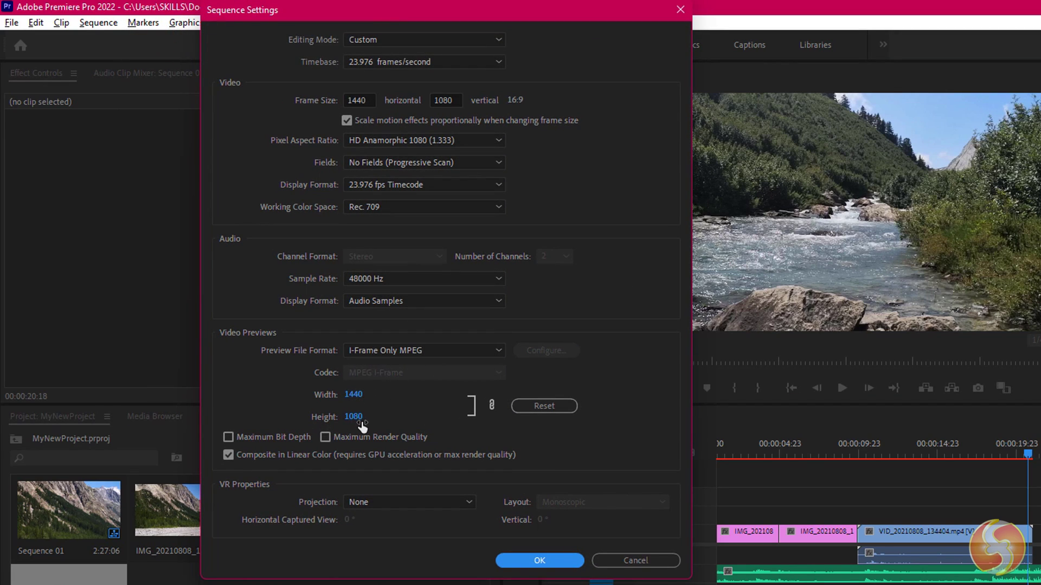
{"action": "left_click_drag", "start_coordinate": [356, 396], "coordinate": [353, 395]}
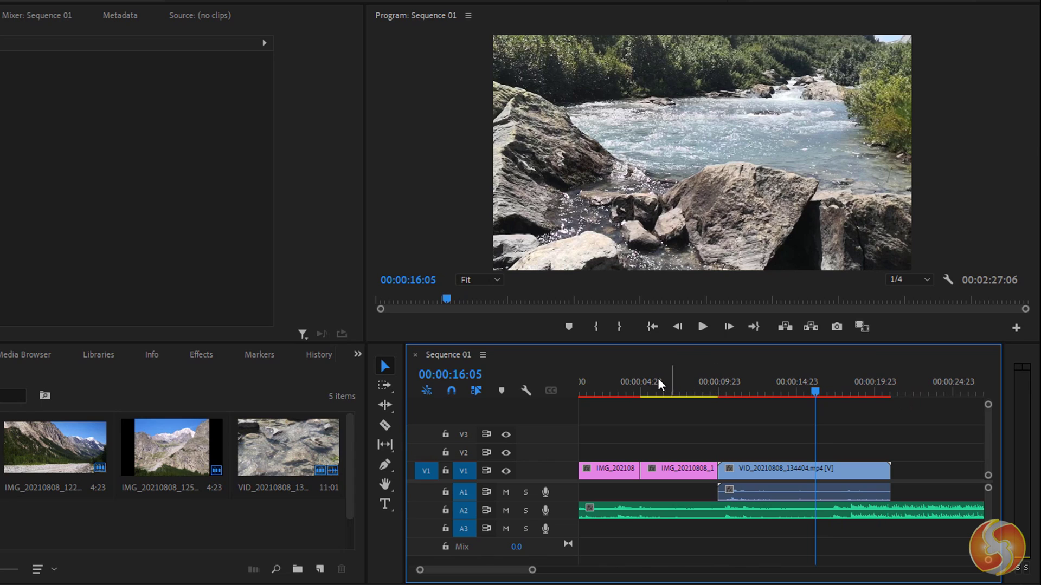
Step: Scrub between the mountain images and river video, ending at 00:00:06:08
{"action": "left_click_drag", "start_coordinate": [634, 382], "coordinate": [611, 388]}
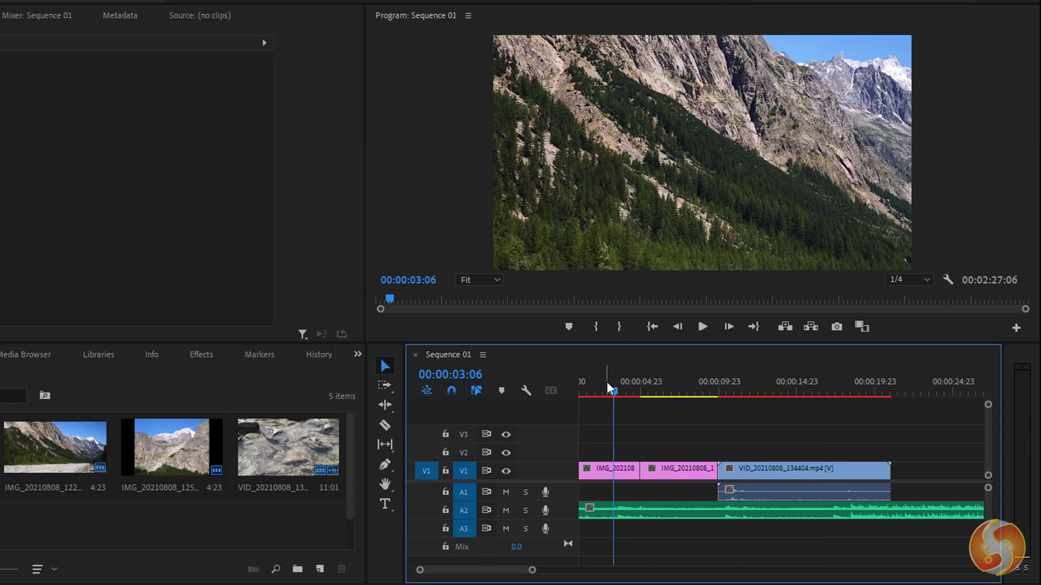
{"action": "left_click_drag", "start_coordinate": [669, 392], "coordinate": [680, 392]}
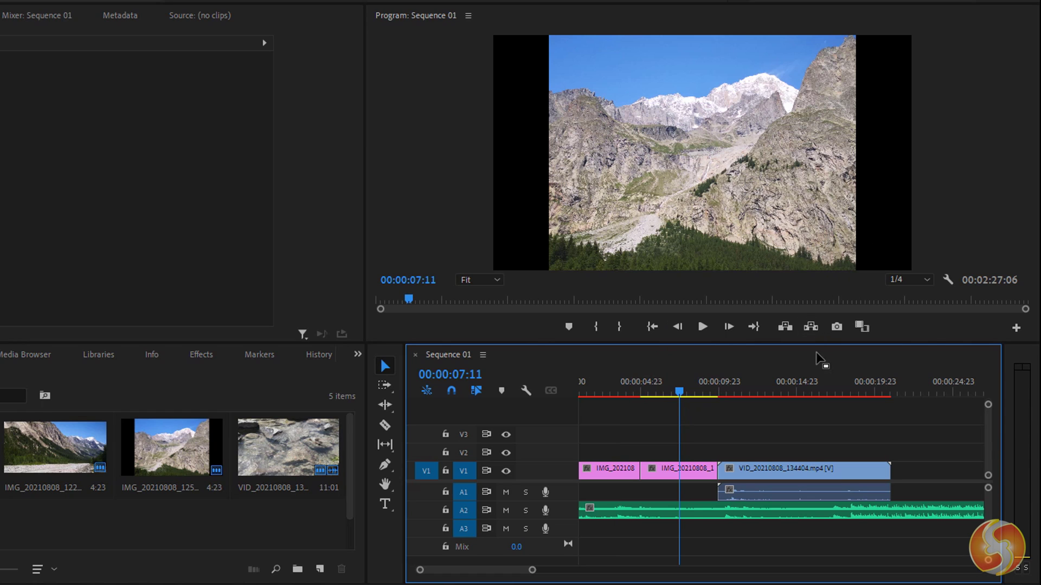
{"action": "left_click", "coordinate": [801, 394]}
{"action": "left_click_drag", "start_coordinate": [669, 393], "coordinate": [663, 394]}
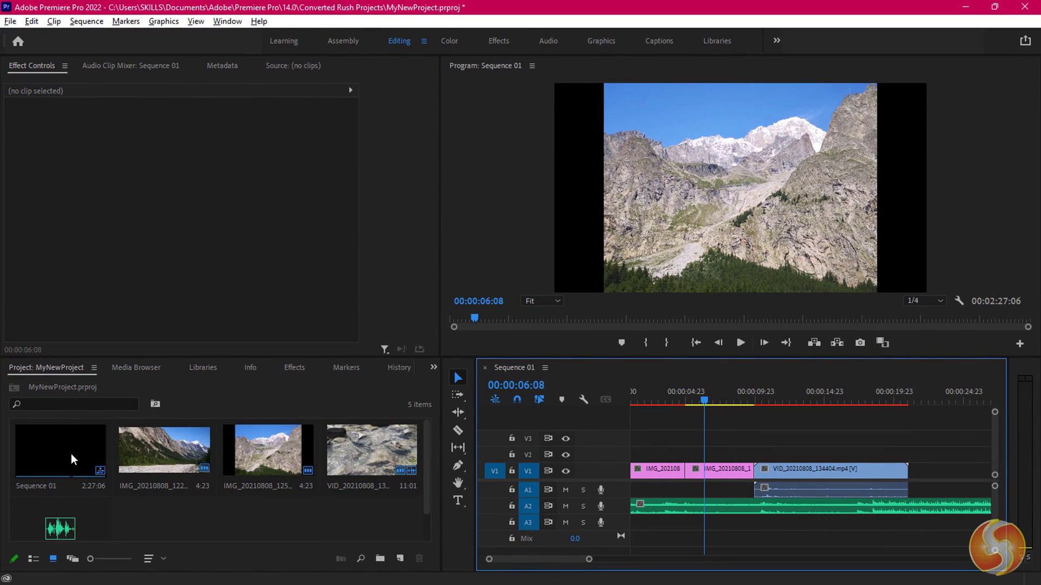
Step: Auto Reframe Sequence 01 to a custom 4:3 ratio and scrub the new sequence
{"action": "left_click", "coordinate": [71, 454]}
{"action": "right_click", "coordinate": [71, 454]}
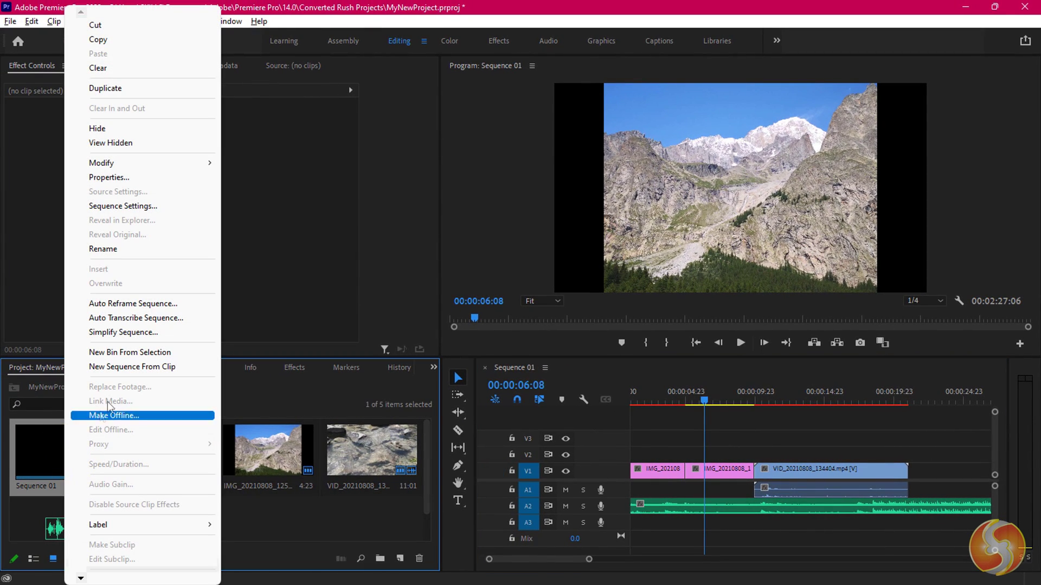
{"action": "left_click", "coordinate": [155, 305]}
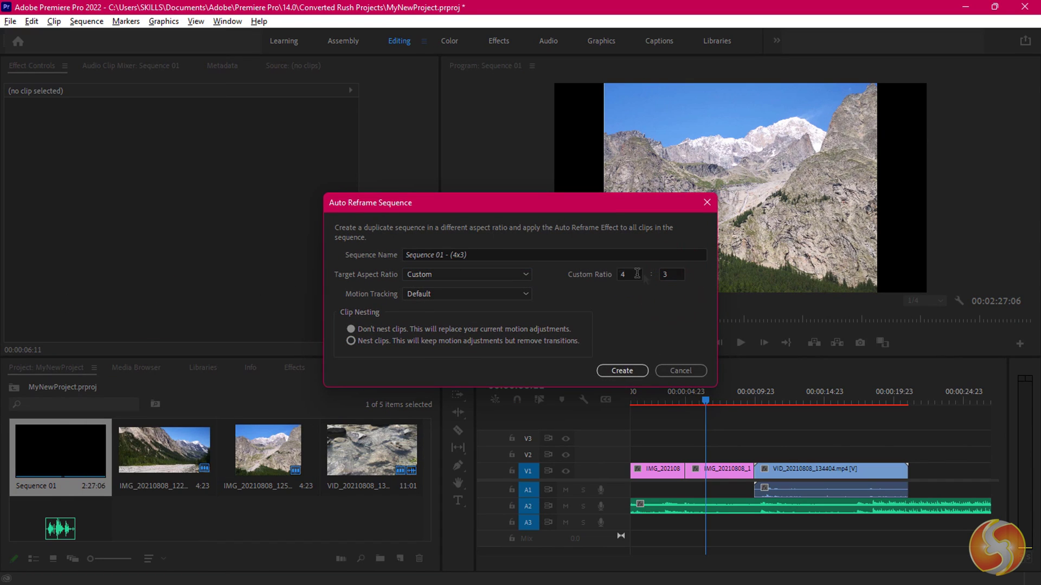
{"action": "left_click", "coordinate": [626, 372]}
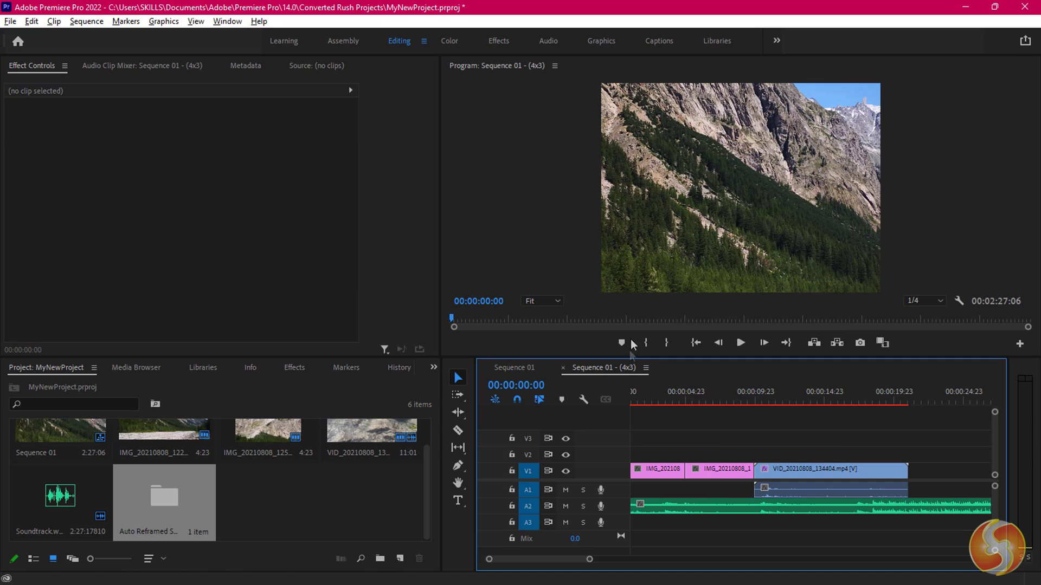
{"action": "left_click", "coordinate": [706, 391]}
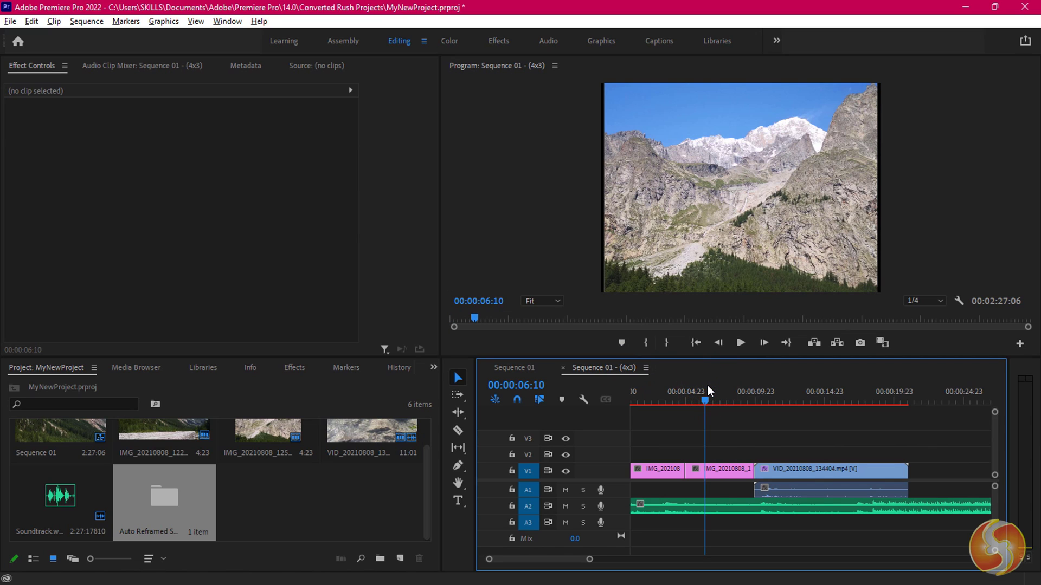
{"action": "left_click", "coordinate": [660, 396]}
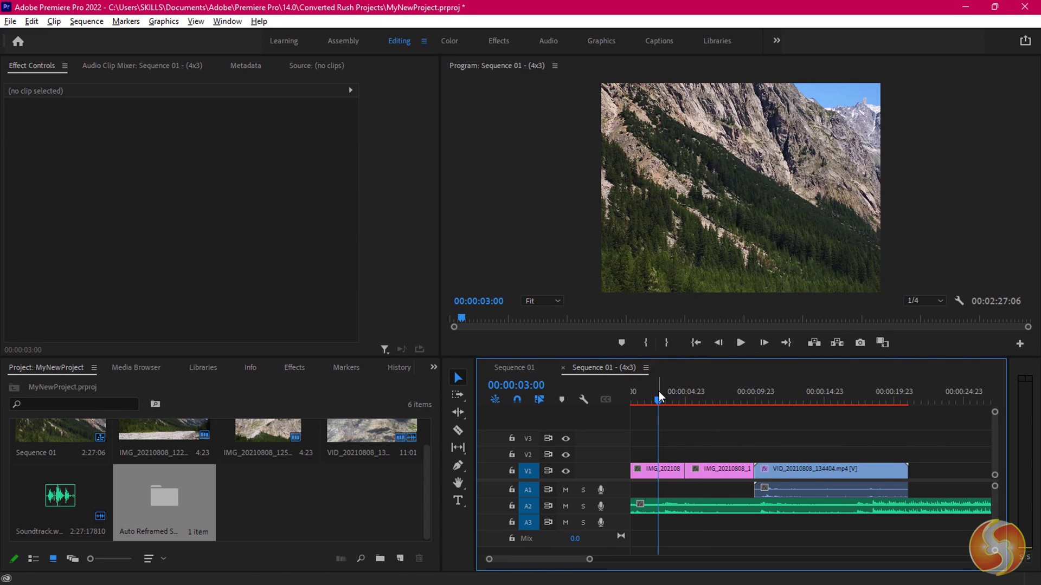
{"action": "left_click_drag", "start_coordinate": [659, 391], "coordinate": [873, 392]}
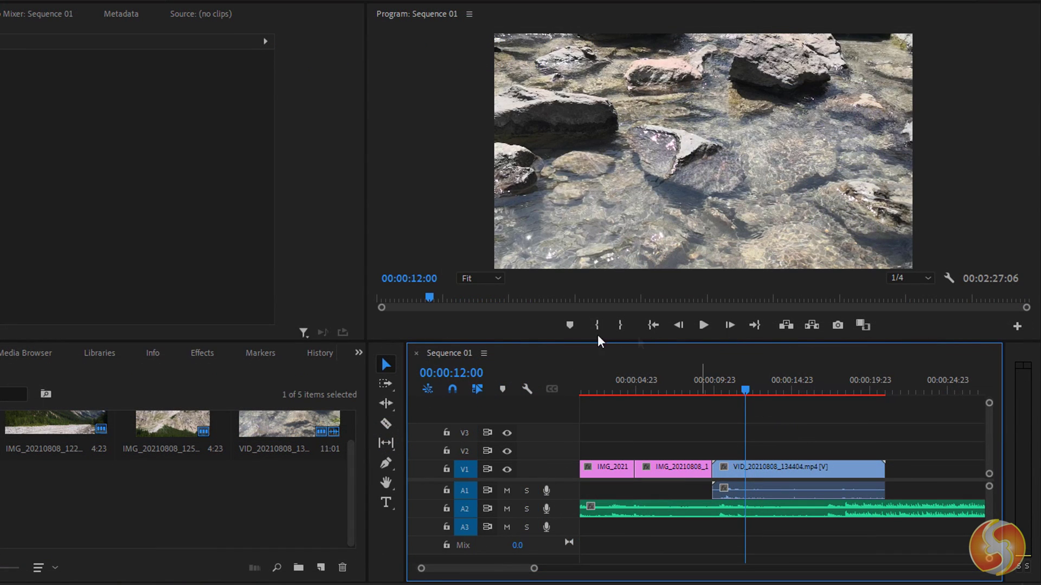
Step: With the Selection tool, undo a stray image move and shift the river video right on V1
{"action": "left_click", "coordinate": [386, 366]}
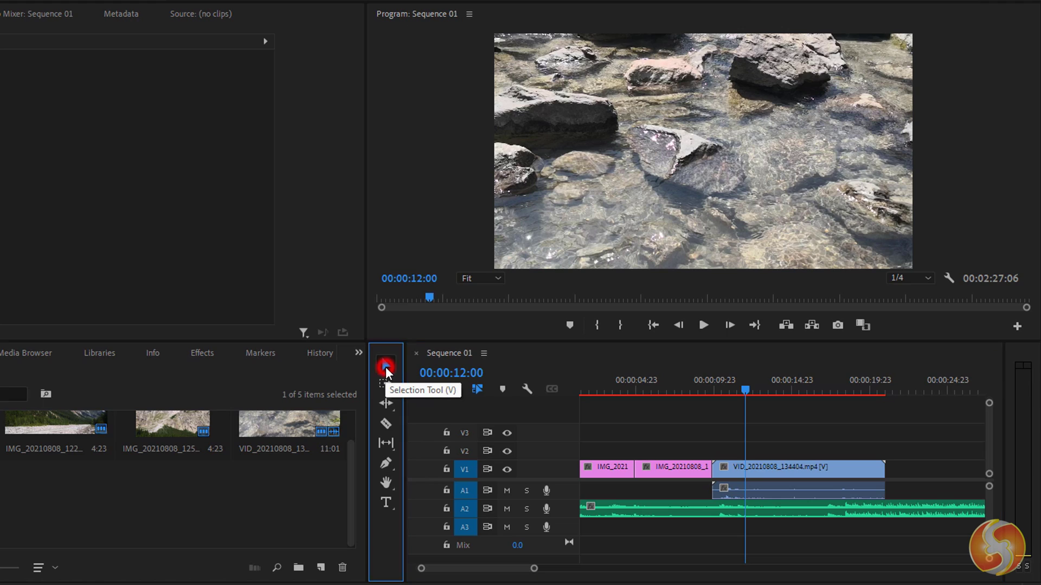
{"action": "left_click", "coordinate": [801, 471]}
{"action": "left_click", "coordinate": [687, 471]}
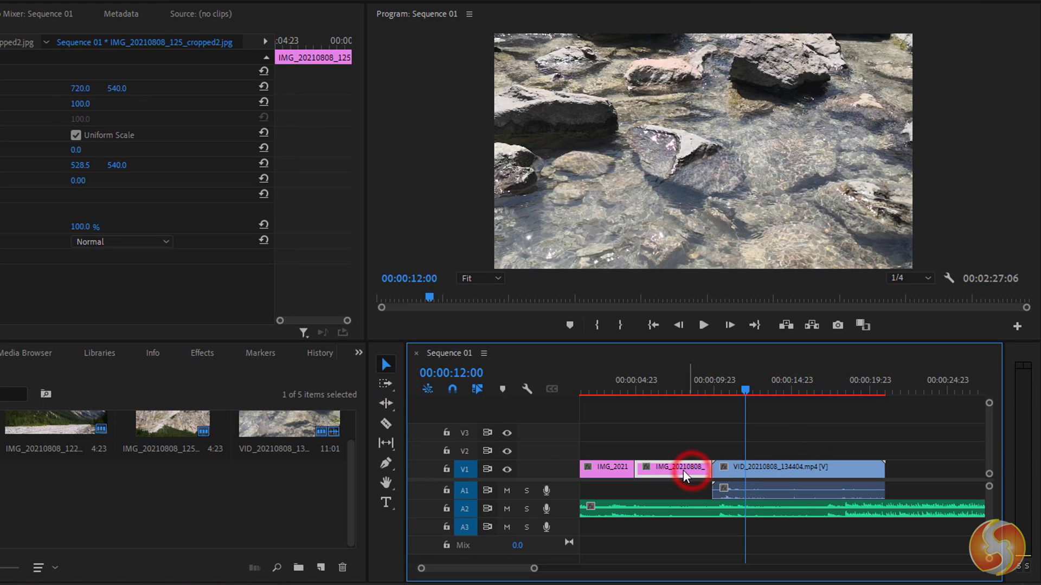
{"action": "left_click", "coordinate": [606, 467]}
{"action": "mouse_move", "coordinate": [606, 468]}
{"action": "left_mouse_down"}
{"action": "mouse_move", "coordinate": [683, 448]}
{"action": "mouse_move", "coordinate": [899, 453]}
{"action": "left_mouse_up"}
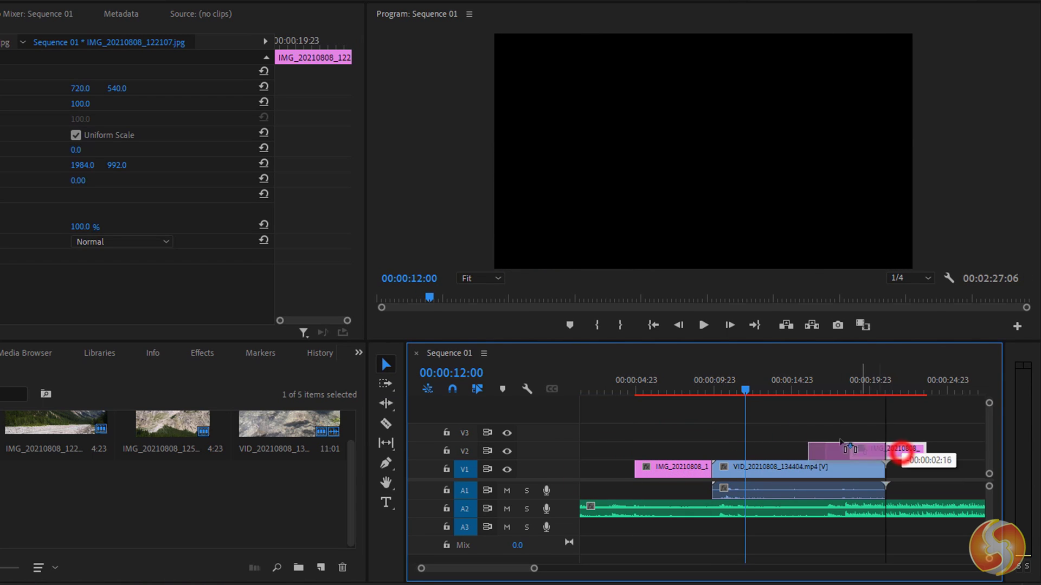
{"action": "key", "text": "ctrl+z"}
{"action": "key", "text": "ctrl+z"}
{"action": "left_click_drag", "start_coordinate": [774, 467], "coordinate": [843, 476]}
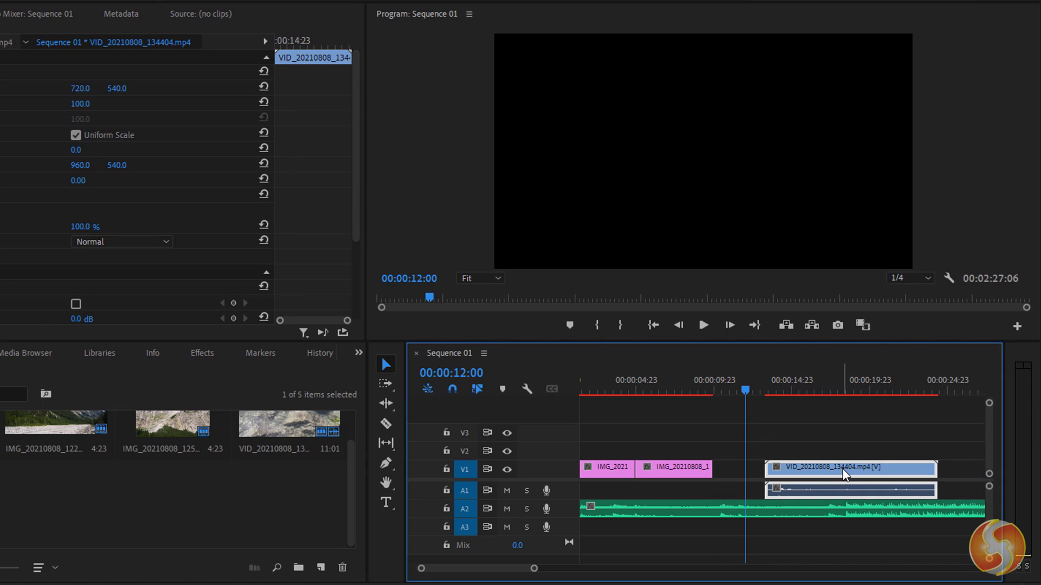
Step: Unlink the river clip's picture and sound, move them apart, then undo both moves
{"action": "right_click", "coordinate": [842, 472]}
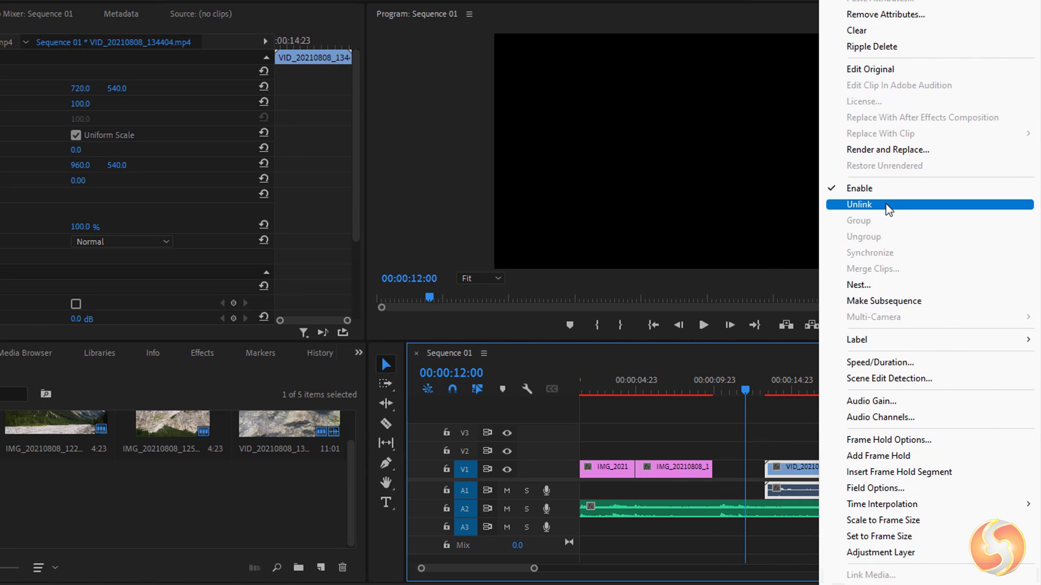
{"action": "left_click", "coordinate": [883, 204]}
{"action": "mouse_move", "coordinate": [799, 470]}
{"action": "left_mouse_down"}
{"action": "mouse_move", "coordinate": [858, 470]}
{"action": "mouse_move", "coordinate": [763, 489]}
{"action": "left_mouse_up"}
{"action": "key", "text": "ctrl+z"}
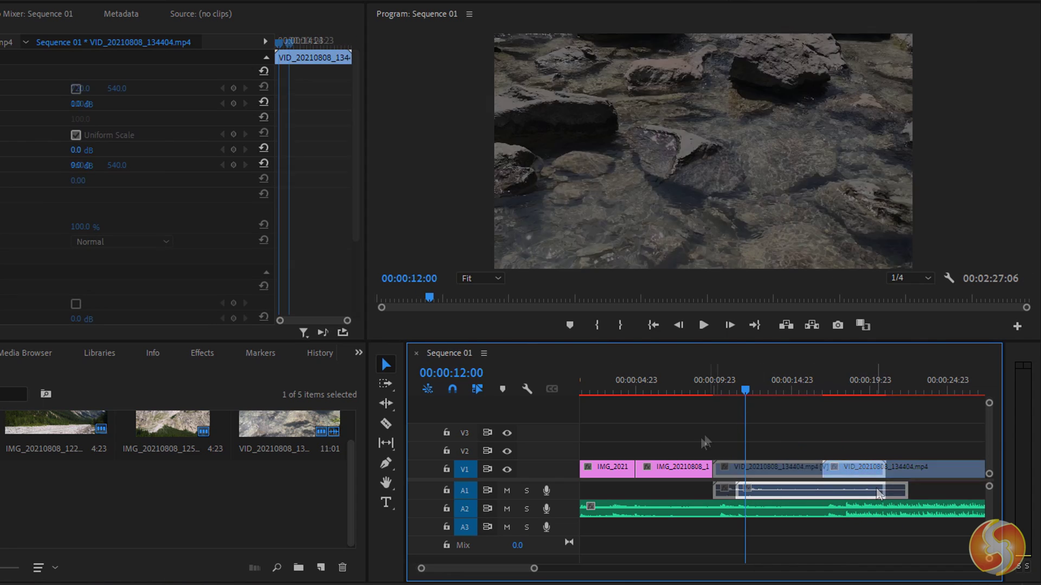
{"action": "key", "text": "ctrl+z"}
Step: Move the second photo clip up to V2 and scrub to preview it over the river video
{"action": "left_click", "coordinate": [671, 467]}
{"action": "left_click_drag", "start_coordinate": [670, 470], "coordinate": [801, 449]}
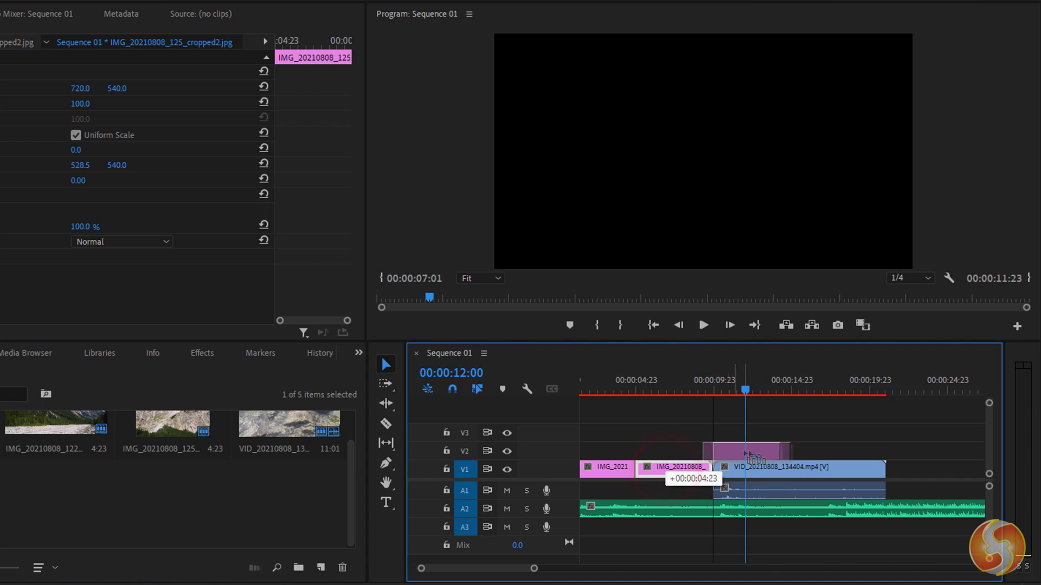
{"action": "mouse_move", "coordinate": [748, 393]}
{"action": "left_mouse_down"}
{"action": "mouse_move", "coordinate": [802, 395]}
{"action": "mouse_move", "coordinate": [742, 392]}
{"action": "left_mouse_up"}
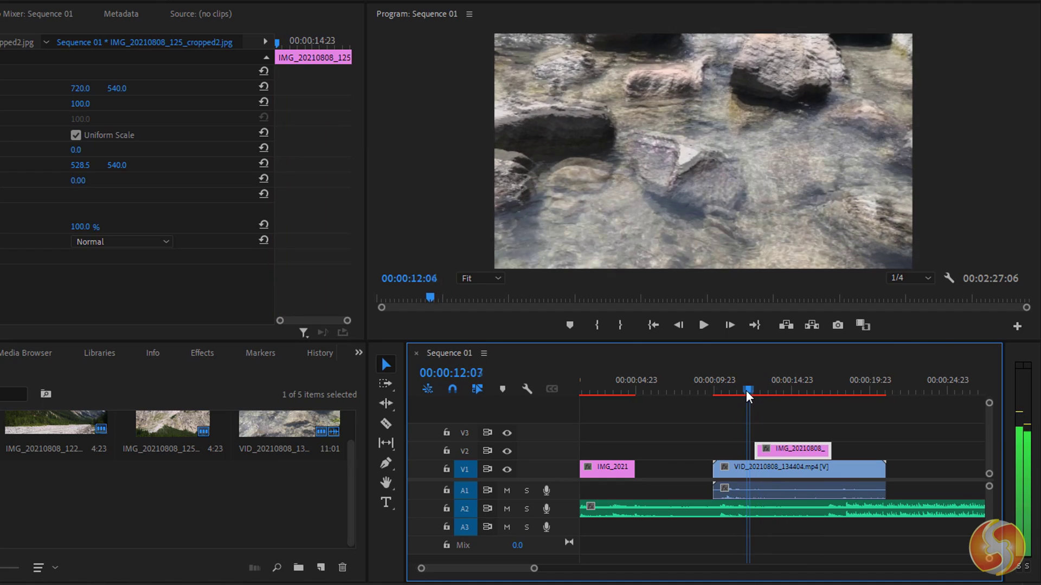
Step: Undo the photo move, trim both ends of the river clip, and play back the trim
{"action": "key", "text": "ctrl+z"}
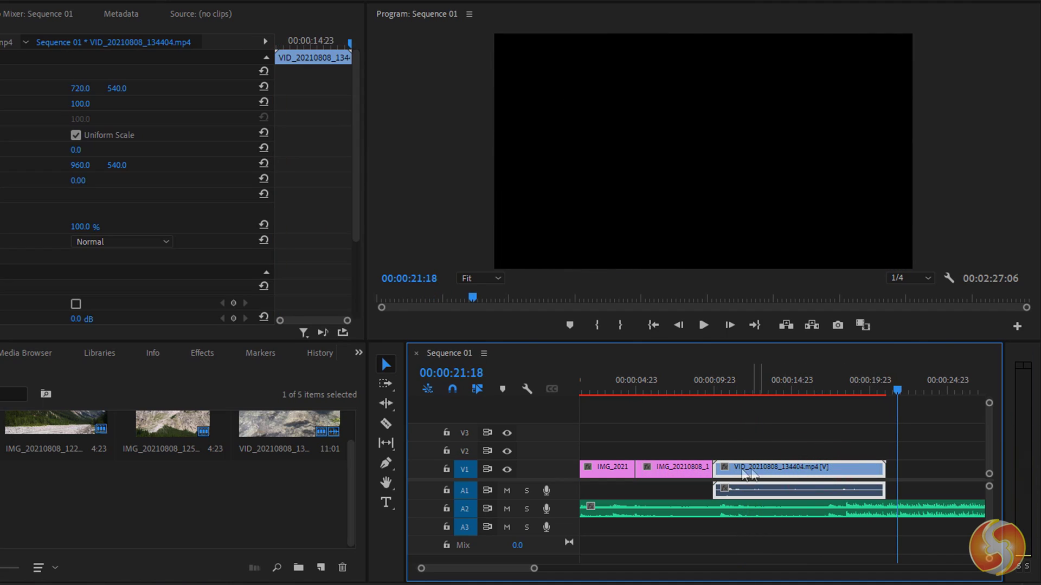
{"action": "left_click_drag", "start_coordinate": [718, 468], "coordinate": [803, 469]}
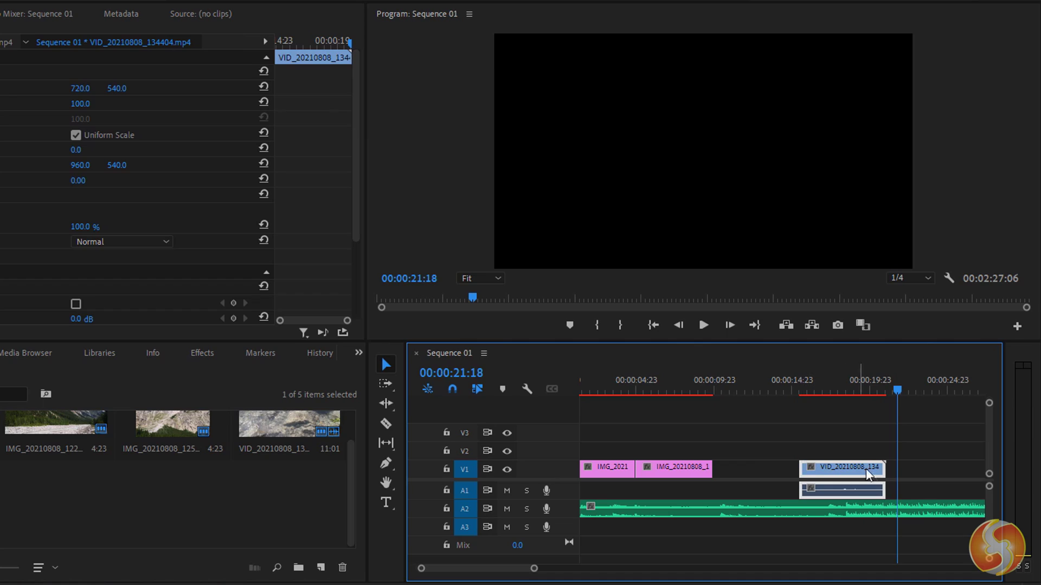
{"action": "left_click_drag", "start_coordinate": [885, 469], "coordinate": [853, 469]}
{"action": "left_click", "coordinate": [787, 394]}
{"action": "key", "text": "space"}
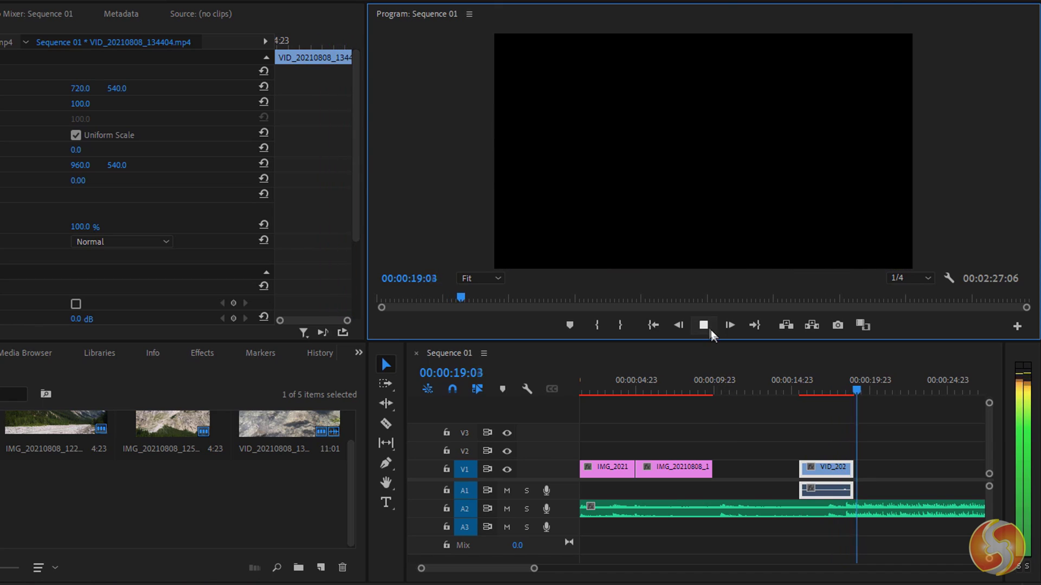
Step: With the Rate Stretch Tool, shorten the river clip, preview it, then lengthen it
{"action": "left_click", "coordinate": [707, 325]}
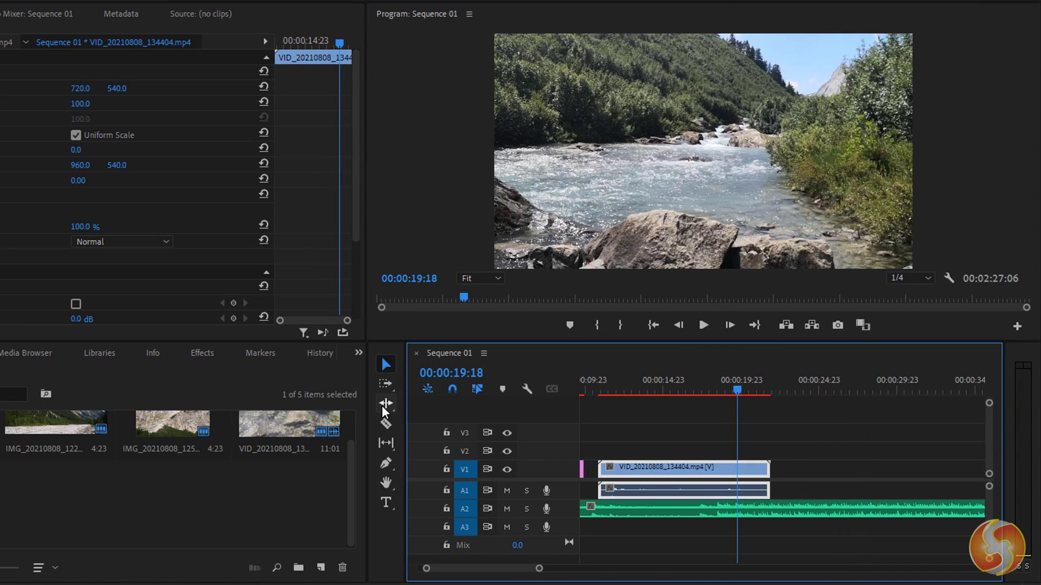
{"action": "left_click", "coordinate": [386, 406]}
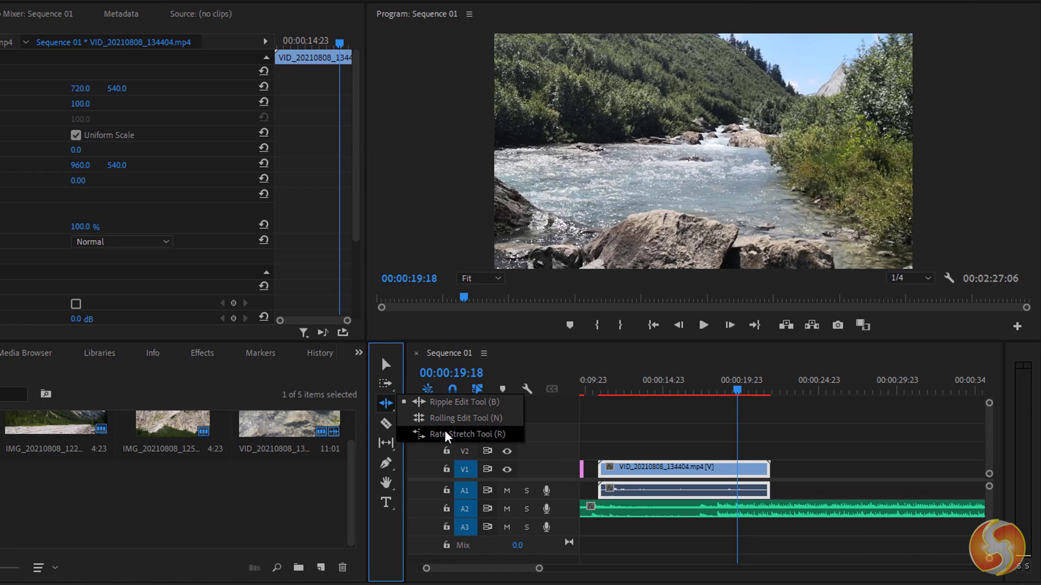
{"action": "left_click", "coordinate": [460, 436]}
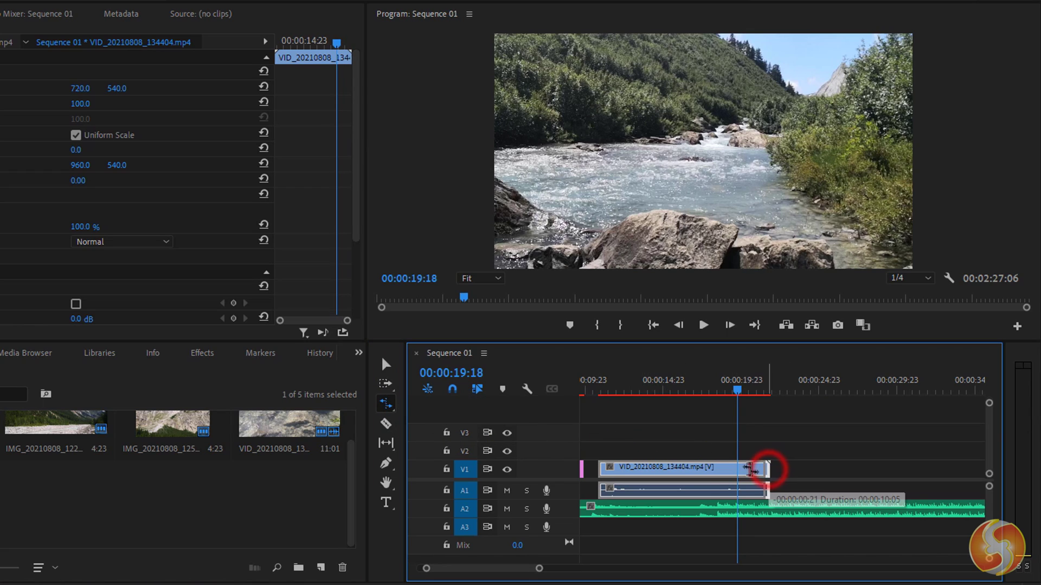
{"action": "left_click_drag", "start_coordinate": [768, 469], "coordinate": [684, 472]}
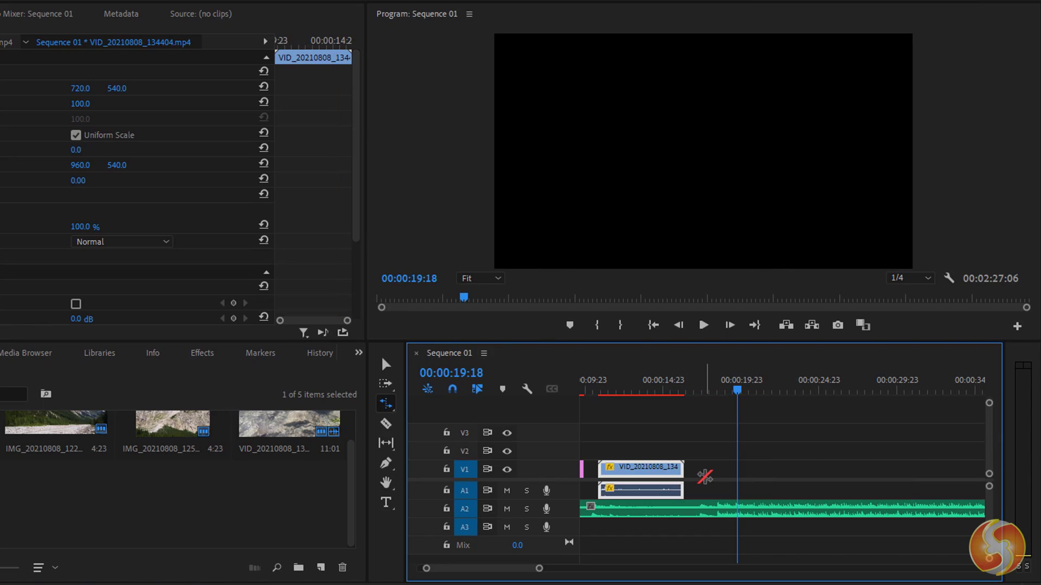
{"action": "left_click", "coordinate": [593, 381]}
{"action": "left_click", "coordinate": [705, 326]}
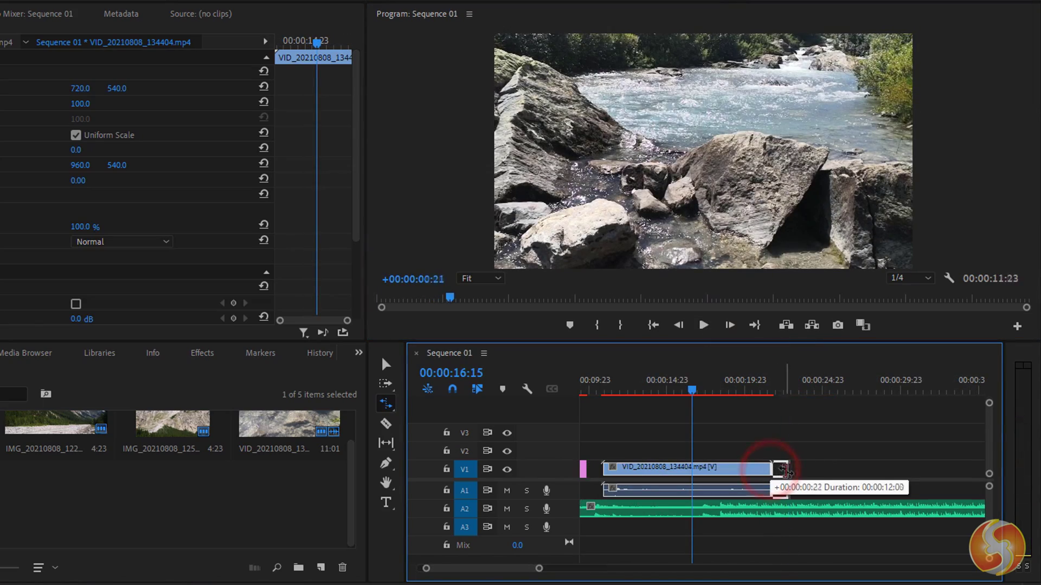
{"action": "left_click_drag", "start_coordinate": [781, 469], "coordinate": [964, 470]}
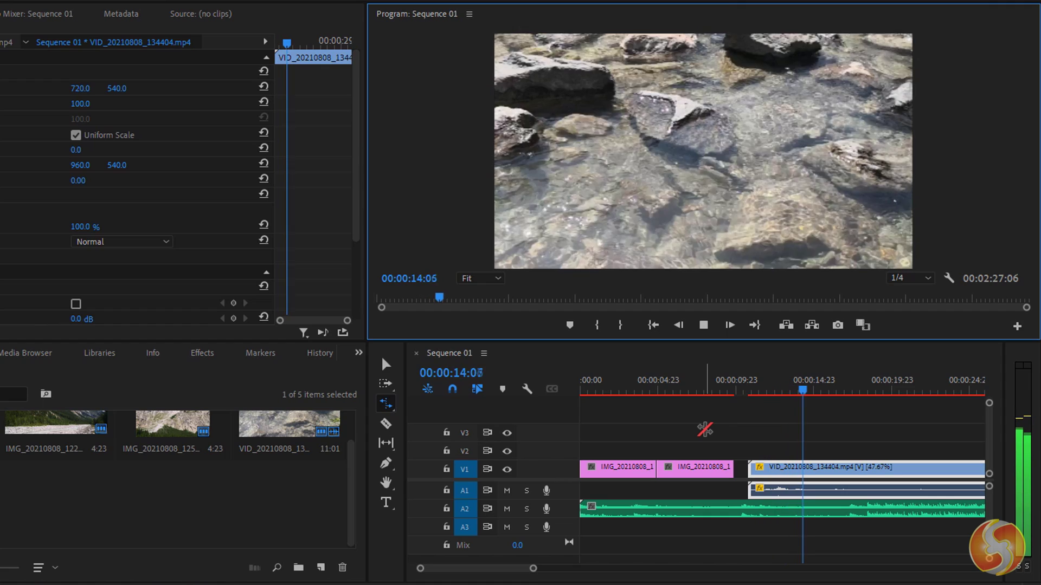
{"action": "left_click", "coordinate": [386, 423]}
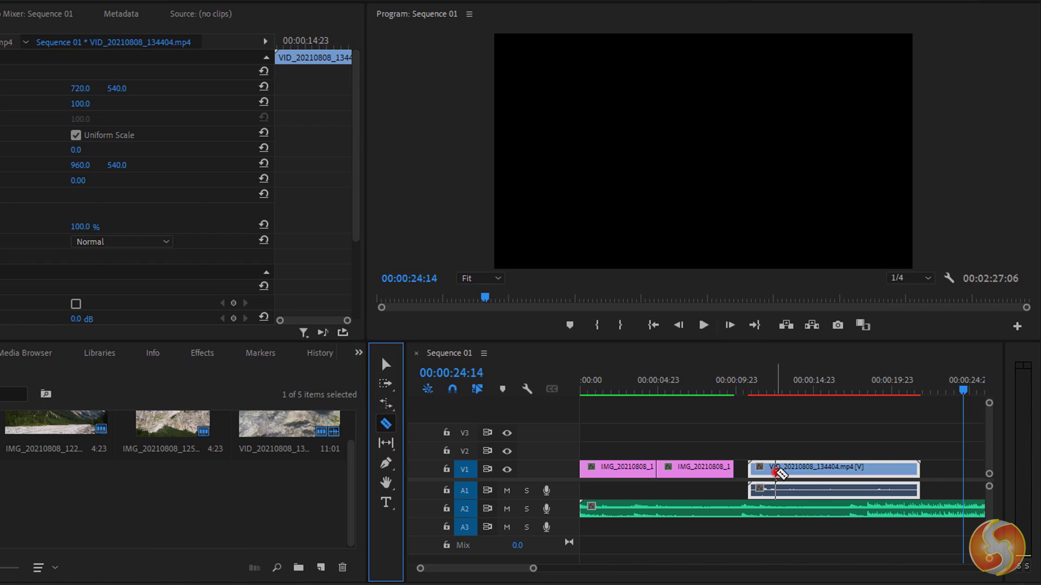
{"action": "left_click", "coordinate": [781, 471]}
{"action": "left_click", "coordinate": [855, 470]}
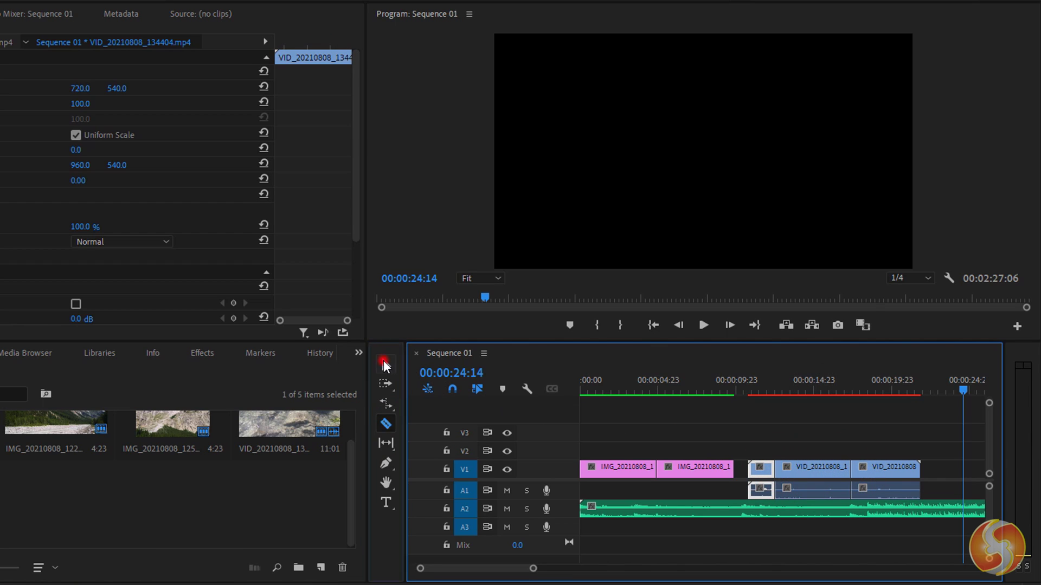
{"action": "left_click", "coordinate": [386, 364]}
{"action": "mouse_move", "coordinate": [887, 470]}
{"action": "left_mouse_down"}
{"action": "mouse_move", "coordinate": [899, 476]}
{"action": "mouse_move", "coordinate": [801, 470]}
{"action": "left_mouse_up"}
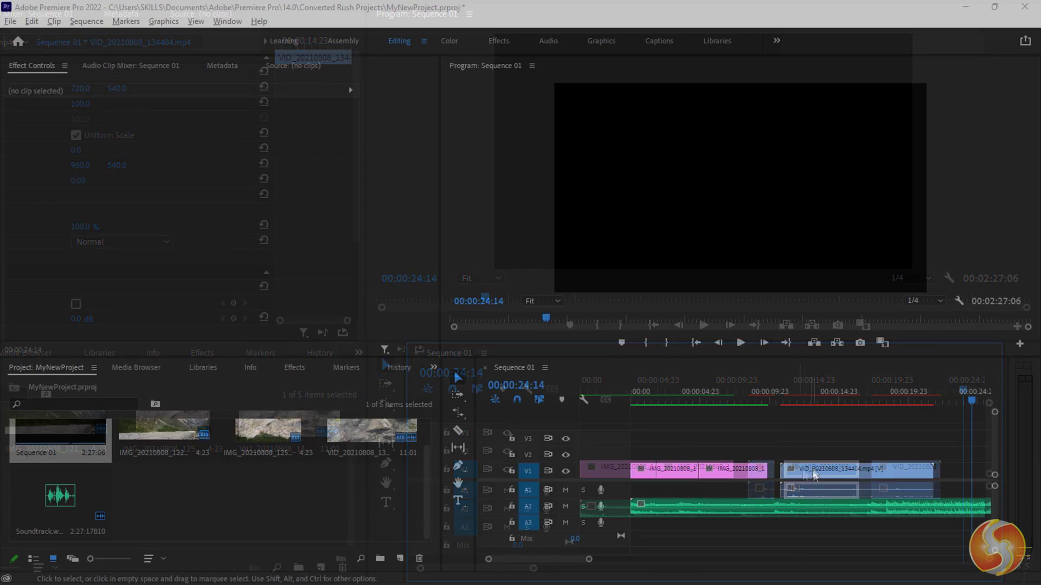
Step: Clear the river clip and ripple-delete the second photo, then undo both edits
{"action": "left_click", "coordinate": [817, 471]}
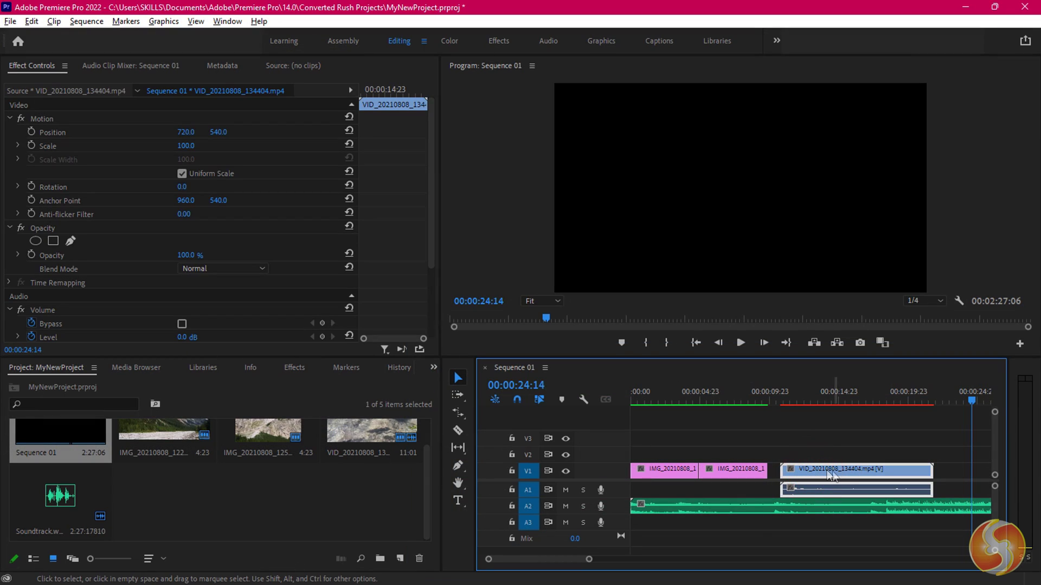
{"action": "right_click", "coordinate": [831, 474]}
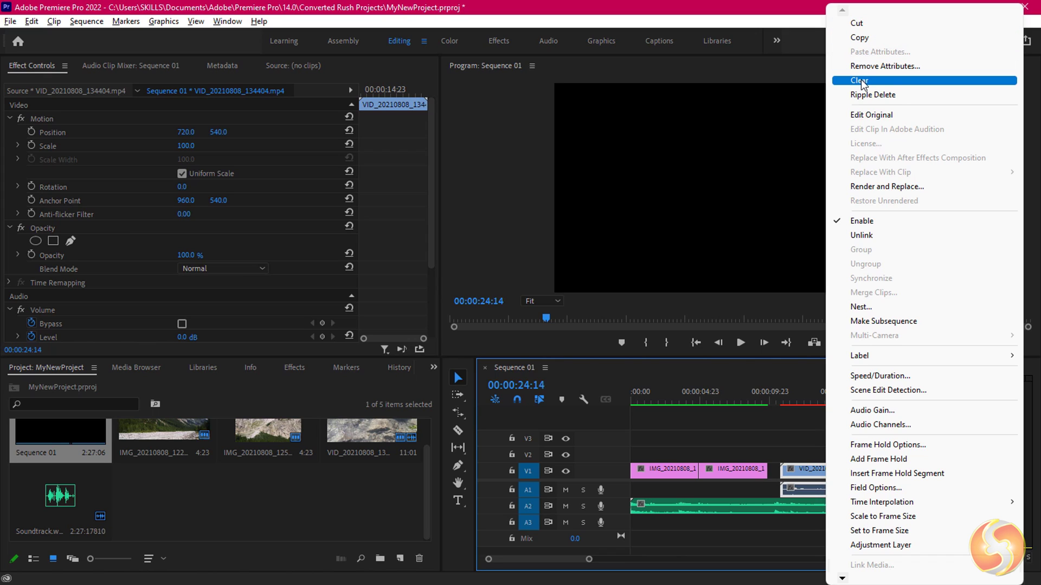
{"action": "left_click", "coordinate": [909, 81]}
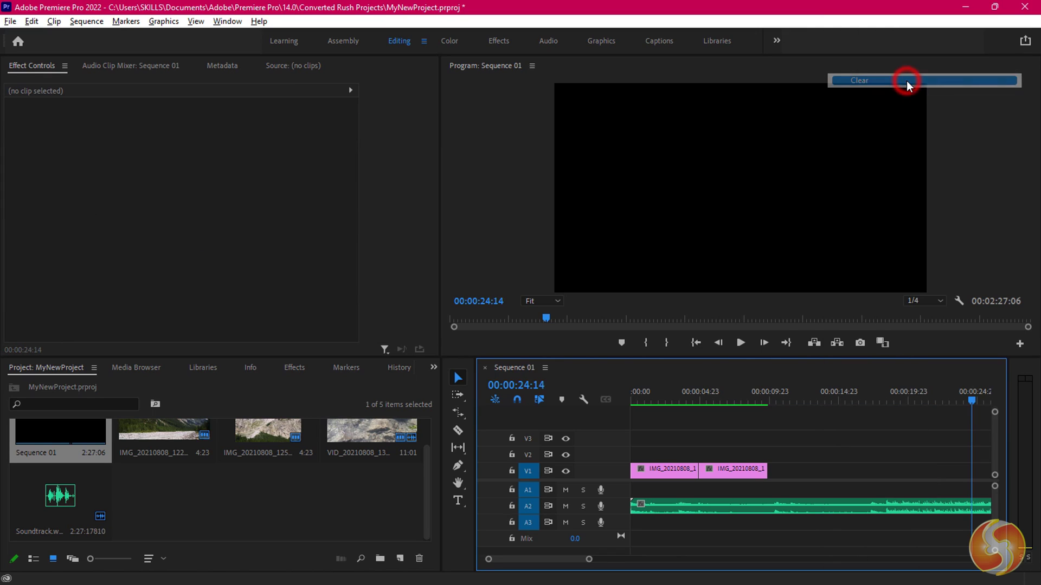
{"action": "right_click", "coordinate": [747, 474]}
{"action": "left_click", "coordinate": [805, 95]}
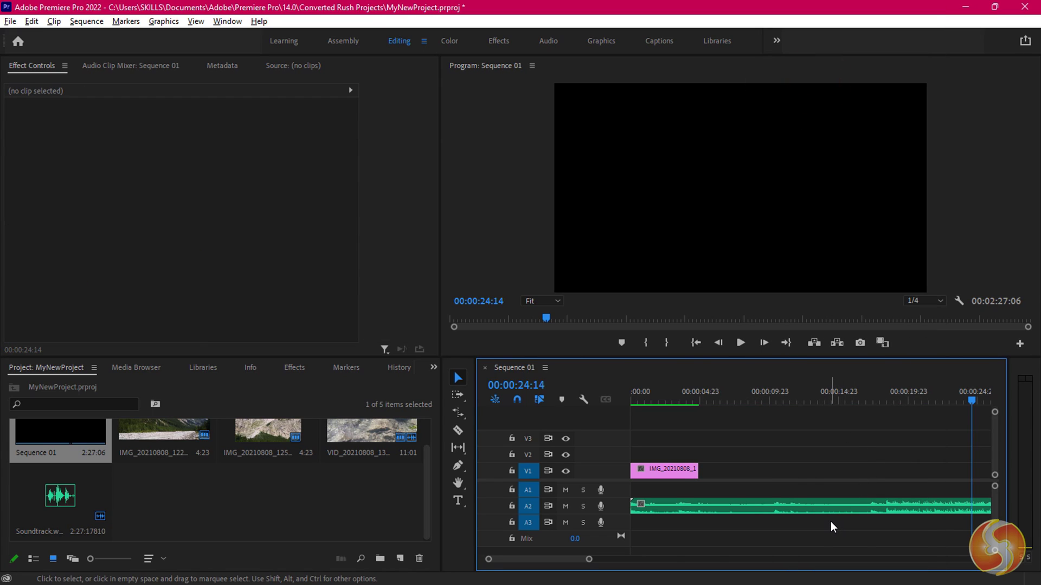
{"action": "key", "text": "ctrl+z"}
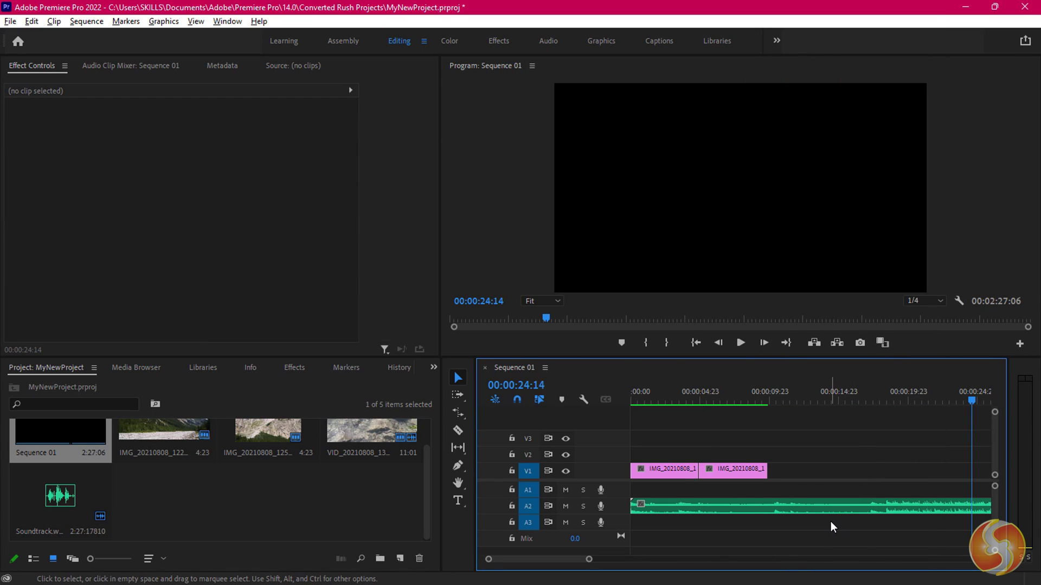
{"action": "key", "text": "ctrl+z"}
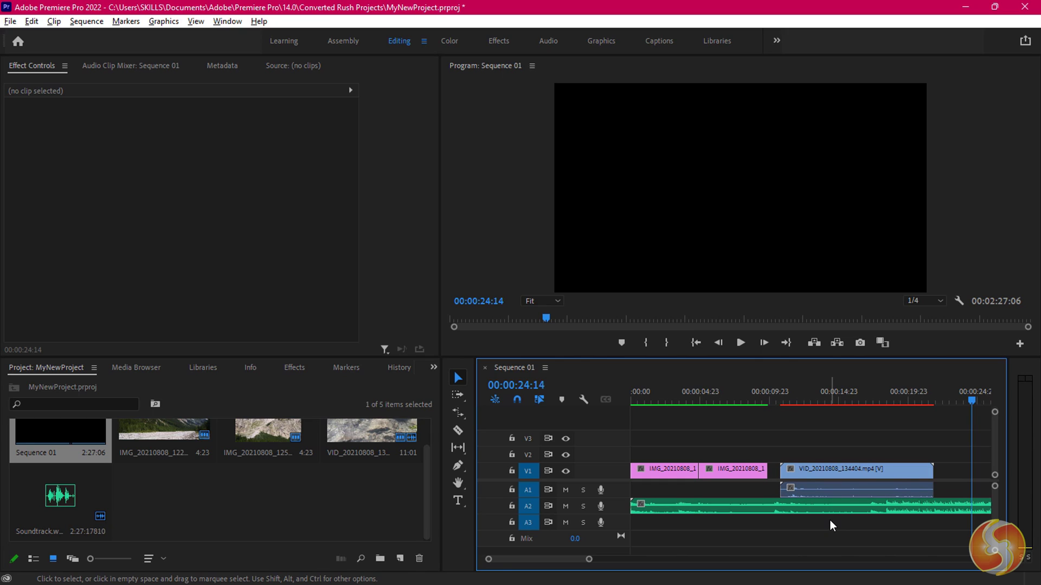
Step: Revert to an earlier Lift & Overwrite Selection state in the History panel
{"action": "left_click", "coordinate": [390, 382]}
{"action": "left_click", "coordinate": [397, 367]}
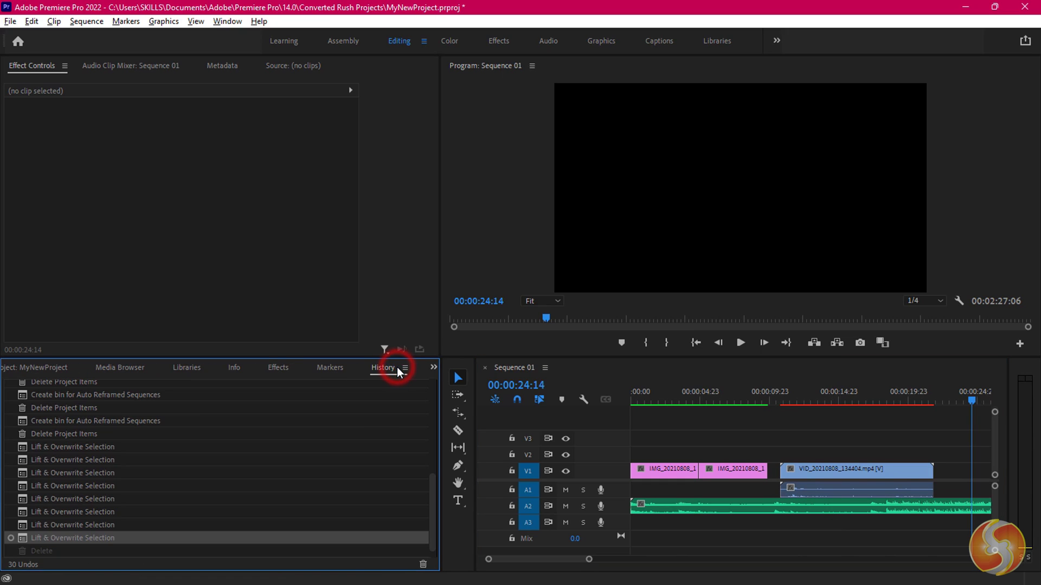
{"action": "left_click", "coordinate": [97, 525]}
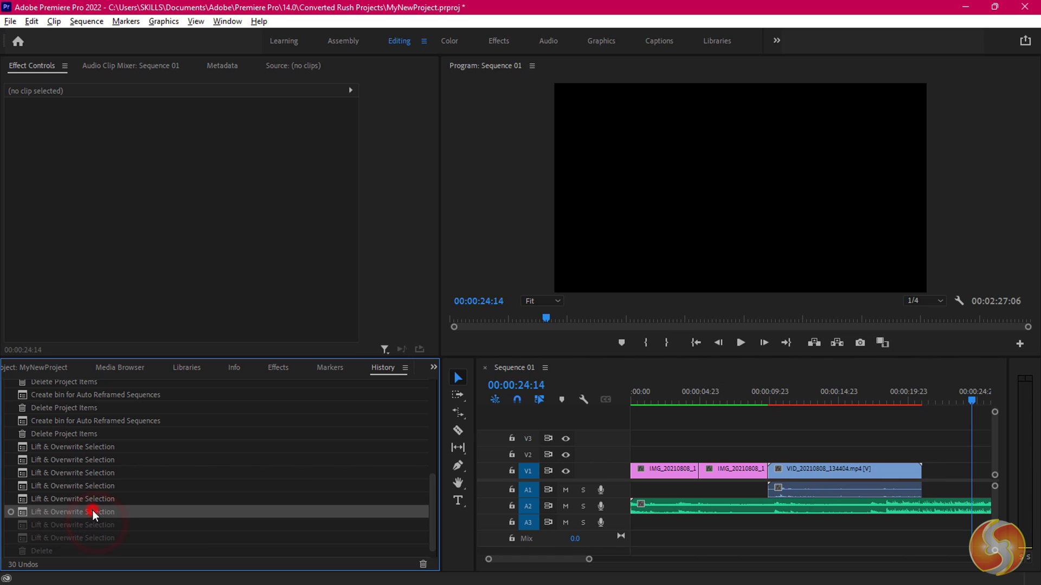
{"action": "left_click", "coordinate": [95, 499]}
{"action": "left_click", "coordinate": [95, 473]}
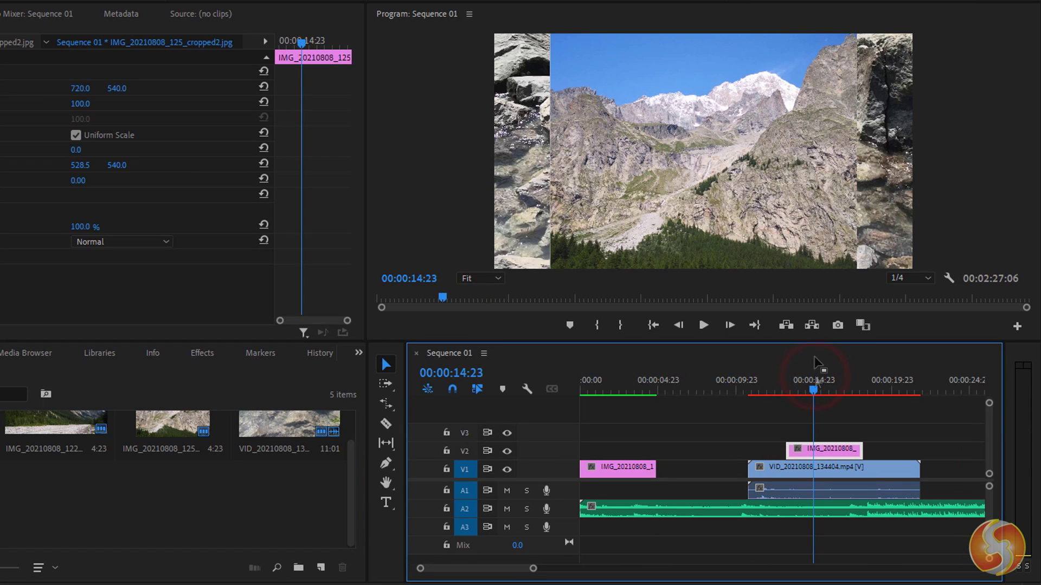
Step: Toggle V2 and V1 output, then mute, unmute, solo and unsolo A2 to preview
{"action": "left_click", "coordinate": [508, 451]}
{"action": "left_click", "coordinate": [508, 451]}
{"action": "left_click", "coordinate": [507, 469]}
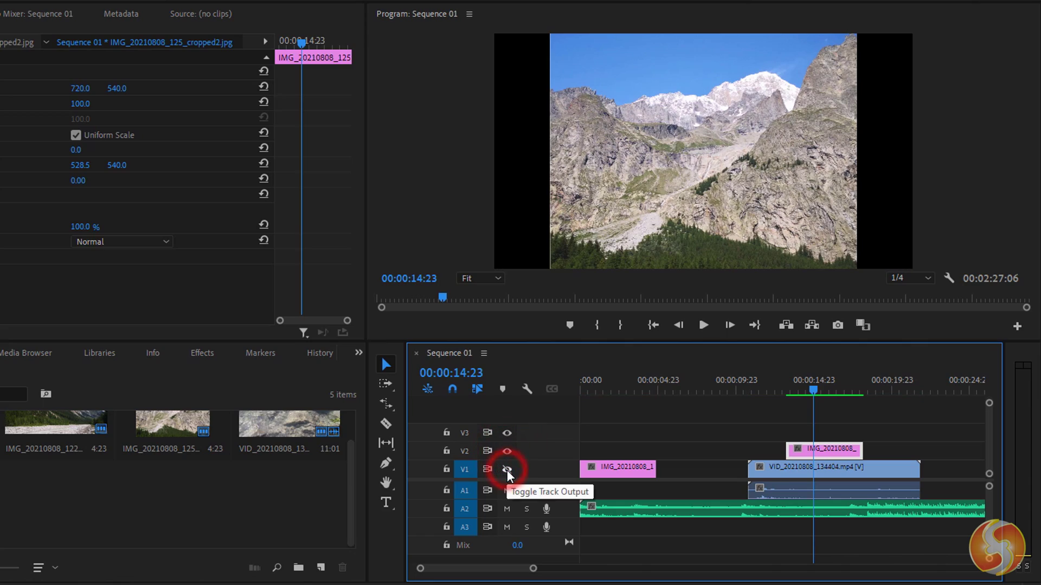
{"action": "left_click", "coordinate": [507, 470]}
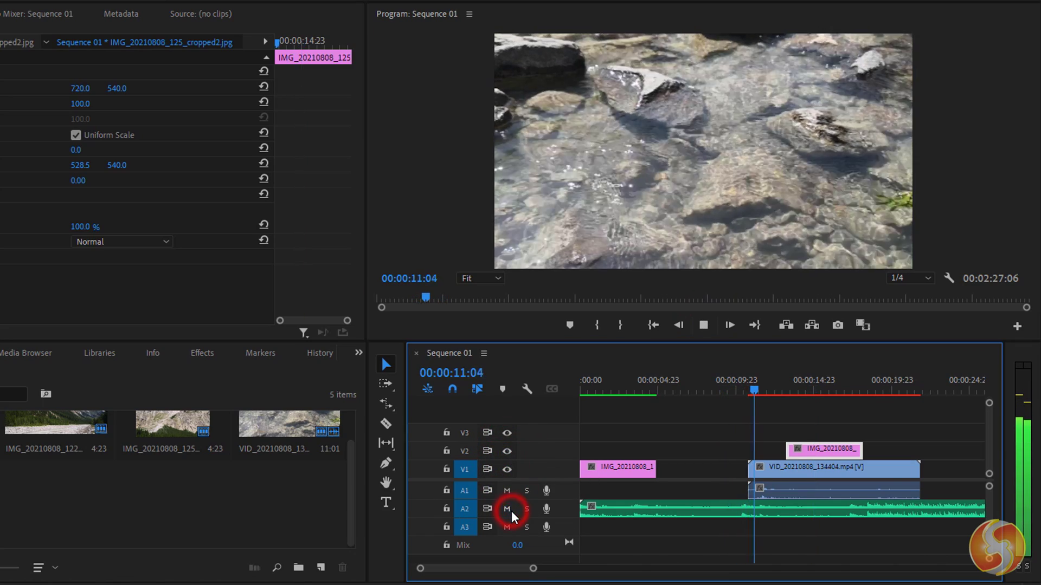
{"action": "left_click", "coordinate": [507, 510]}
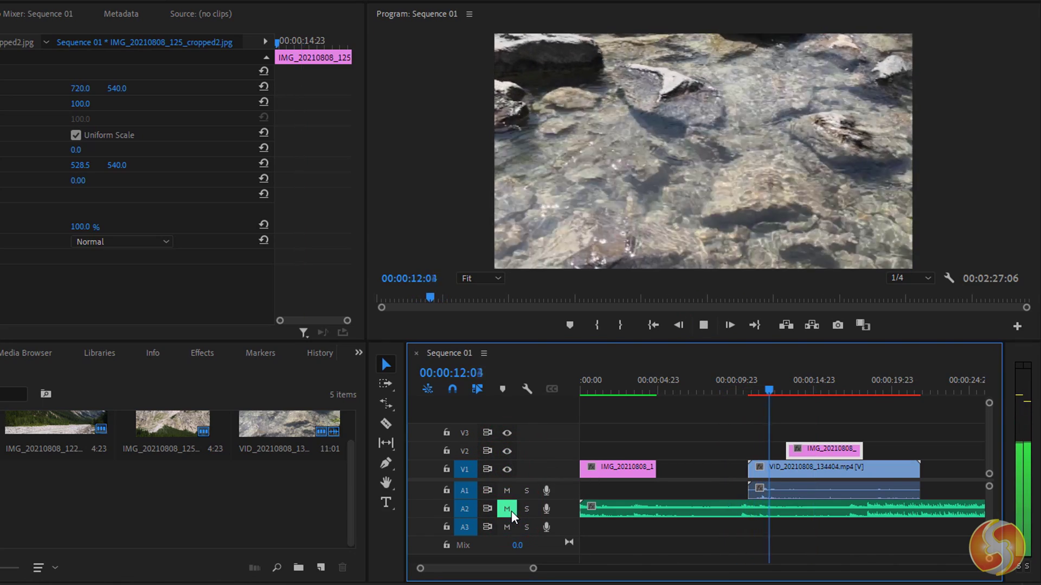
{"action": "left_click", "coordinate": [512, 511]}
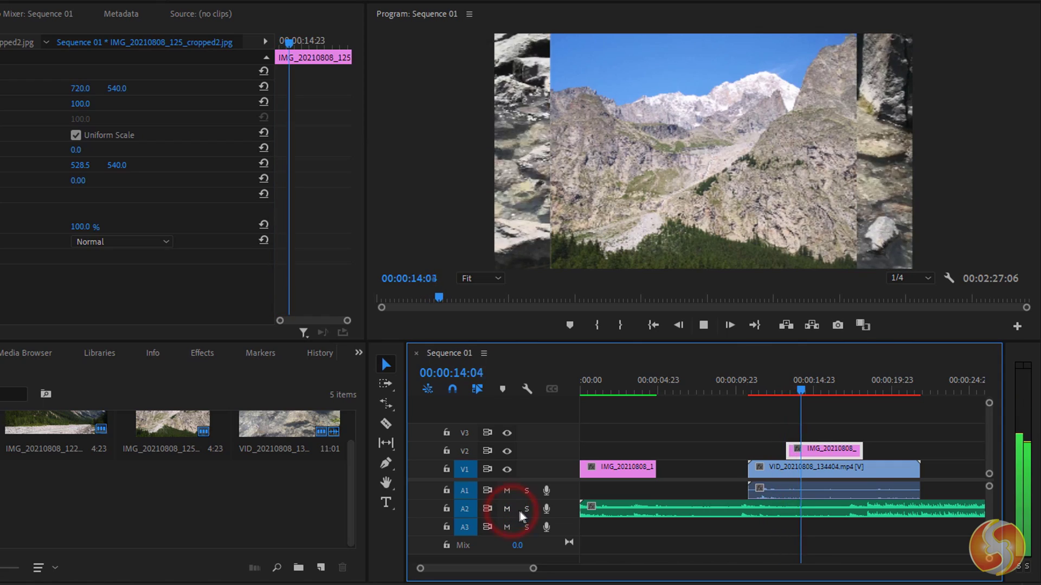
{"action": "left_click", "coordinate": [526, 511]}
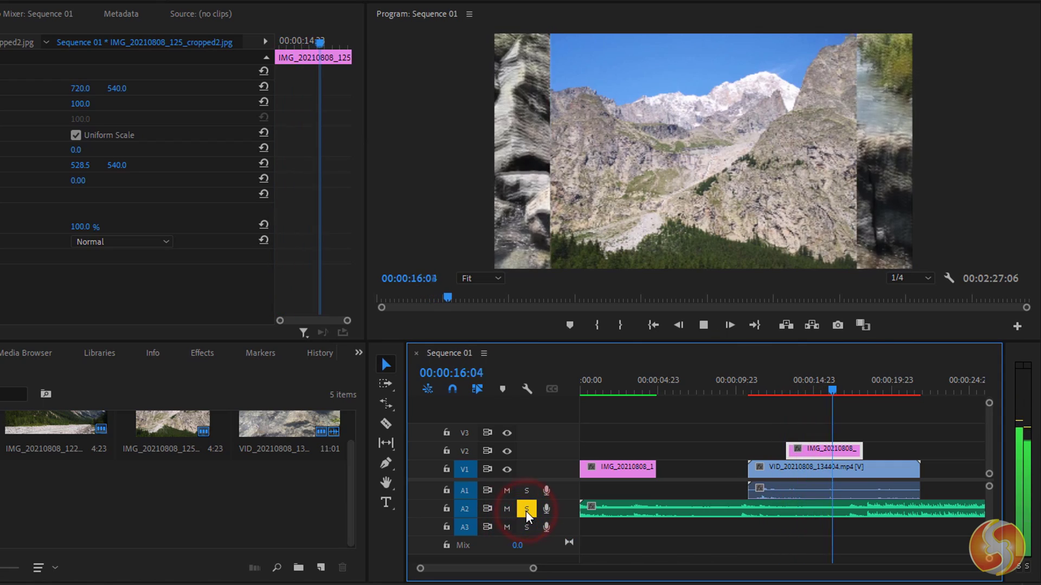
{"action": "left_click", "coordinate": [526, 512]}
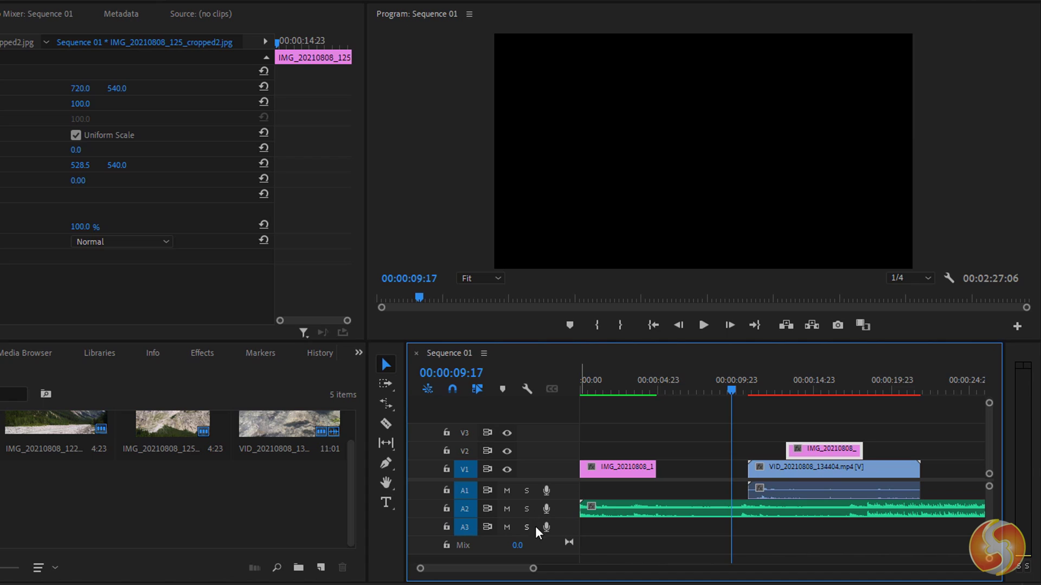
Step: Record a voice-over narration onto track A3 as Audio 3.wav
{"action": "left_click", "coordinate": [545, 528]}
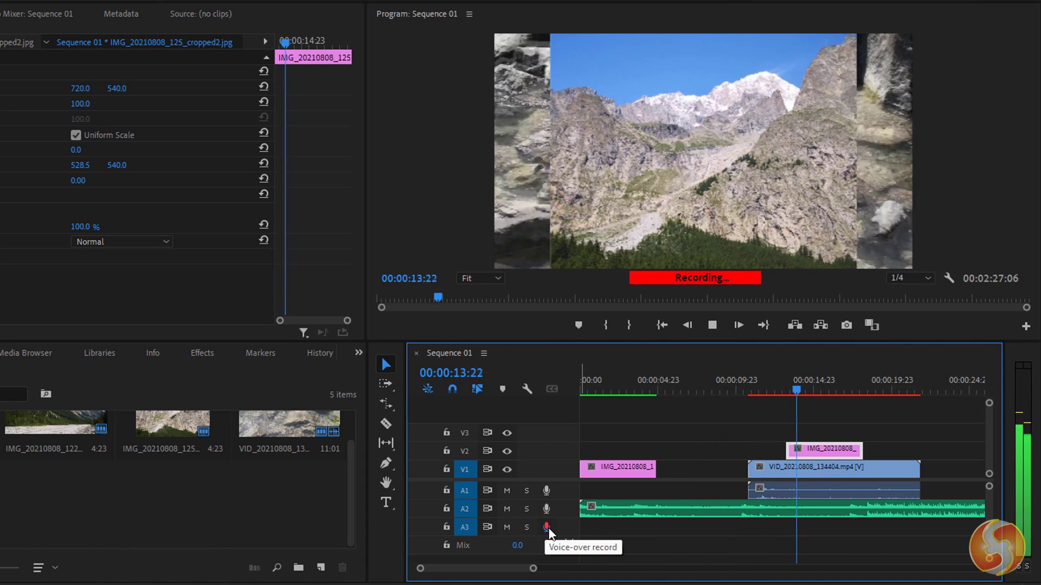
{"action": "left_click", "coordinate": [550, 528]}
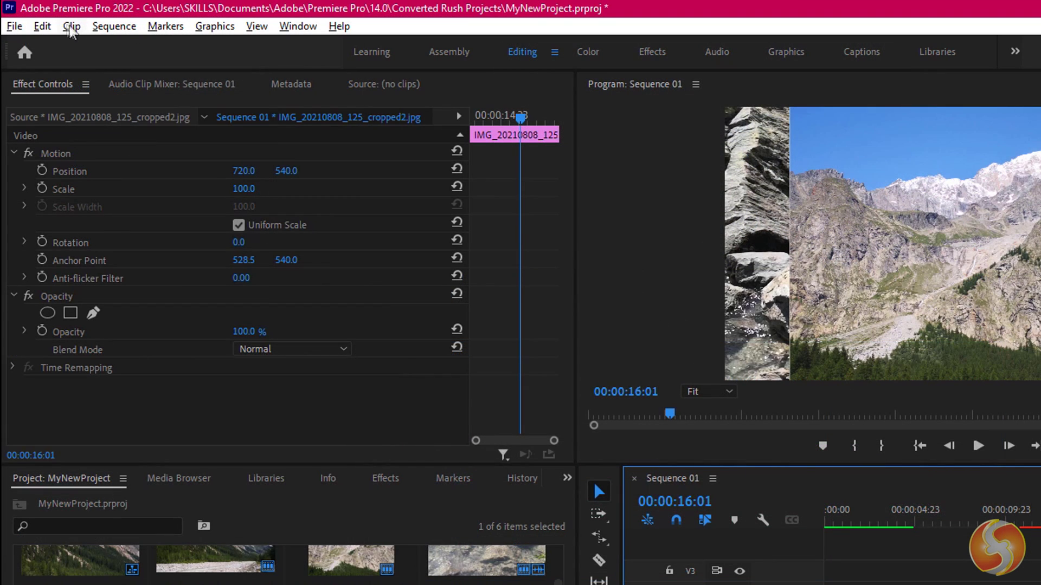
{"action": "left_click", "coordinate": [42, 26]}
{"action": "mouse_move", "coordinate": [86, 567]}
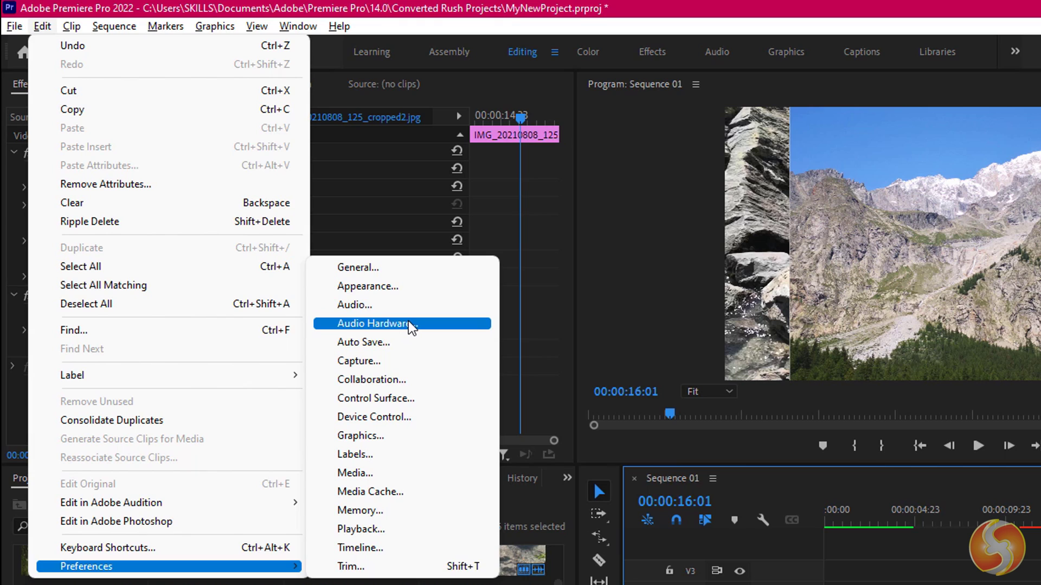
Step: Check the Default Input devices in Audio Hardware preferences, then mute track A1
{"action": "left_click", "coordinate": [374, 323]}
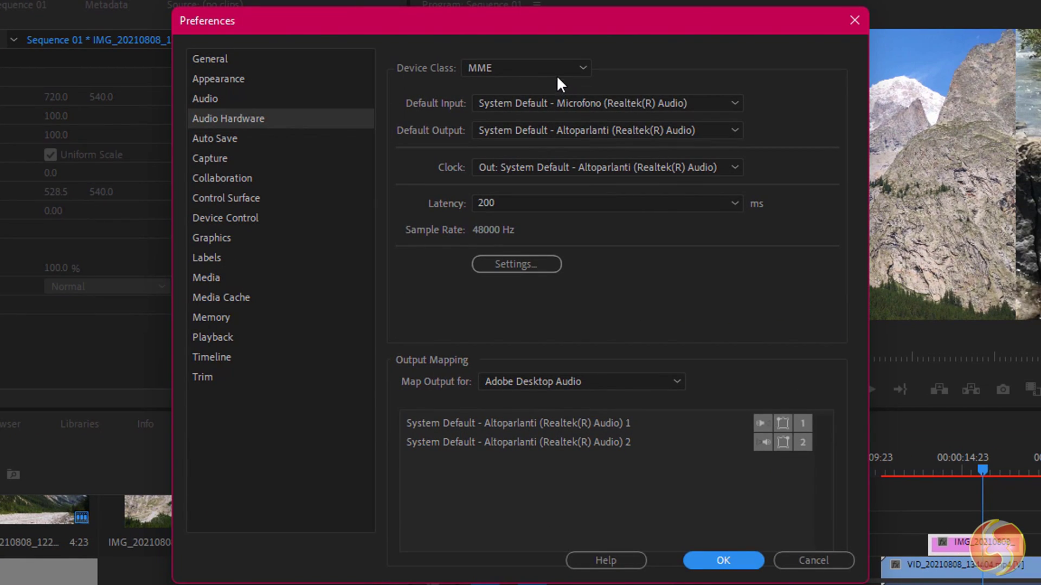
{"action": "left_click", "coordinate": [697, 103]}
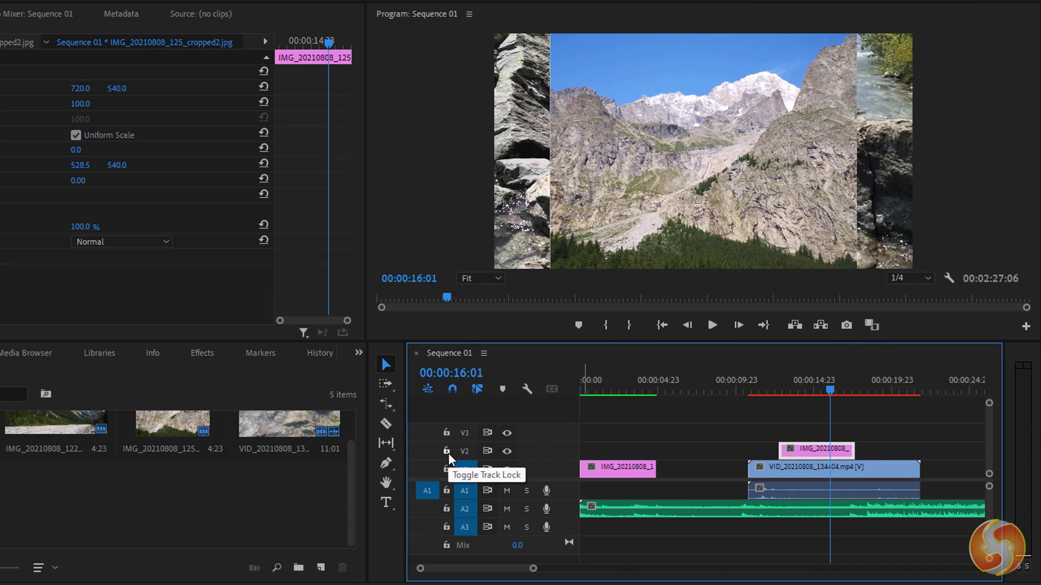
{"action": "left_click", "coordinate": [445, 451]}
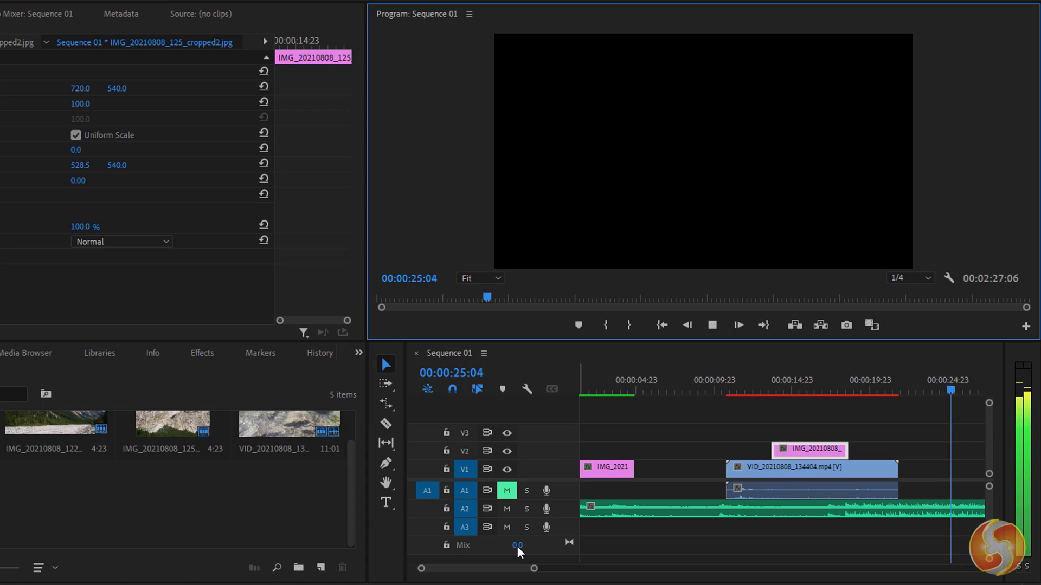
Step: Scrub the master mix volume to 0.0 and bring up the Add Tracks dialog
{"action": "left_click", "coordinate": [516, 545]}
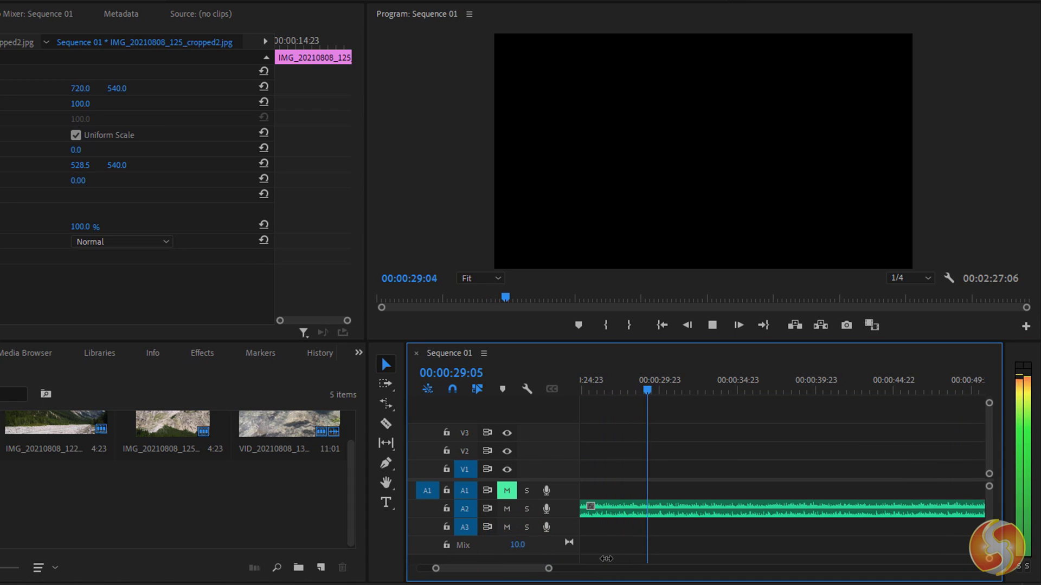
{"action": "mouse_move", "coordinate": [605, 559]}
{"action": "left_mouse_down"}
{"action": "mouse_move", "coordinate": [621, 560]}
{"action": "mouse_move", "coordinate": [537, 558]}
{"action": "left_mouse_up"}
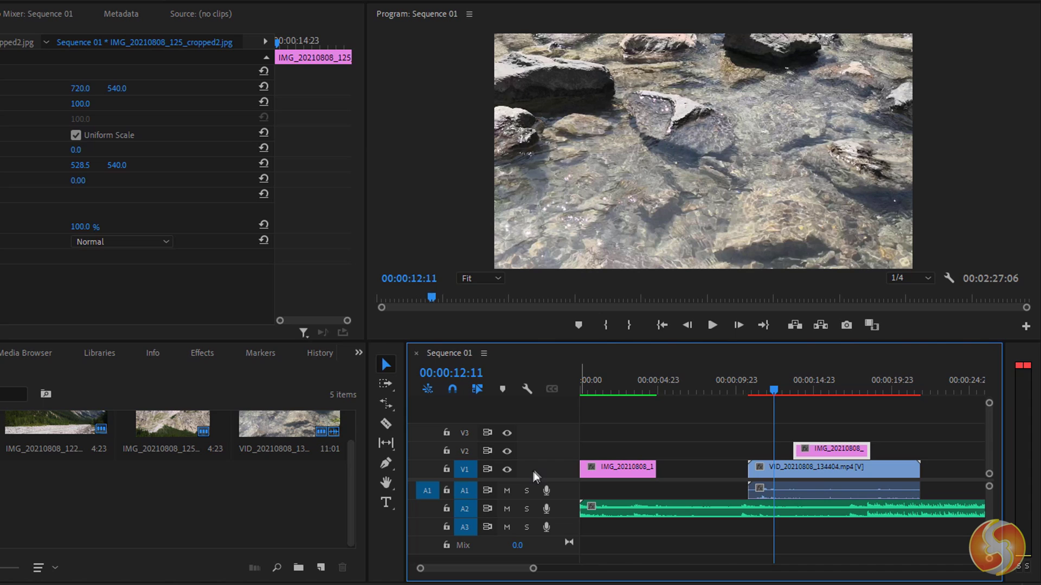
{"action": "right_click", "coordinate": [535, 469]}
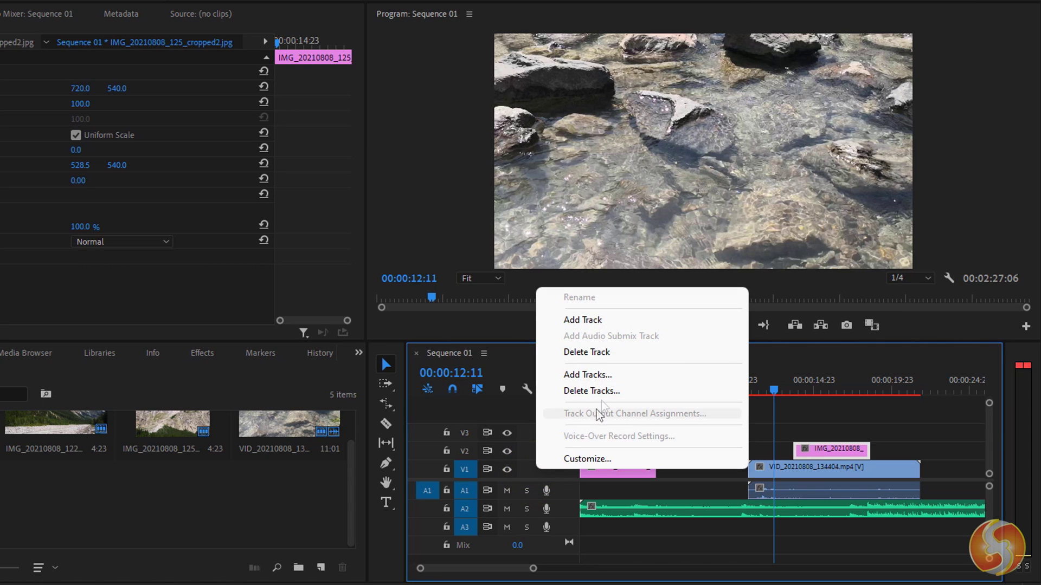
{"action": "left_click", "coordinate": [626, 376]}
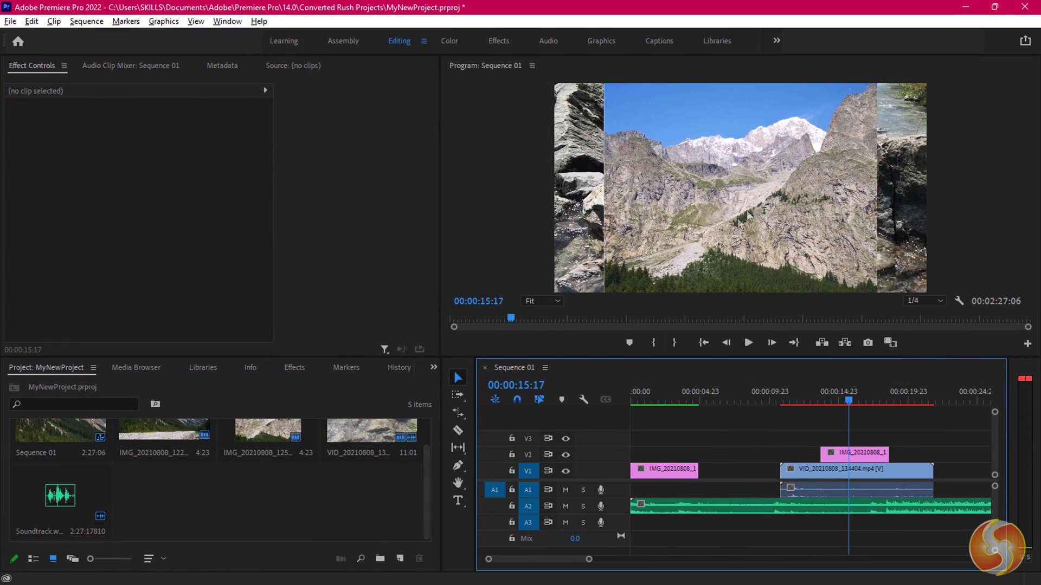
Step: Scale the V2 mountain photo to 63, toggle Motion off and on, then reset scale to 100
{"action": "left_click", "coordinate": [853, 453]}
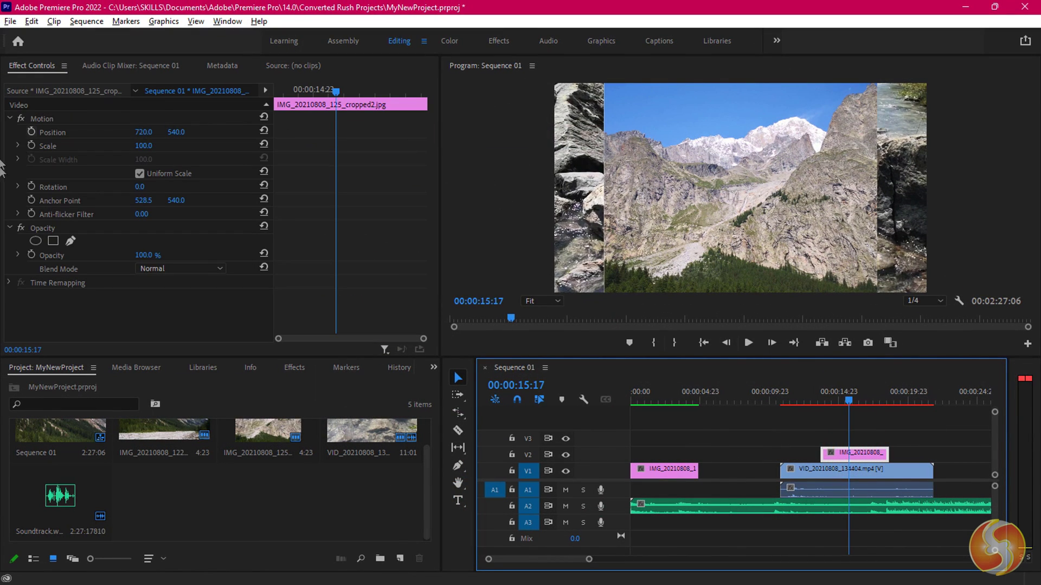
{"action": "left_click", "coordinate": [38, 68]}
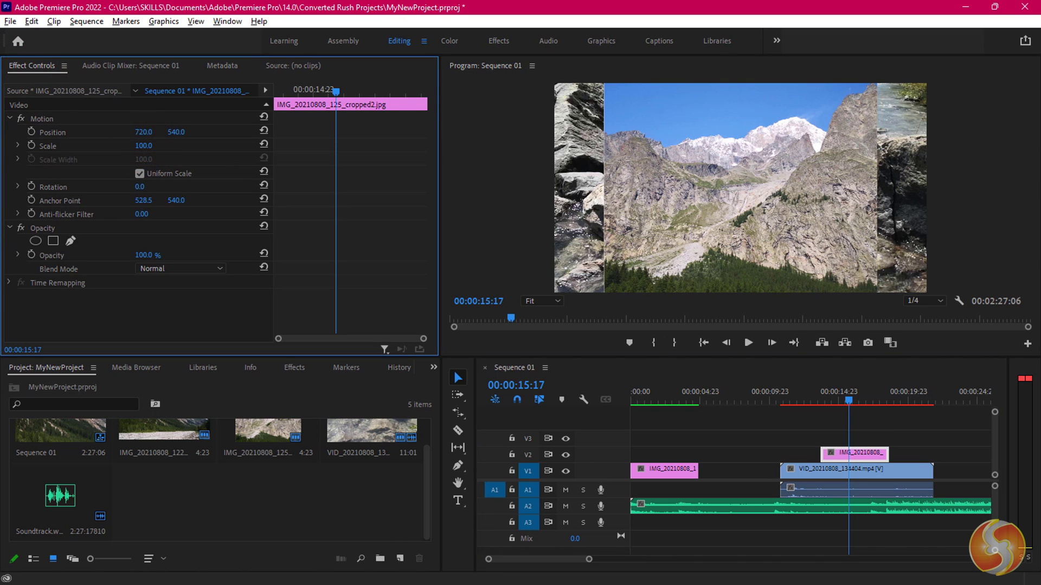
{"action": "left_click_drag", "start_coordinate": [144, 145], "coordinate": [114, 146]}
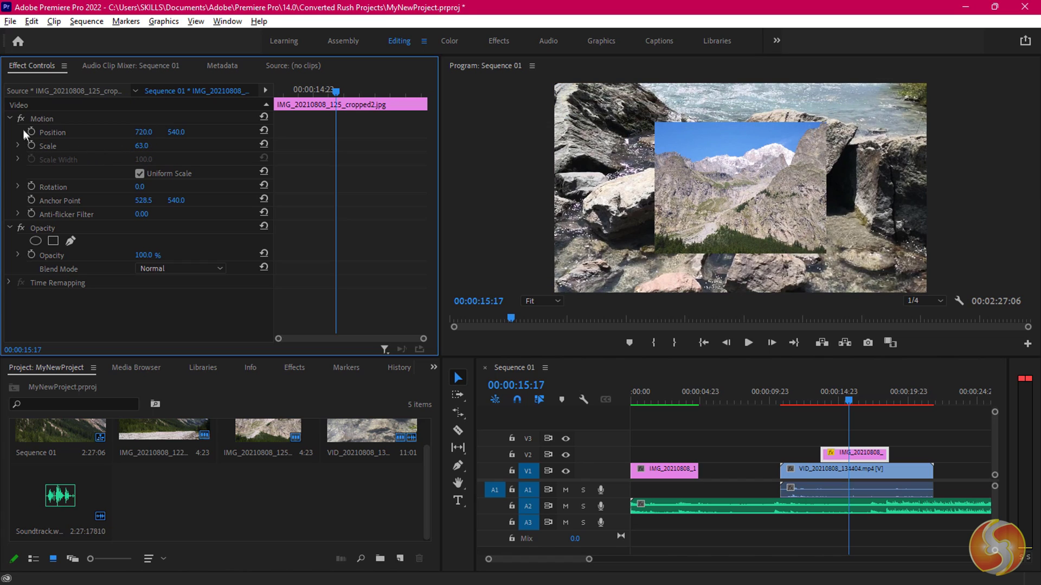
{"action": "left_click", "coordinate": [19, 119]}
{"action": "left_click", "coordinate": [20, 118]}
{"action": "left_click", "coordinate": [20, 118]}
{"action": "left_click", "coordinate": [265, 146]}
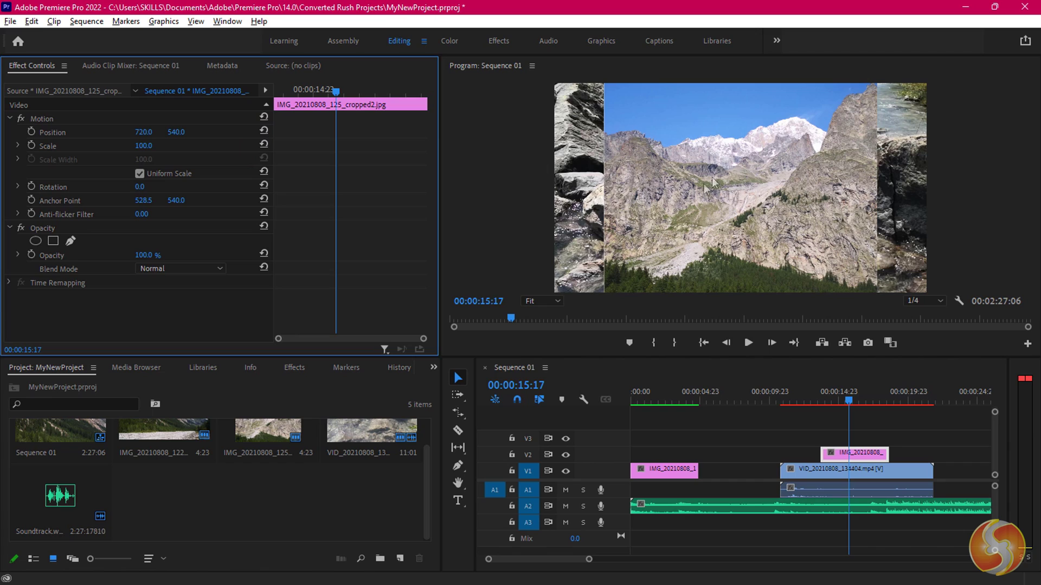
Step: Reselect the V2 photo, shift its position, set rotation to 0, and lower its opacity
{"action": "left_click", "coordinate": [816, 469]}
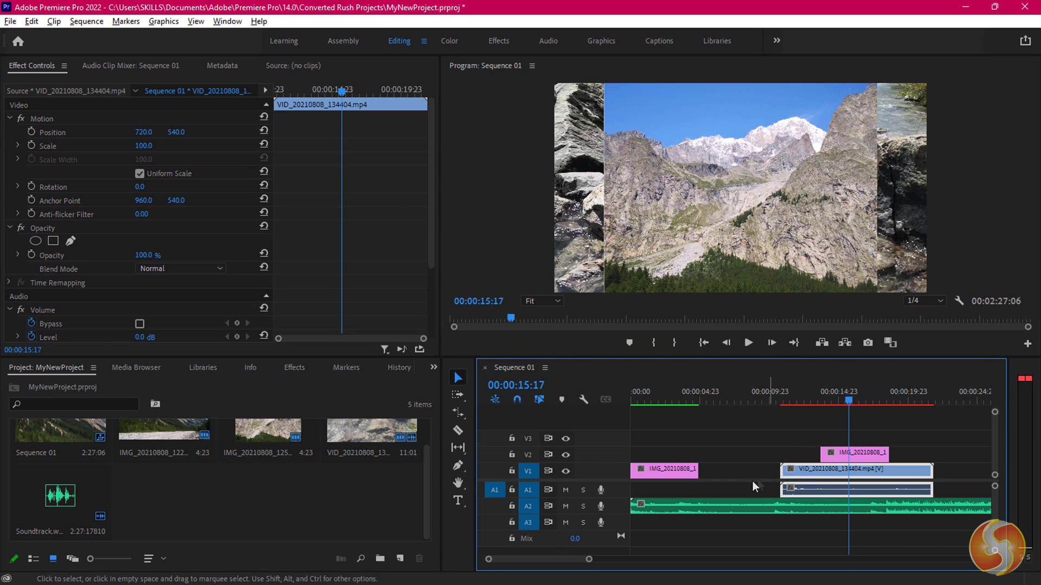
{"action": "left_click", "coordinate": [707, 506]}
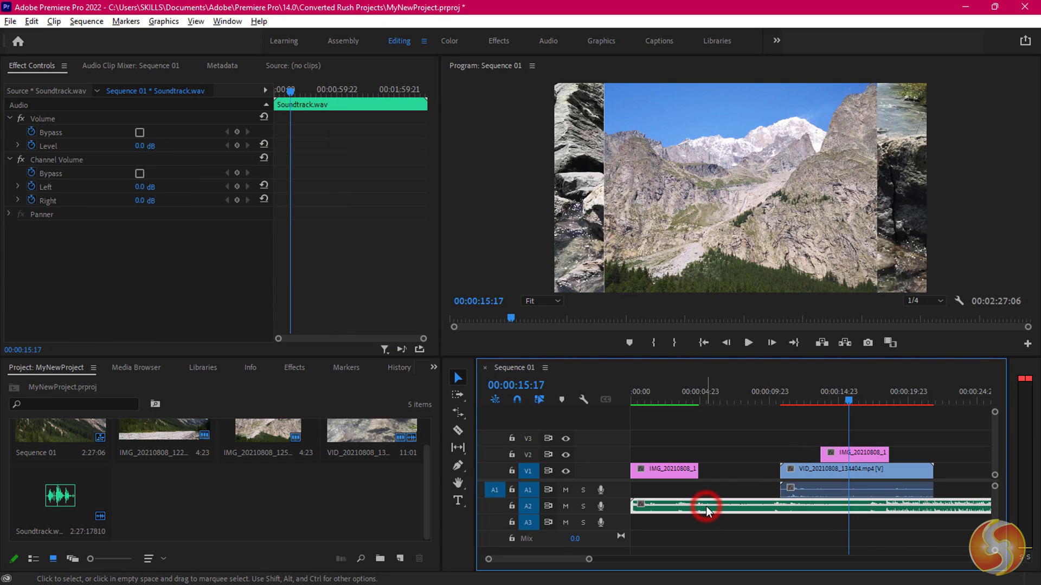
{"action": "left_click", "coordinate": [678, 473]}
{"action": "left_click", "coordinate": [829, 455]}
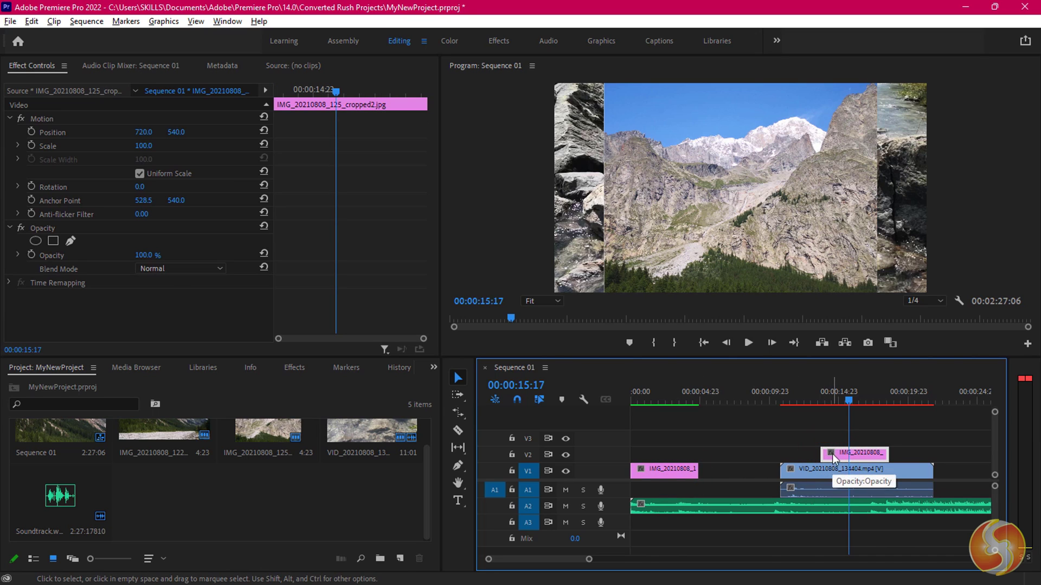
{"action": "mouse_move", "coordinate": [144, 132]}
{"action": "left_mouse_down"}
{"action": "mouse_move", "coordinate": [121, 132]}
{"action": "mouse_move", "coordinate": [144, 132]}
{"action": "mouse_move", "coordinate": [114, 147]}
{"action": "mouse_move", "coordinate": [143, 147]}
{"action": "mouse_move", "coordinate": [123, 146]}
{"action": "left_mouse_up"}
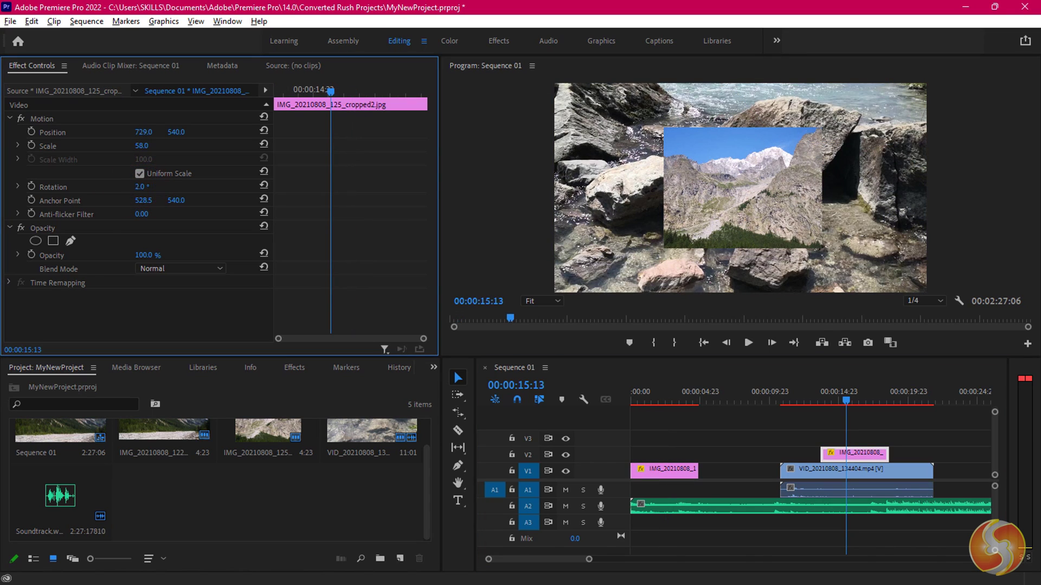
{"action": "left_click_drag", "start_coordinate": [141, 187], "coordinate": [130, 186]}
{"action": "left_click_drag", "start_coordinate": [148, 254], "coordinate": [138, 254]}
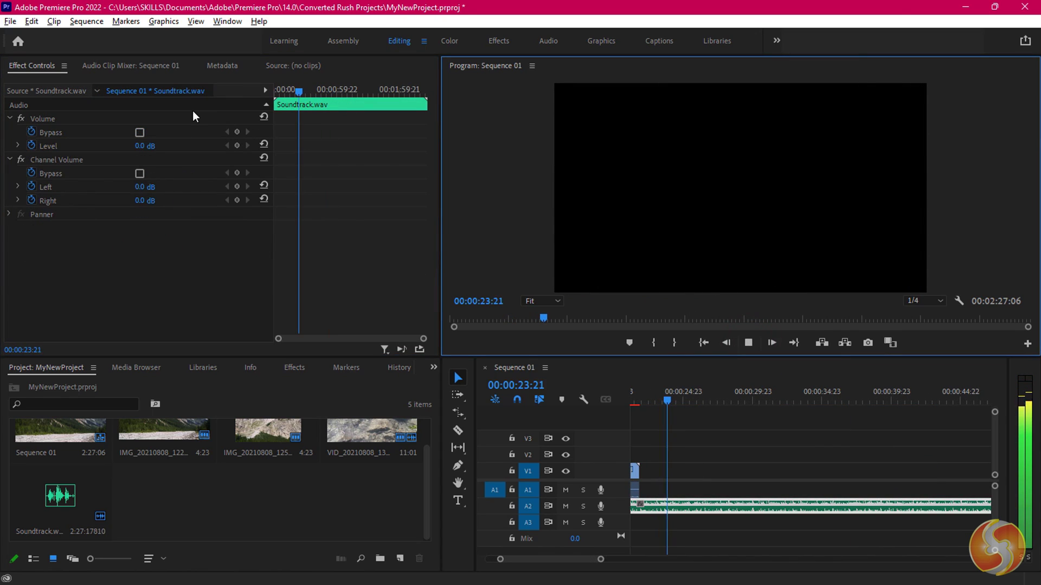
Step: Keyframe Soundtrack.wav with a lower volume level and a boosted left channel
{"action": "left_click_drag", "start_coordinate": [140, 146], "coordinate": [123, 145]}
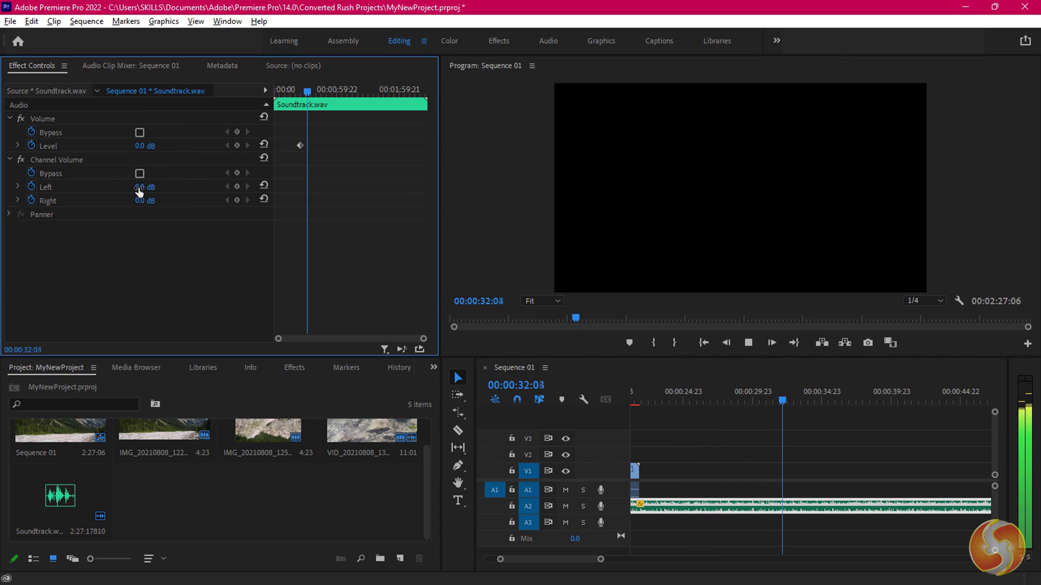
{"action": "left_click_drag", "start_coordinate": [140, 186], "coordinate": [152, 185]}
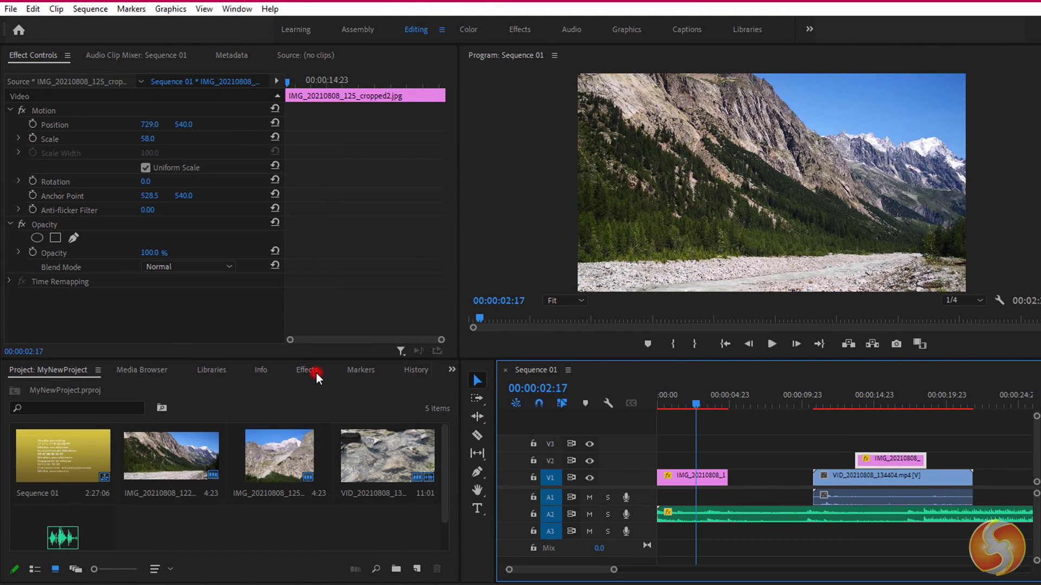
Step: Apply Lens Flare from Video Effects > Generate to the first photo on V1
{"action": "left_click", "coordinate": [308, 370]}
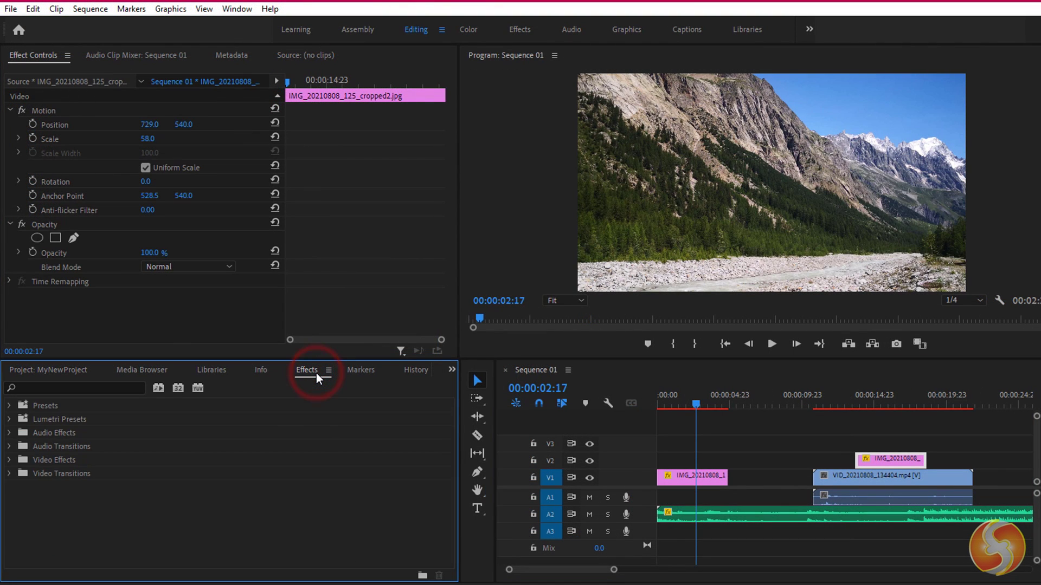
{"action": "left_click", "coordinate": [13, 460]}
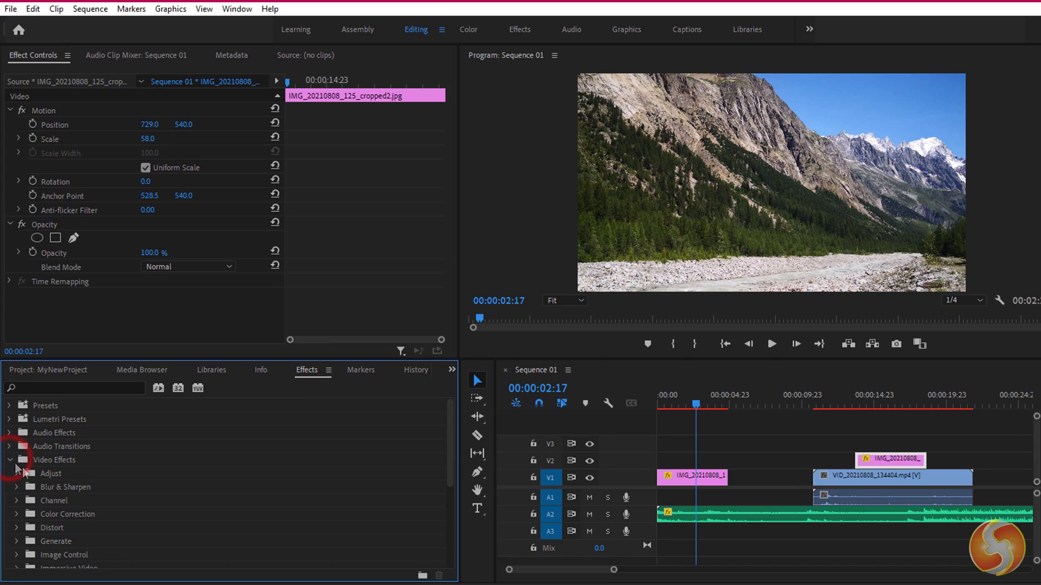
{"action": "scroll", "coordinate": [50, 464], "scroll_direction": "down", "scroll_amount": 3}
{"action": "left_click", "coordinate": [17, 473]}
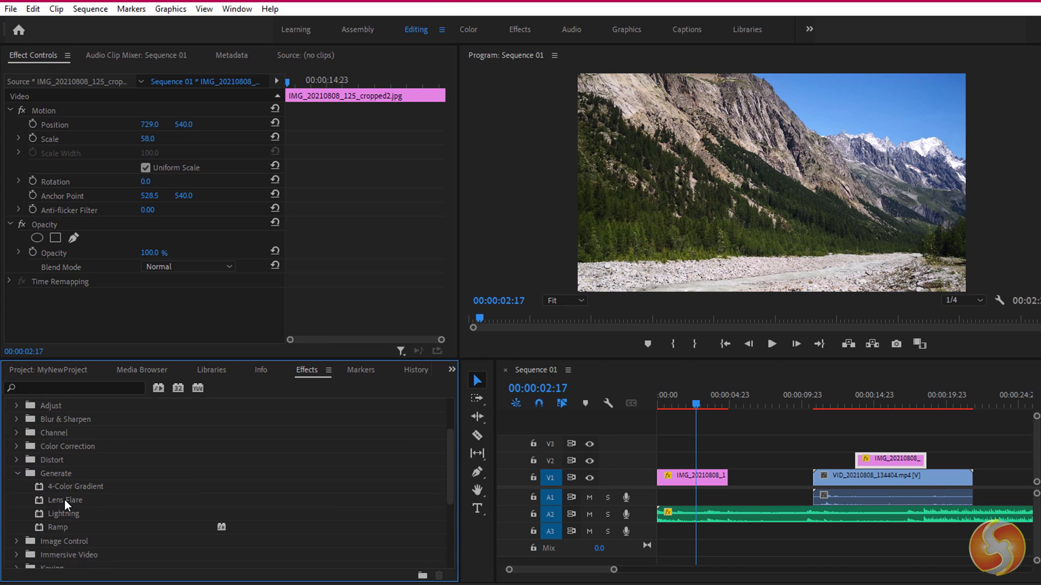
{"action": "left_click", "coordinate": [67, 502]}
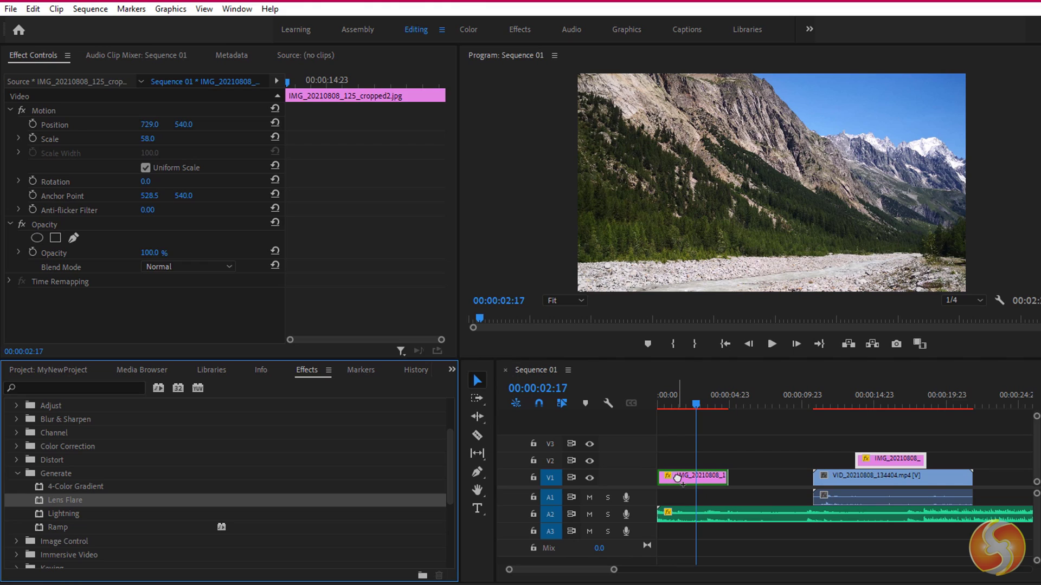
{"action": "left_click_drag", "start_coordinate": [677, 477], "coordinate": [678, 477]}
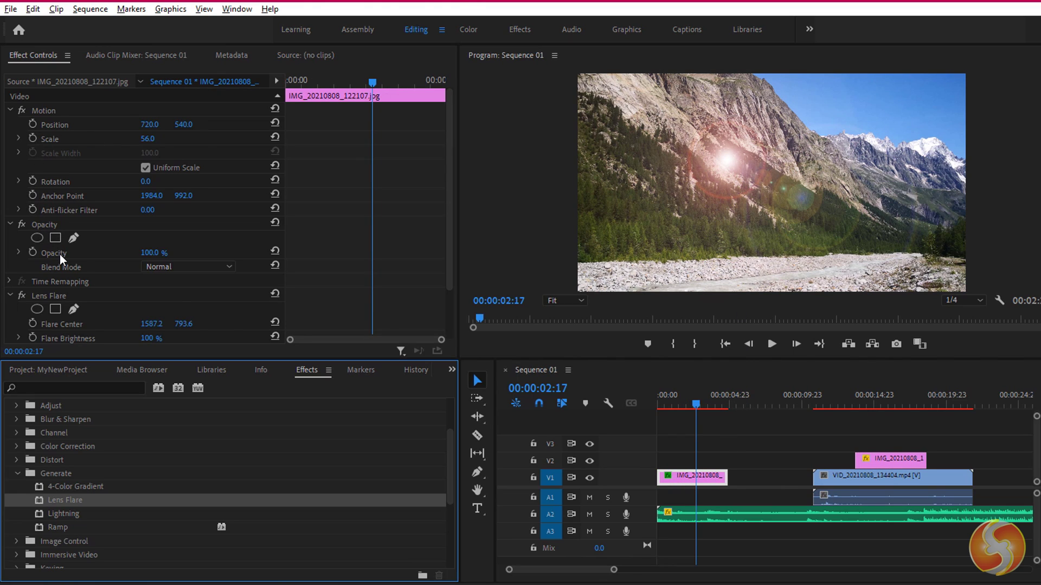
{"action": "scroll", "coordinate": [60, 255], "scroll_direction": "down", "scroll_amount": 3}
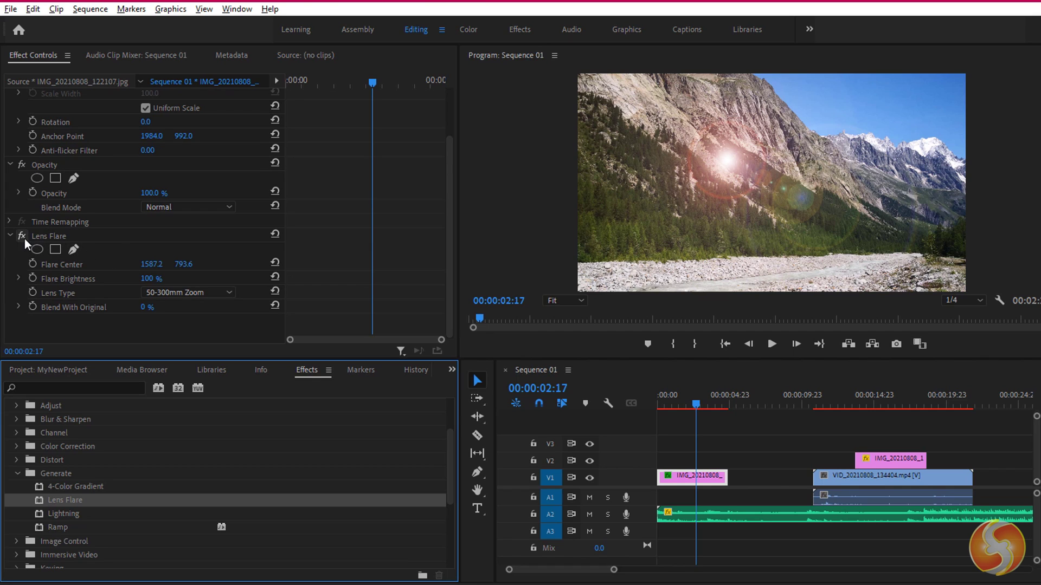
Step: Toggle the flare, move its centre top-right, raise brightness, then clear the effect
{"action": "left_click", "coordinate": [22, 236]}
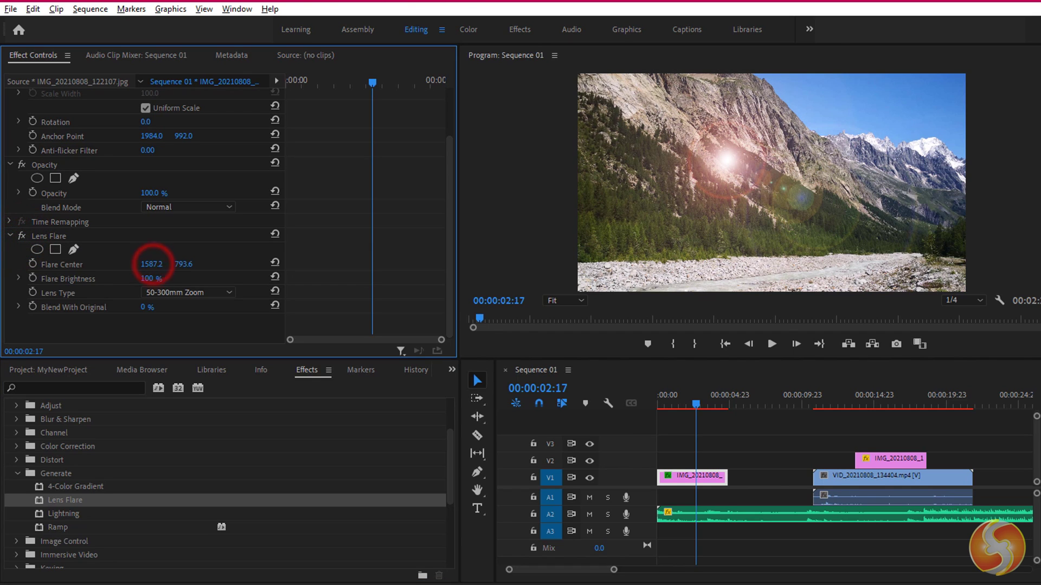
{"action": "left_click_drag", "start_coordinate": [153, 263], "coordinate": [325, 264]}
{"action": "mouse_move", "coordinate": [182, 264]}
{"action": "left_mouse_down"}
{"action": "mouse_move", "coordinate": [98, 264]}
{"action": "mouse_move", "coordinate": [187, 278]}
{"action": "left_mouse_up"}
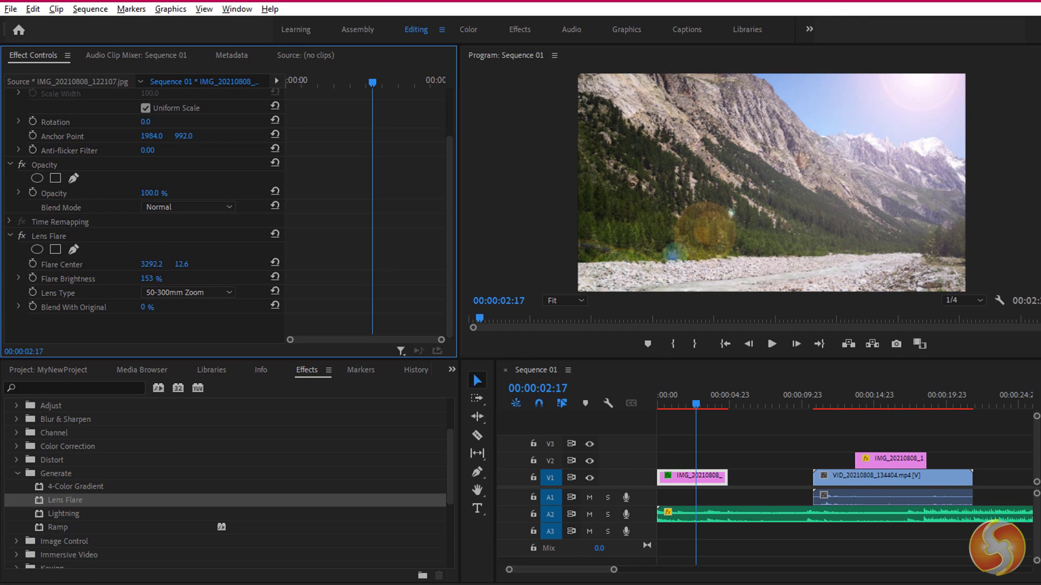
{"action": "right_click", "coordinate": [106, 236]}
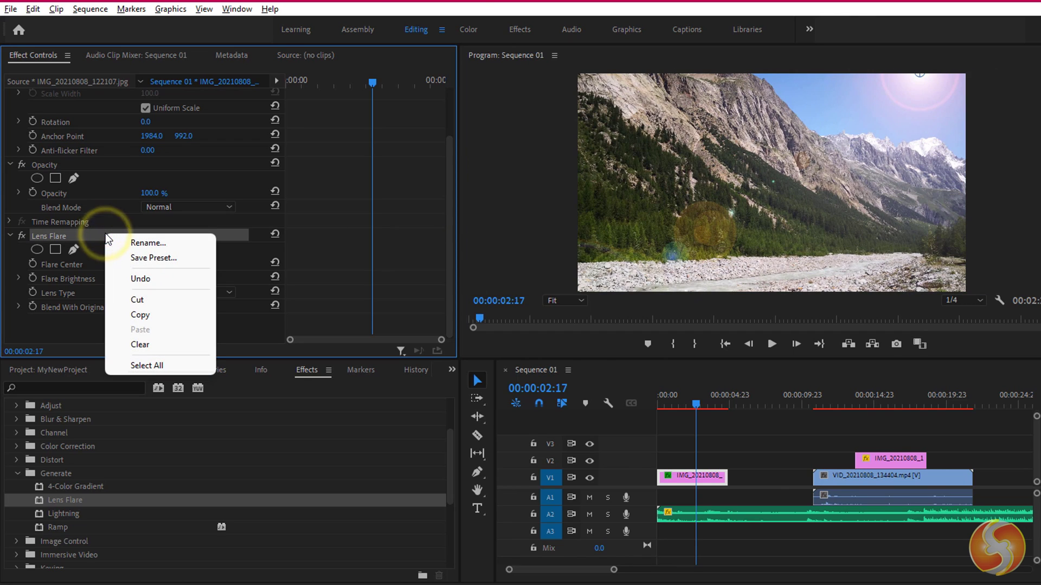
{"action": "left_click", "coordinate": [154, 345]}
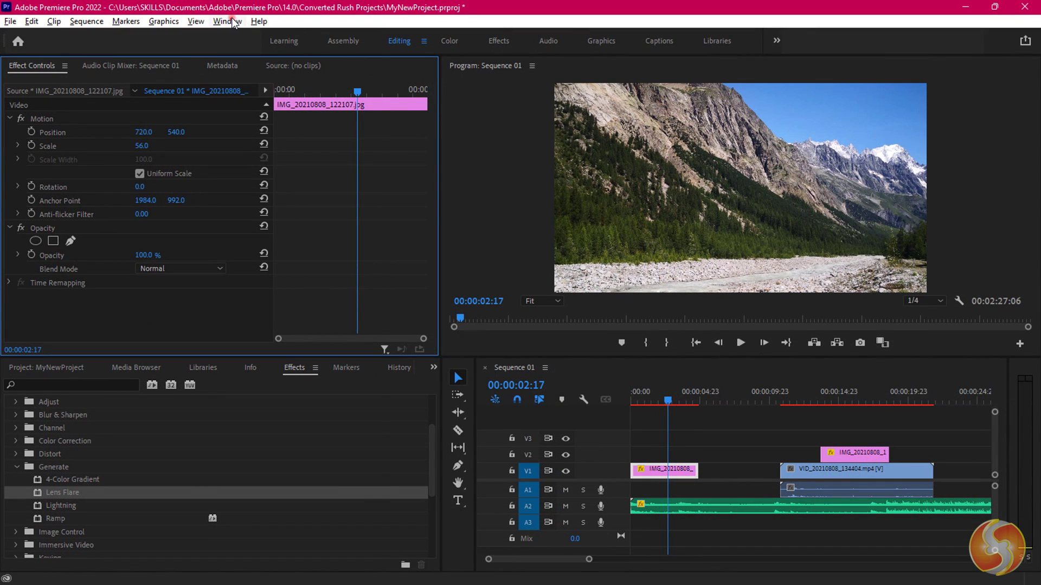
{"action": "left_click", "coordinate": [228, 21]}
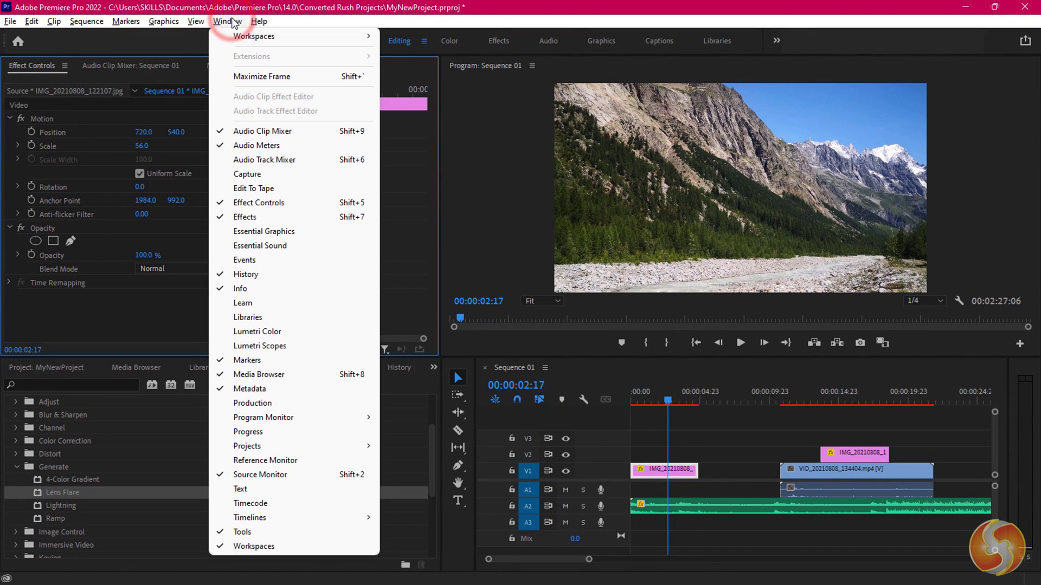
Step: Cool the temperature, raise the exposure and adjust the tone sliders in Lumetri Color
{"action": "left_click", "coordinate": [293, 331]}
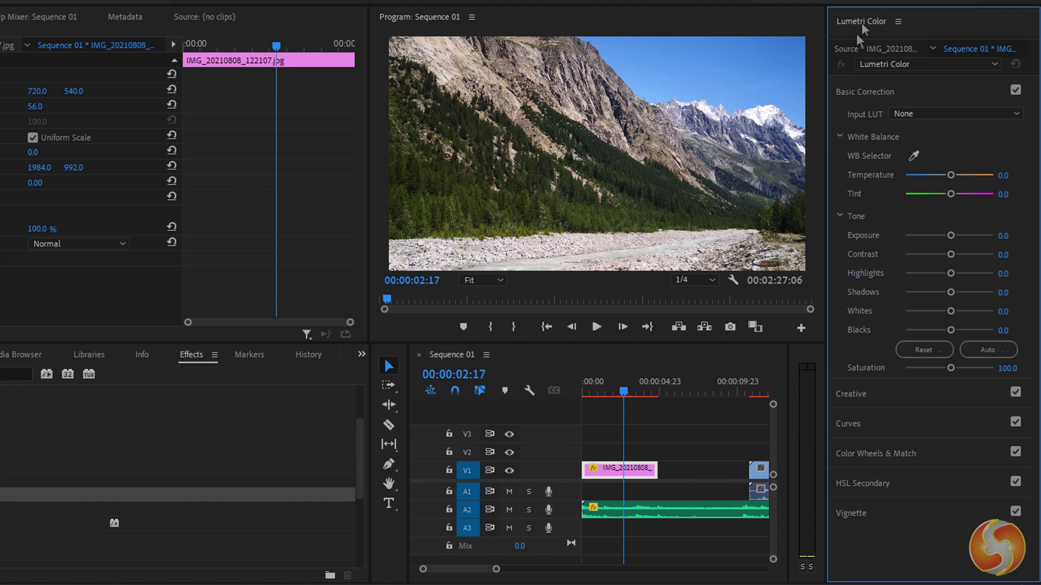
{"action": "left_click_drag", "start_coordinate": [951, 175], "coordinate": [942, 177]}
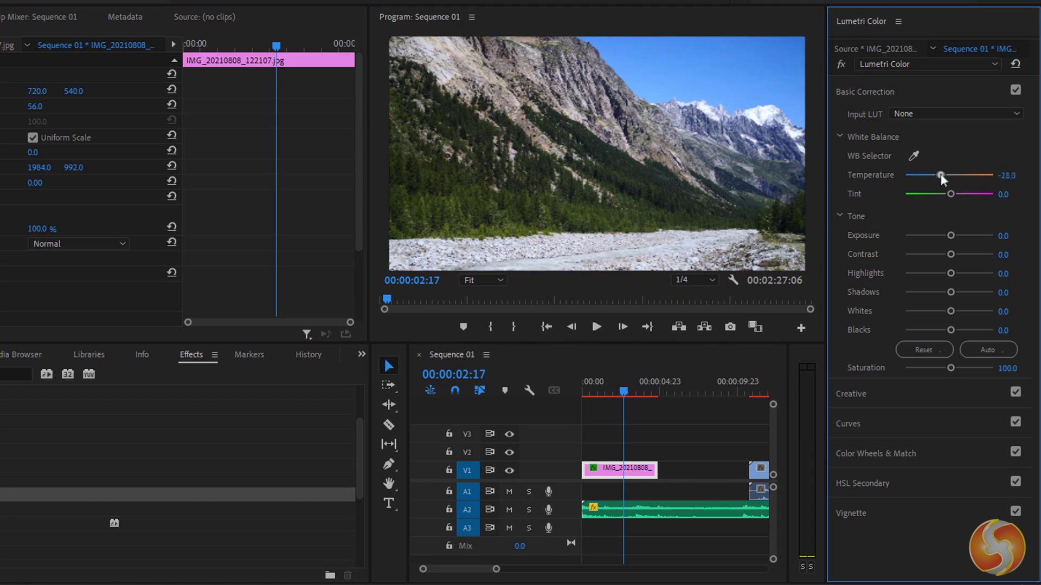
{"action": "mouse_move", "coordinate": [950, 234]}
{"action": "left_mouse_down"}
{"action": "mouse_move", "coordinate": [948, 292]}
{"action": "mouse_move", "coordinate": [966, 310]}
{"action": "mouse_move", "coordinate": [929, 329]}
{"action": "left_mouse_up"}
{"action": "left_click_drag", "start_coordinate": [950, 368], "coordinate": [971, 370]}
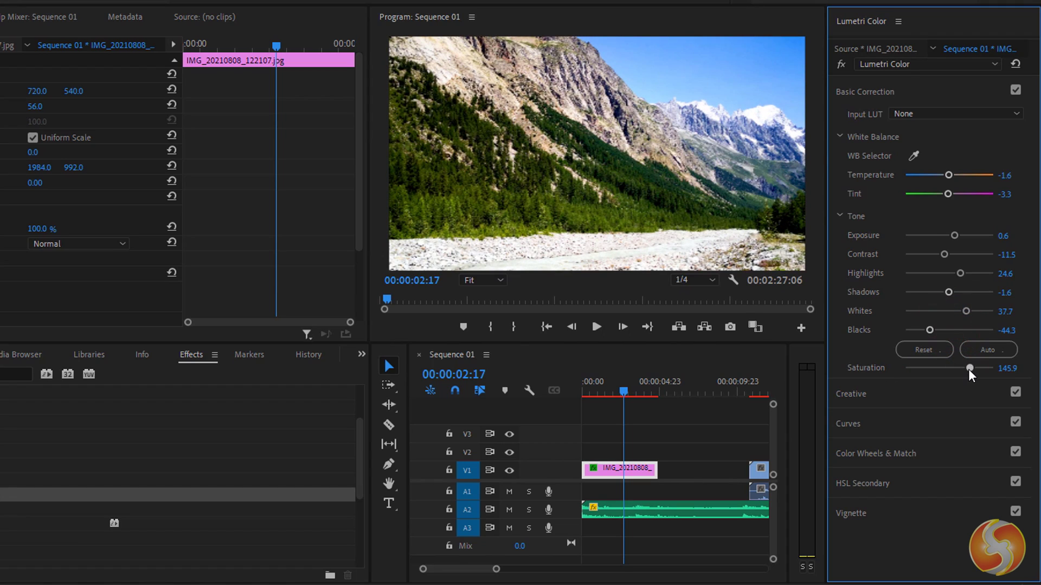
Step: Expand Lumetri's Creative, Curves and RGB Curves sections for the mountain photo
{"action": "left_click", "coordinate": [851, 394]}
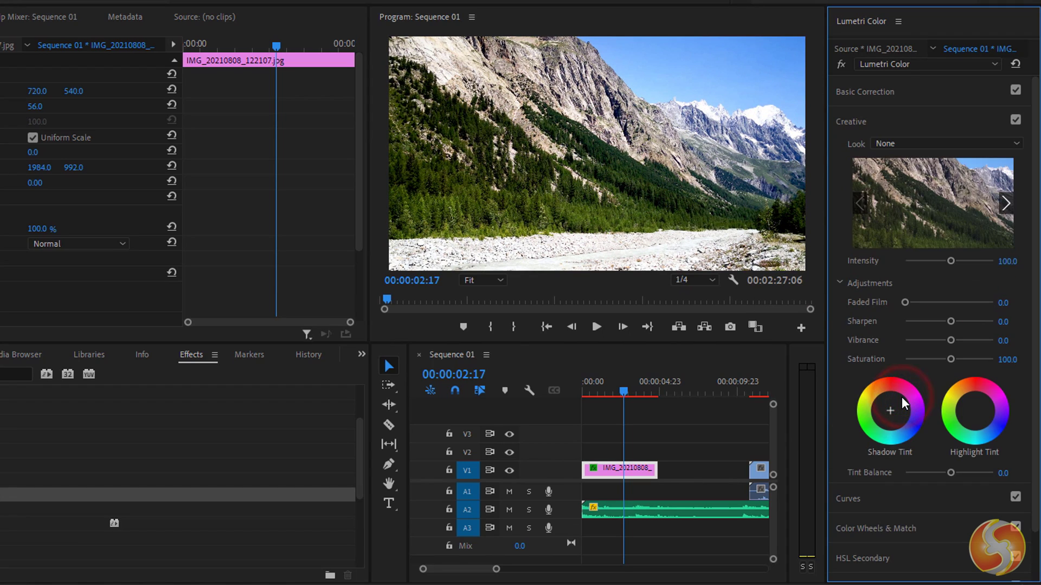
{"action": "left_click", "coordinate": [848, 499]}
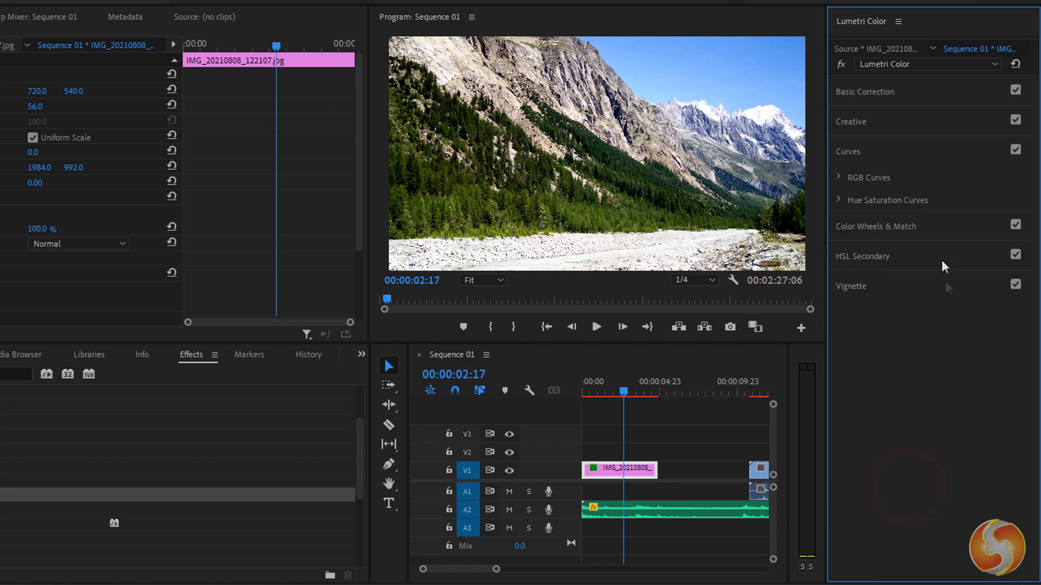
{"action": "left_click", "coordinate": [840, 177]}
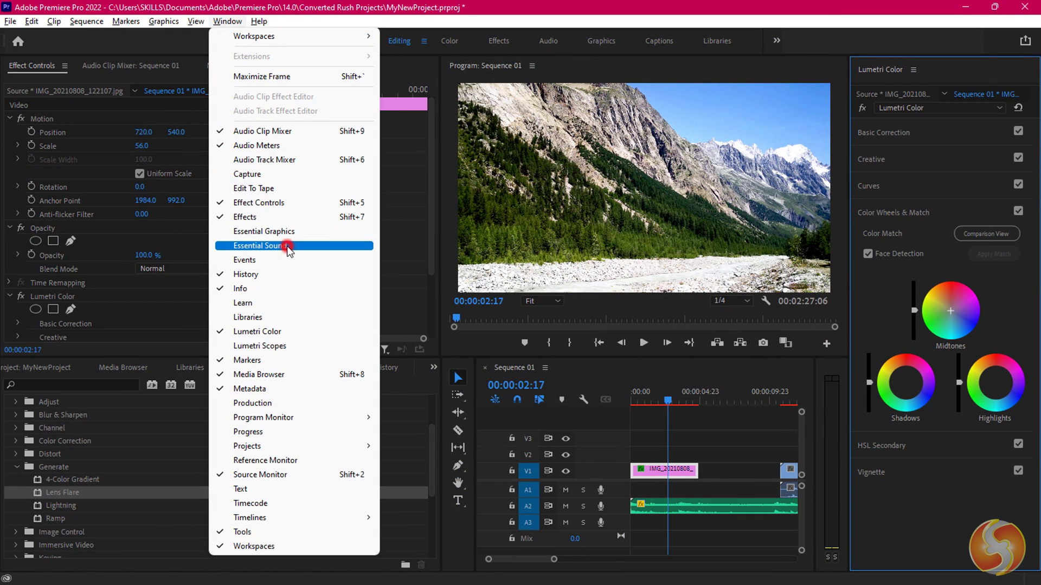
Step: Tag Soundtrack.wav as Music in Essential Sound, then change it to SFX
{"action": "left_click", "coordinate": [287, 246]}
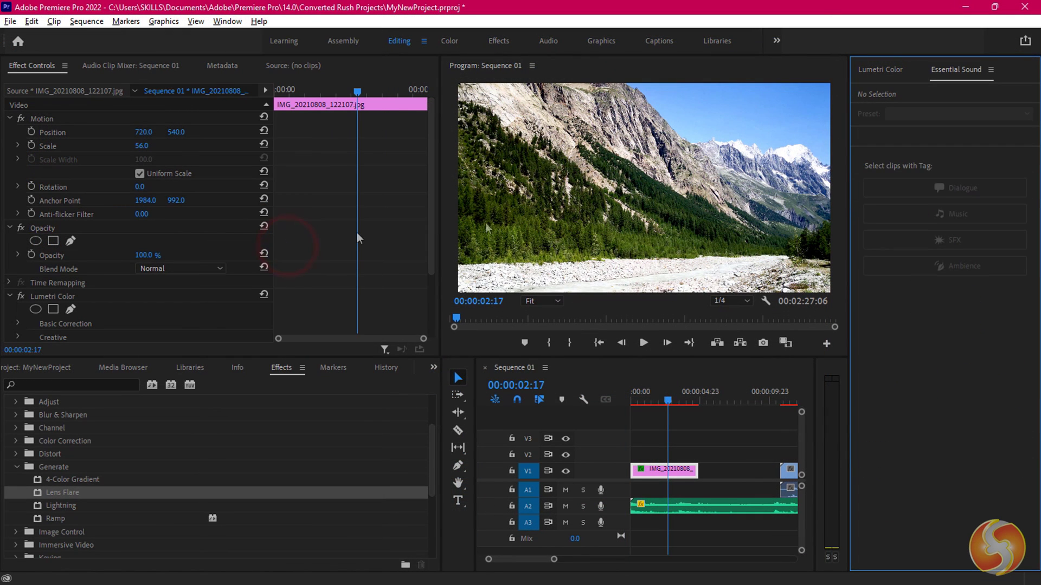
{"action": "left_click", "coordinate": [681, 516]}
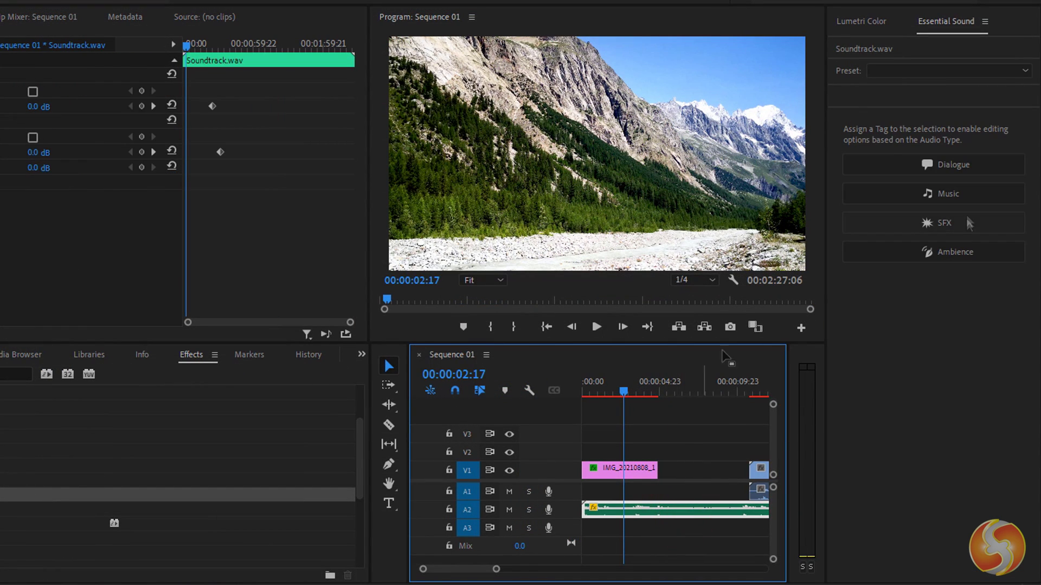
{"action": "left_click", "coordinate": [949, 194]}
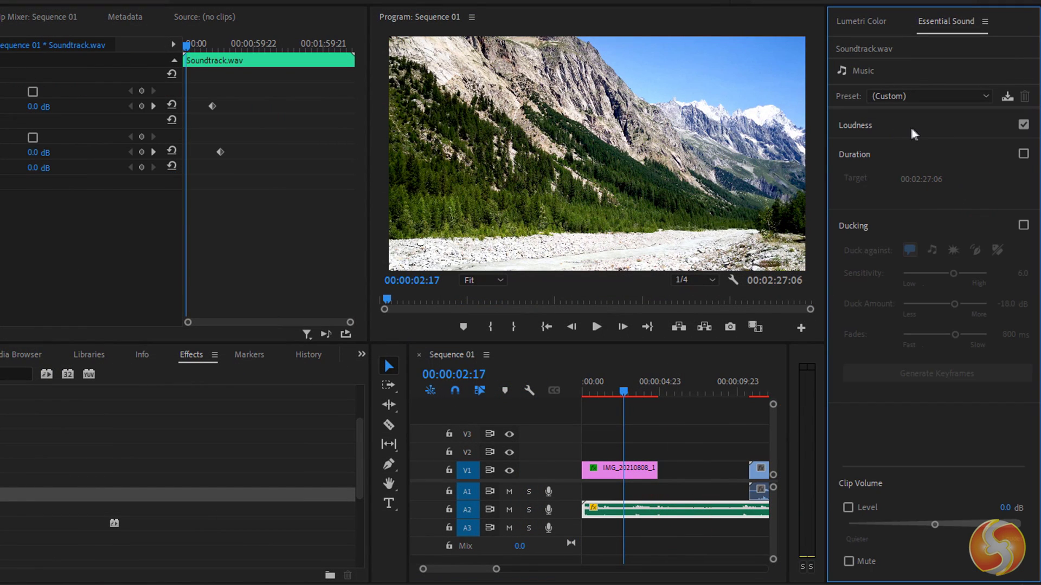
{"action": "left_click", "coordinate": [960, 225]}
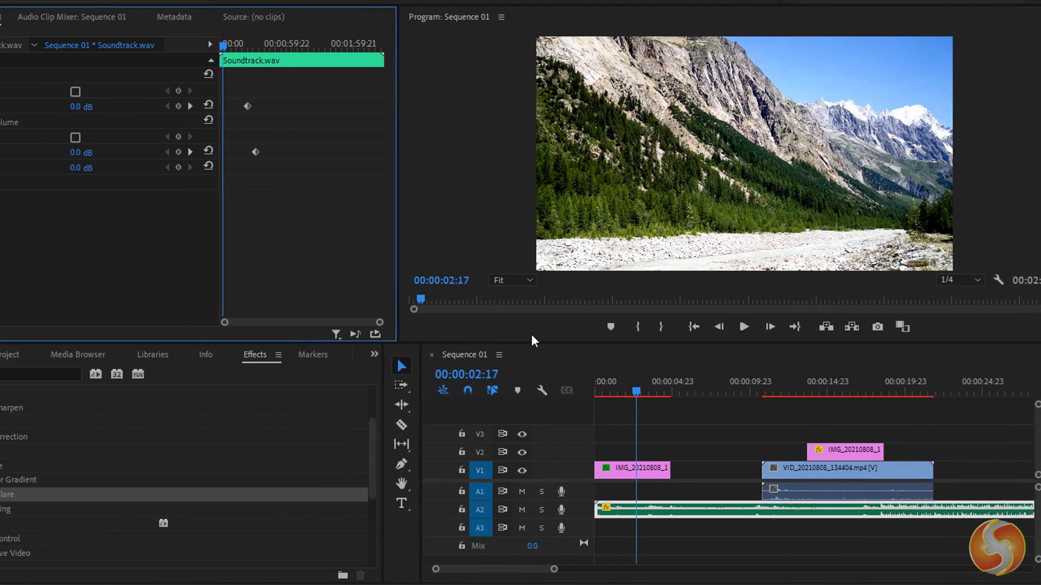
{"action": "scroll", "coordinate": [16, 501], "scroll_direction": "down", "scroll_amount": 5}
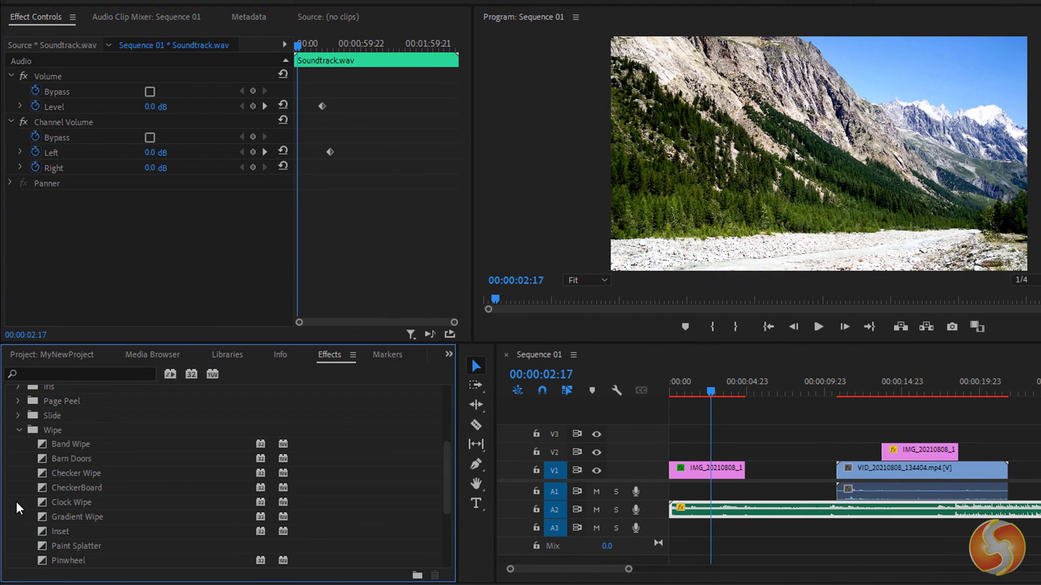
{"action": "scroll", "coordinate": [16, 502], "scroll_direction": "down", "scroll_amount": 2}
{"action": "scroll", "coordinate": [115, 471], "scroll_direction": "down", "scroll_amount": 2}
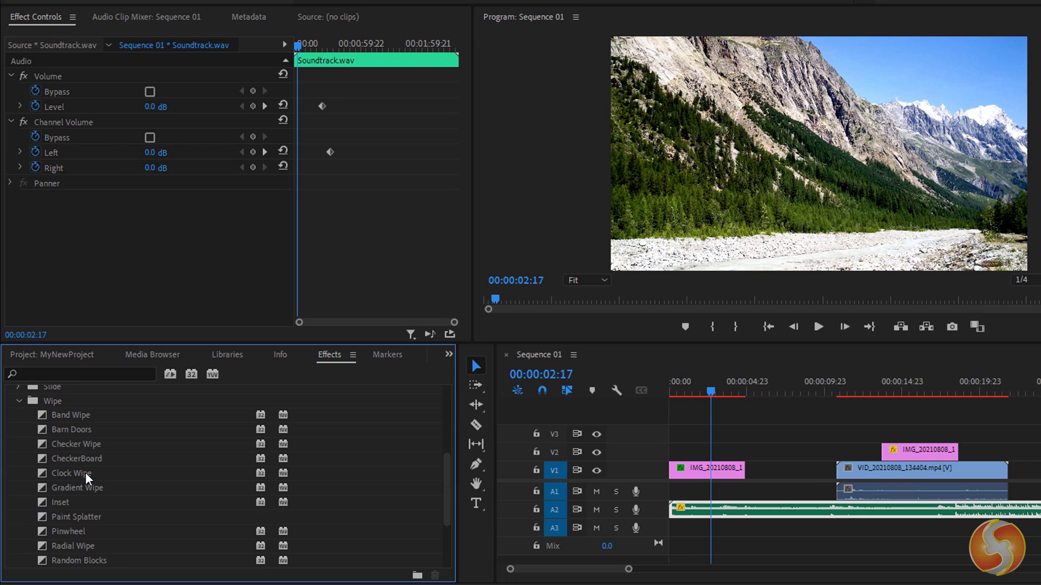
Step: Add a Clock Wipe transition at the river clip's start and preview it
{"action": "left_click_drag", "start_coordinate": [80, 476], "coordinate": [284, 484]}
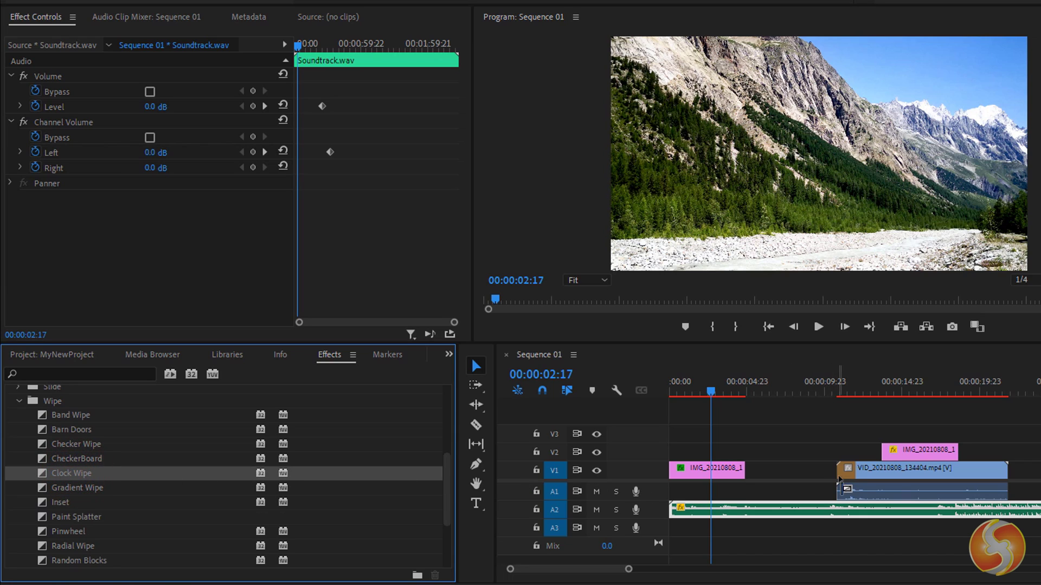
{"action": "left_click_drag", "start_coordinate": [848, 484], "coordinate": [848, 484]}
{"action": "left_click", "coordinate": [829, 395]}
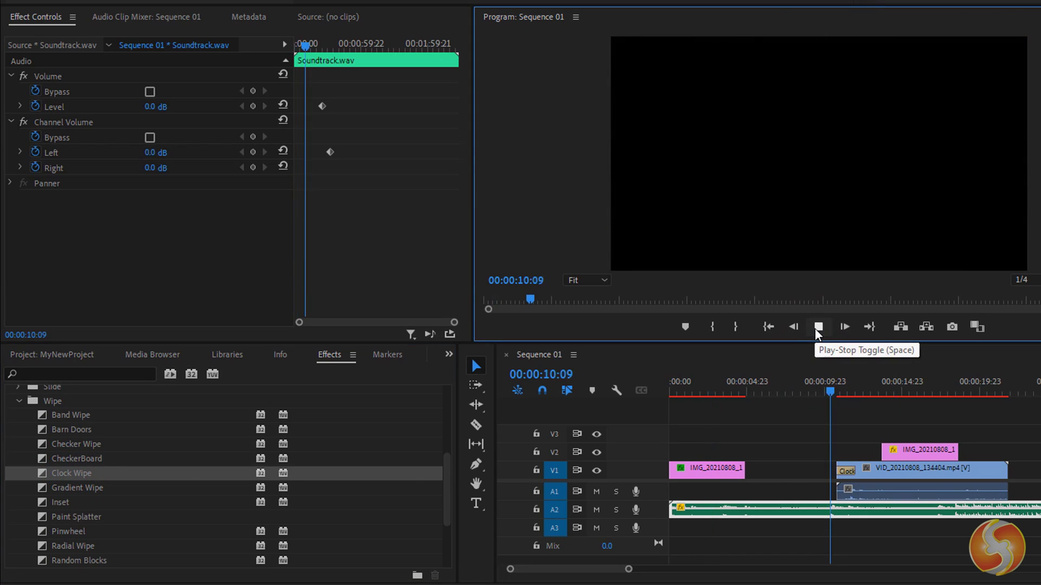
{"action": "left_click", "coordinate": [818, 326]}
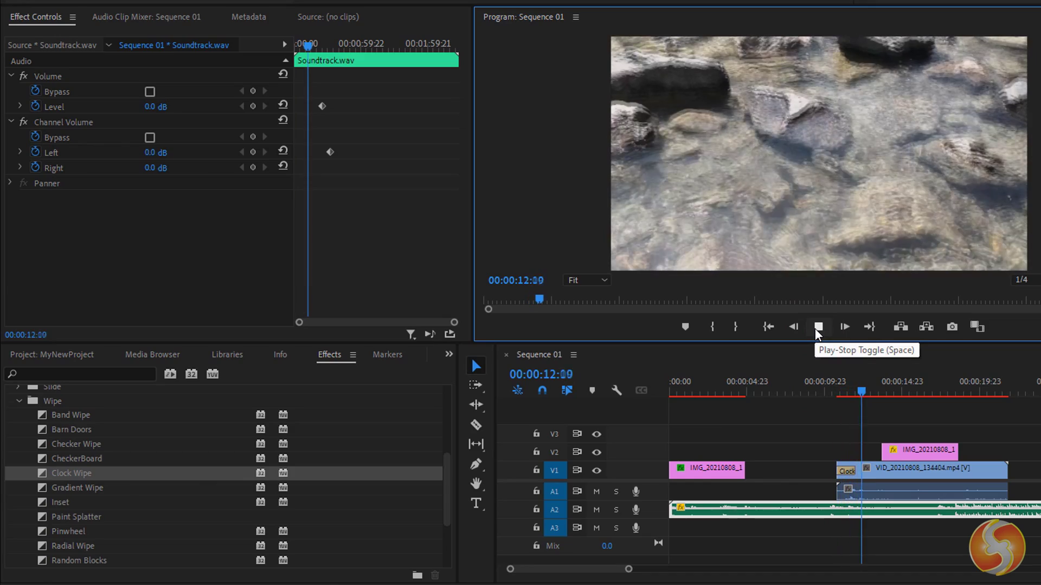
{"action": "left_click", "coordinate": [818, 326]}
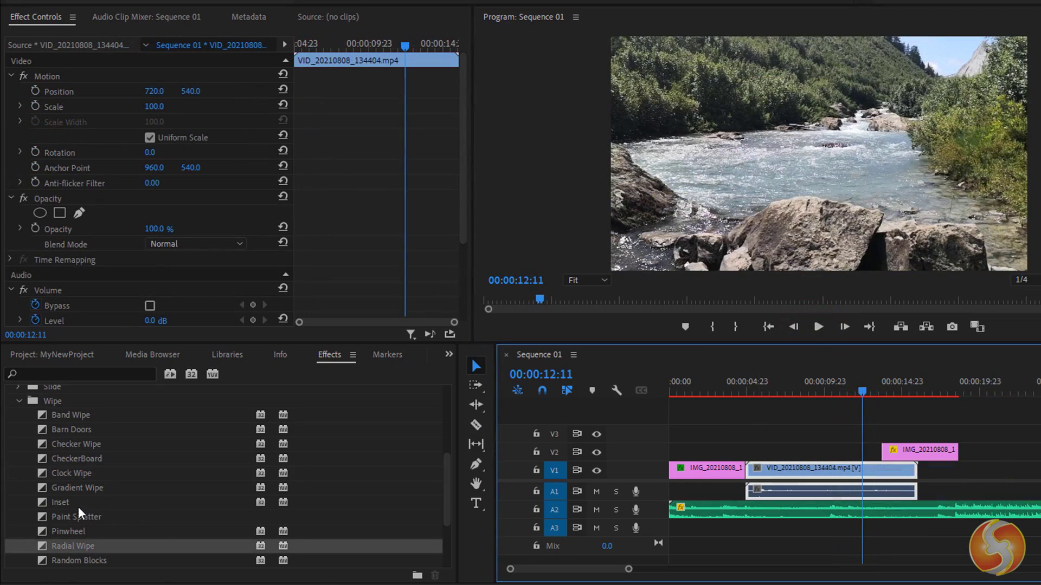
Step: Replace the Clock Wipe with an Inset transition and preview it
{"action": "left_click", "coordinate": [61, 503]}
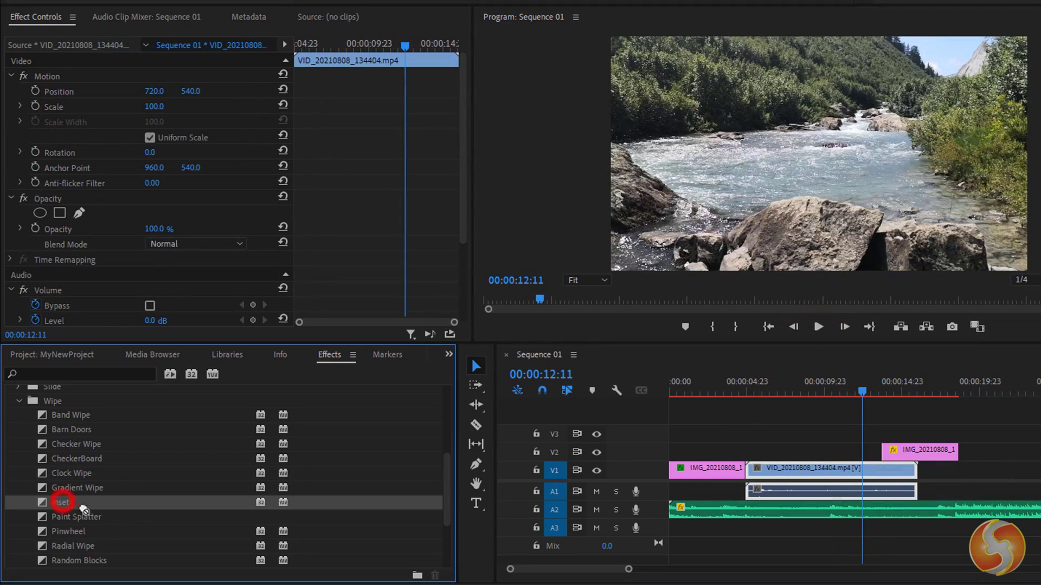
{"action": "left_click_drag", "start_coordinate": [741, 476], "coordinate": [740, 475]}
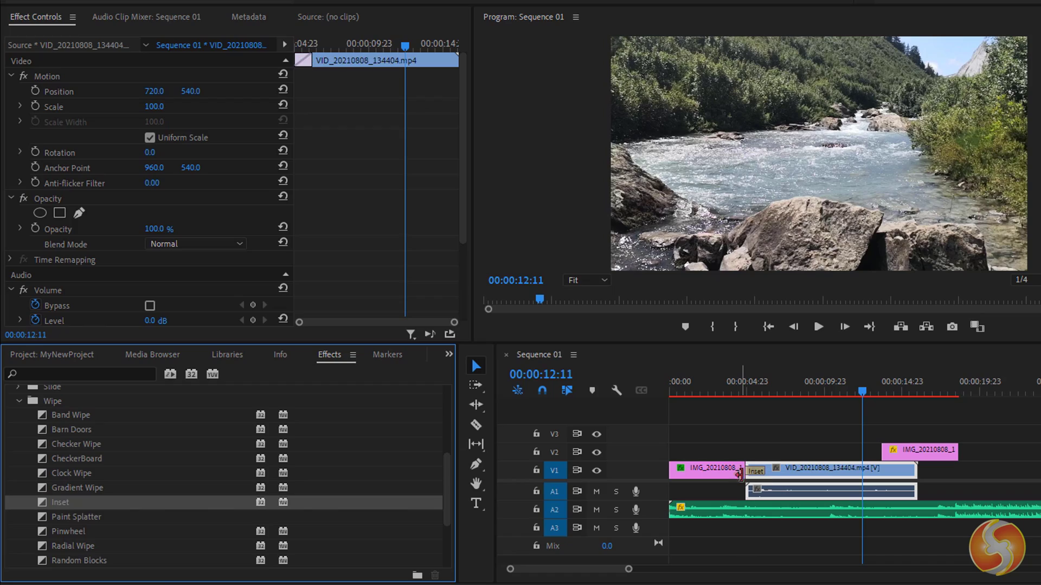
{"action": "left_click", "coordinate": [748, 381]}
{"action": "key", "text": "space"}
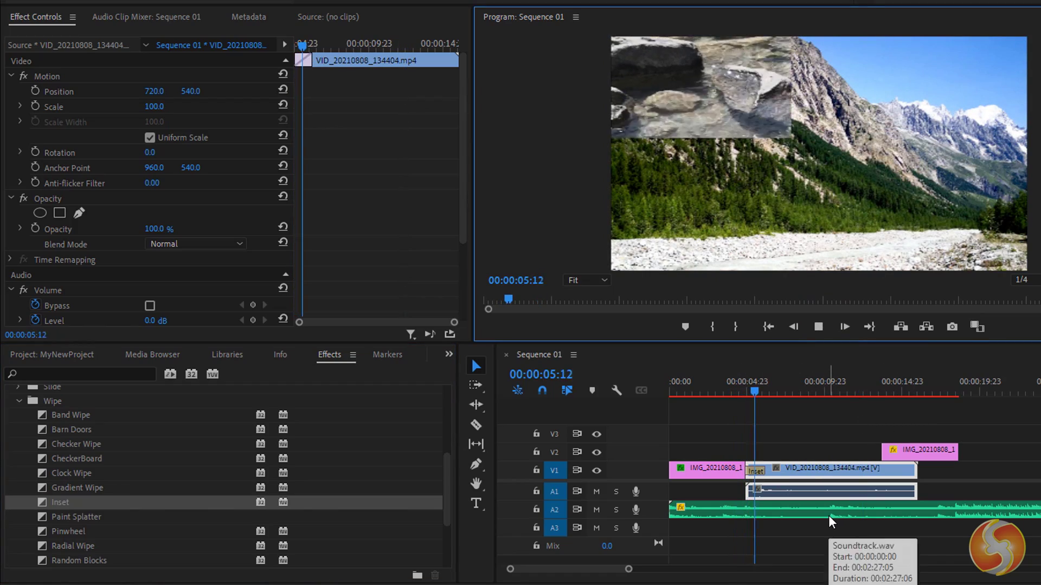
{"action": "left_click", "coordinate": [818, 326]}
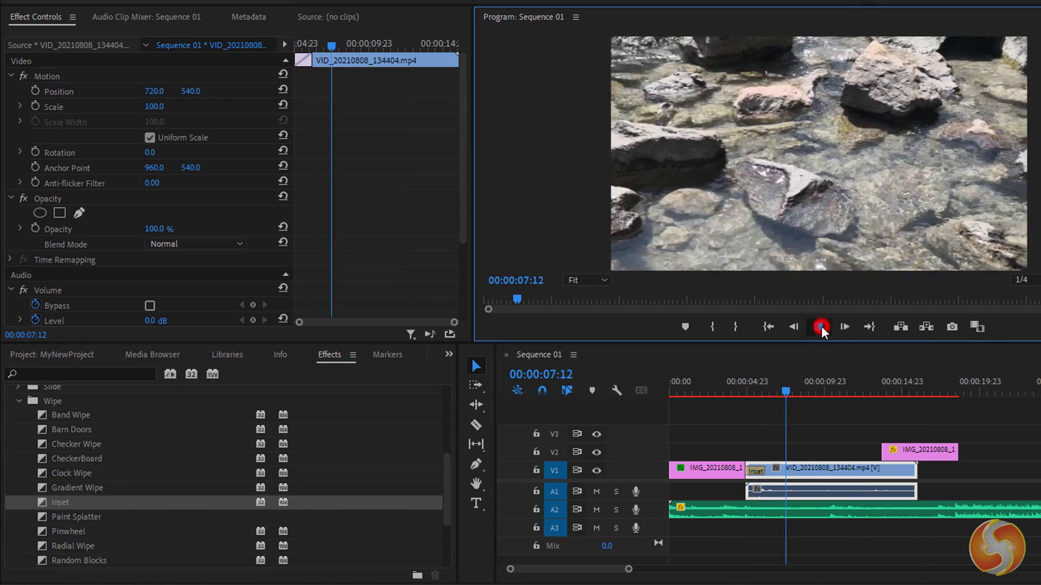
Step: Lengthen the Inset transition to 02:16 and preview it
{"action": "left_click", "coordinate": [755, 471]}
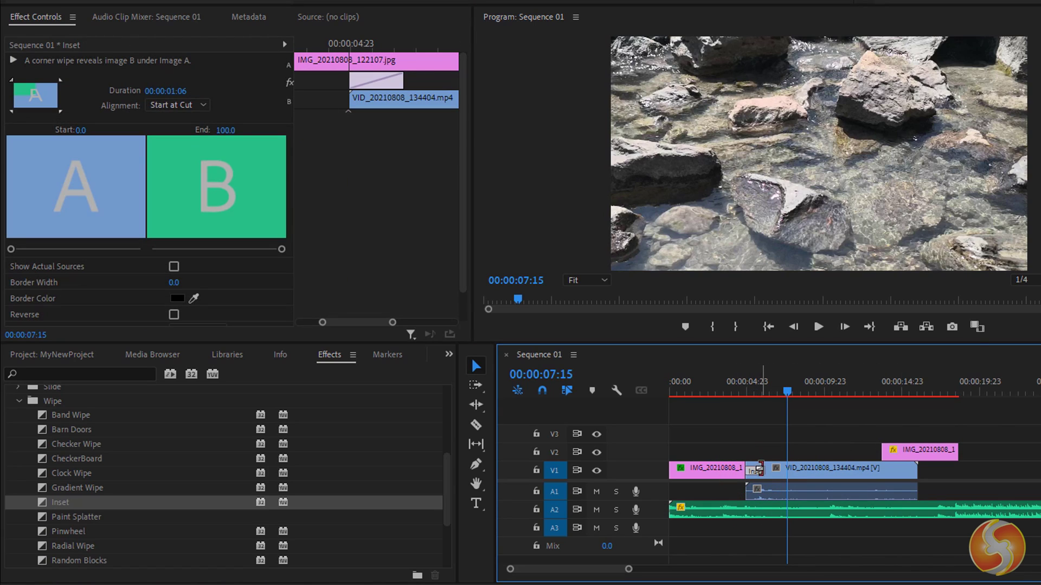
{"action": "left_click_drag", "start_coordinate": [763, 472], "coordinate": [790, 472]}
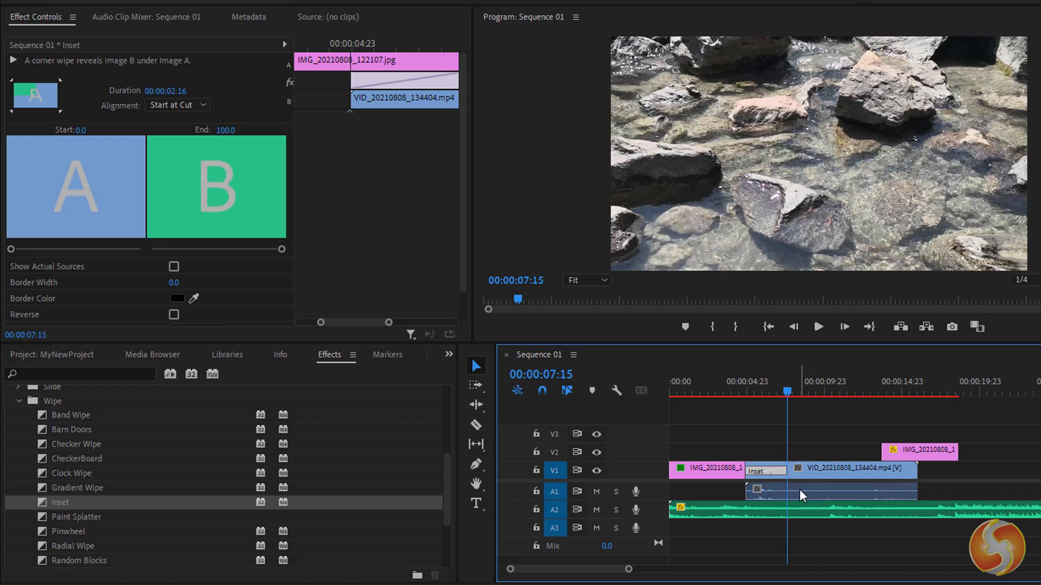
{"action": "left_click", "coordinate": [749, 381]}
{"action": "key", "text": "space"}
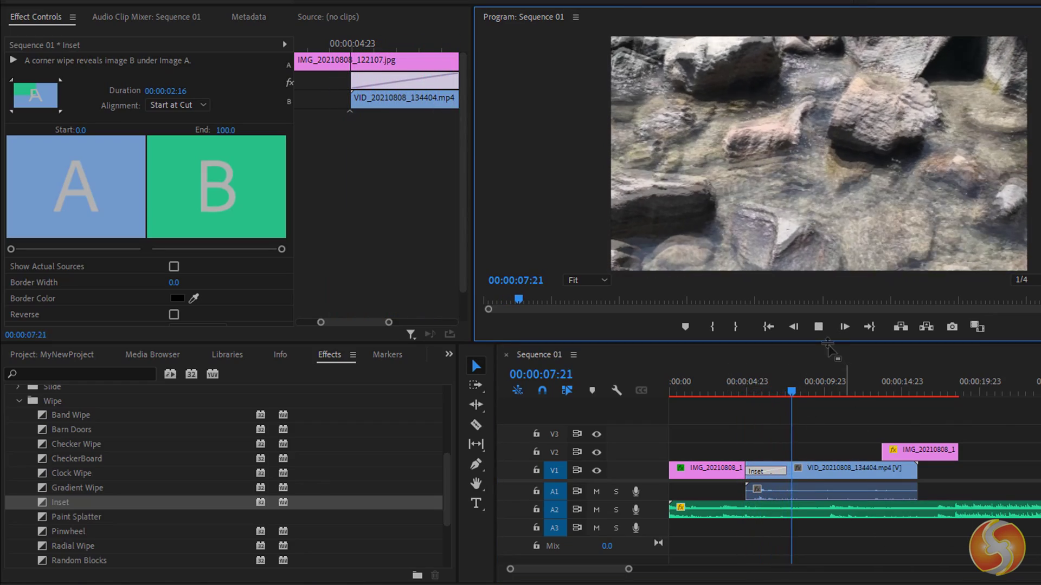
{"action": "left_click", "coordinate": [820, 327]}
Step: Center the Inset transition on the cut
{"action": "left_click", "coordinate": [786, 470]}
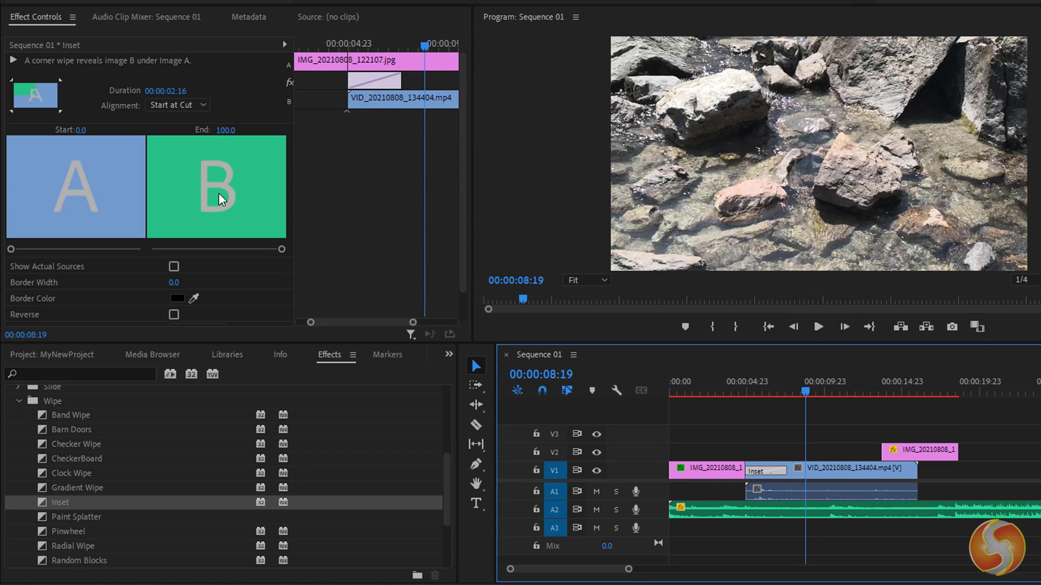
{"action": "left_click", "coordinate": [180, 106]}
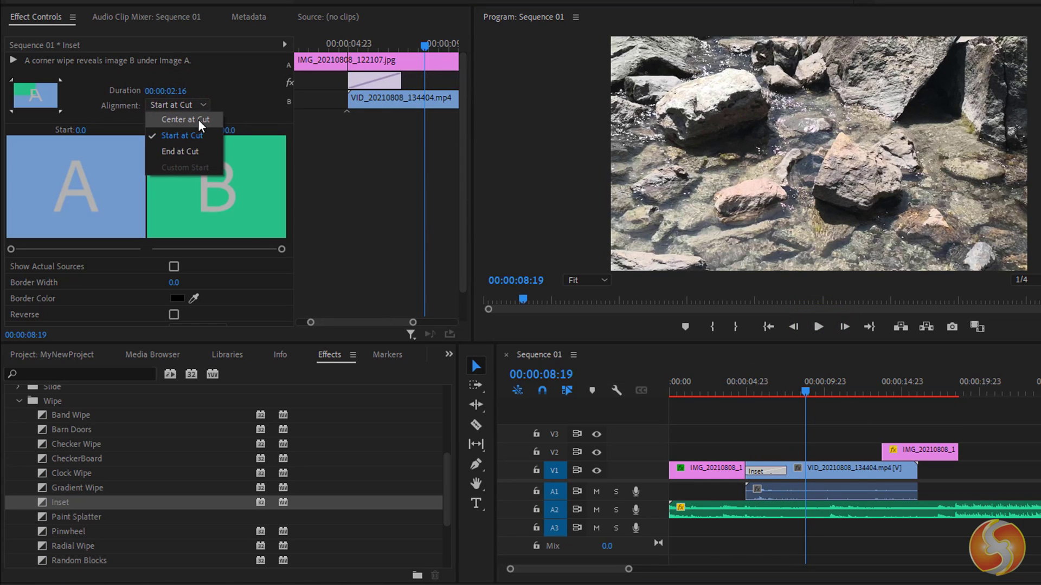
{"action": "left_click", "coordinate": [187, 119]}
{"action": "scroll", "coordinate": [203, 124], "scroll_direction": "down", "scroll_amount": 2}
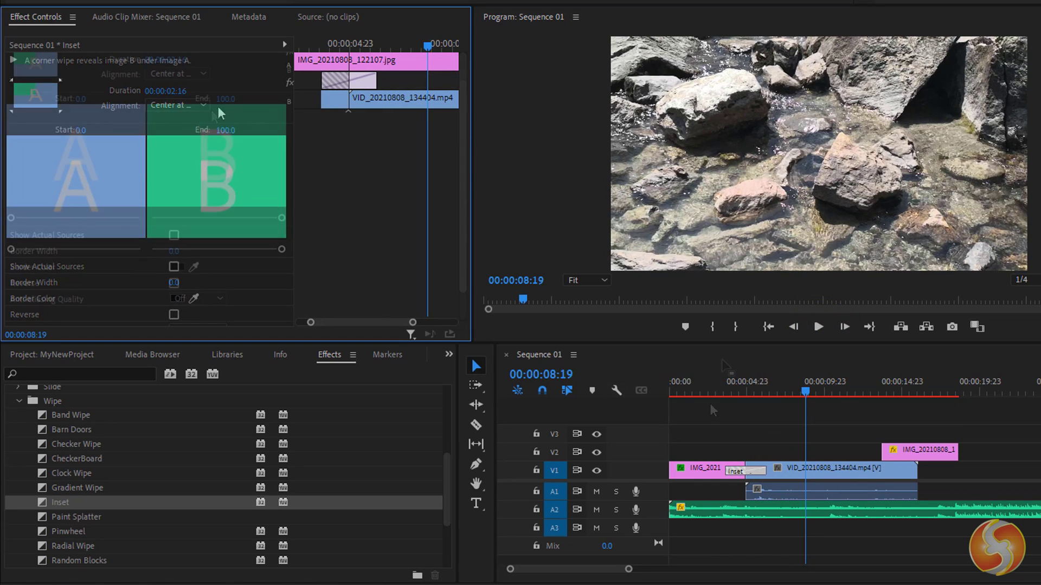
Step: Clear the Inset transition from the V1 cut
{"action": "left_click", "coordinate": [748, 472]}
{"action": "right_click", "coordinate": [756, 474]}
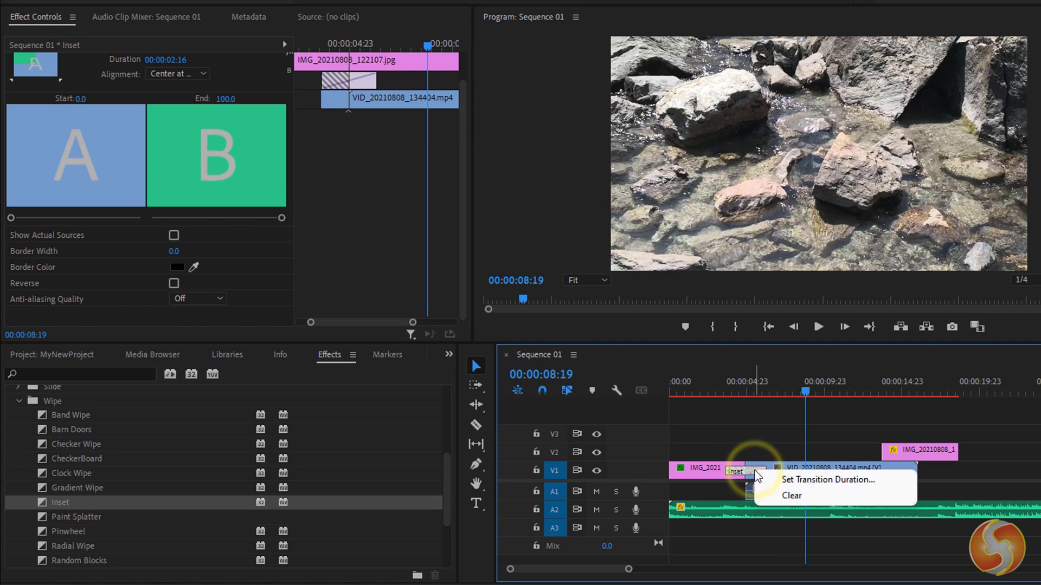
{"action": "left_click", "coordinate": [786, 497]}
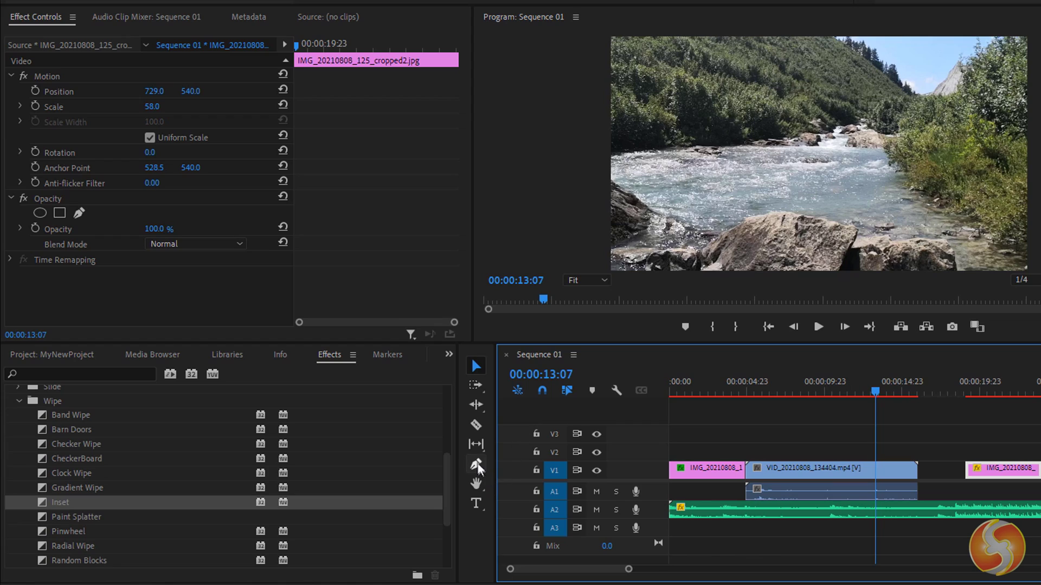
{"action": "left_click", "coordinate": [477, 463]}
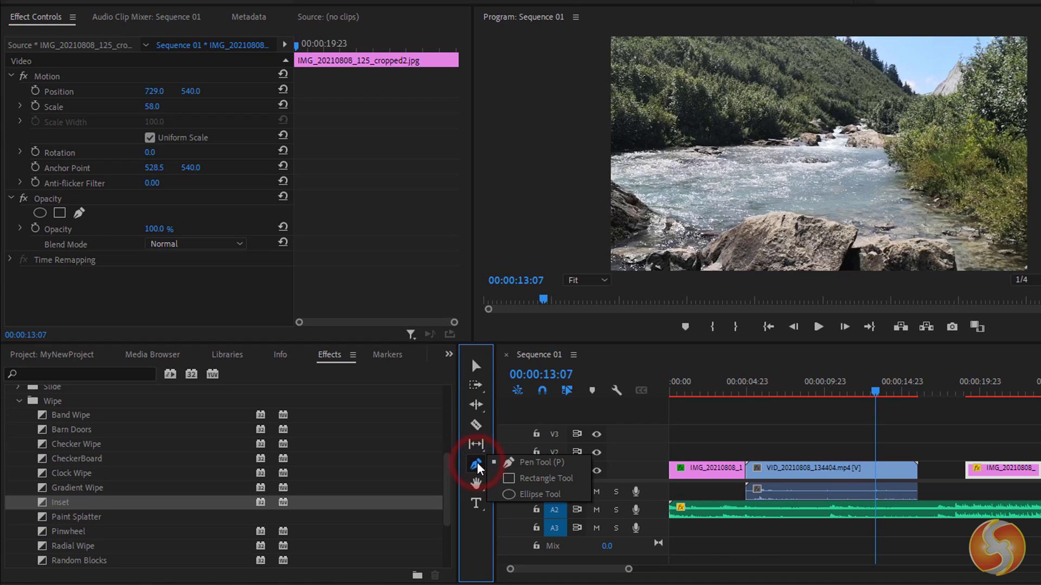
{"action": "left_click", "coordinate": [536, 479]}
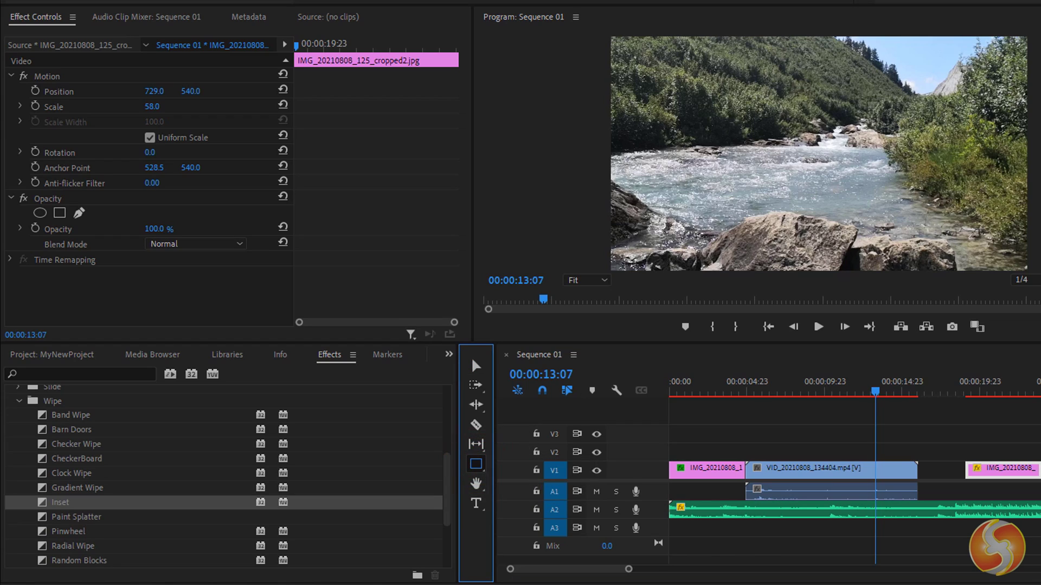
{"action": "mouse_move", "coordinate": [687, 121]}
{"action": "left_mouse_down"}
{"action": "mouse_move", "coordinate": [761, 201]}
{"action": "mouse_move", "coordinate": [797, 208]}
{"action": "left_mouse_up"}
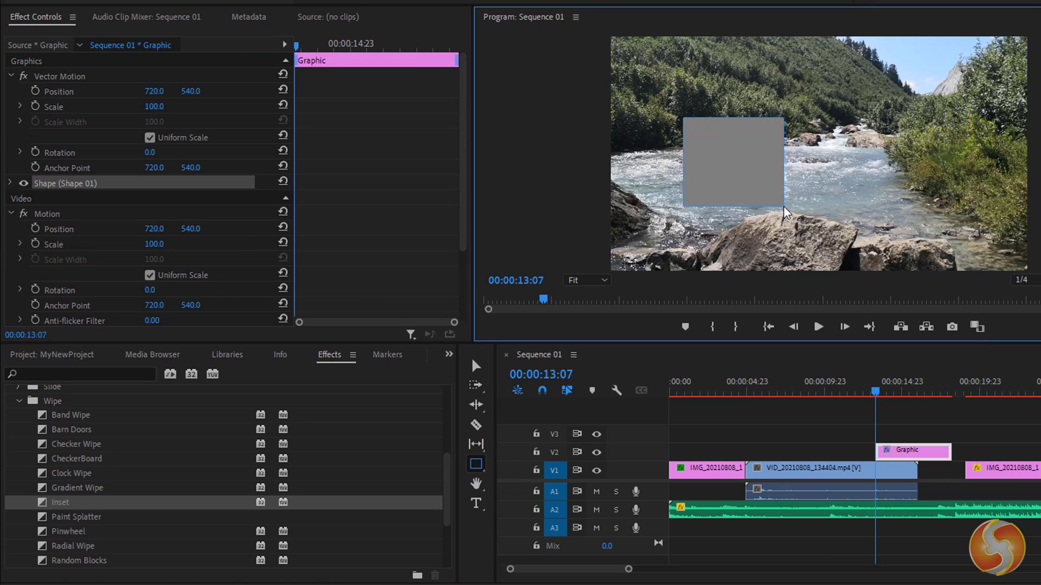
{"action": "left_click", "coordinate": [476, 464]}
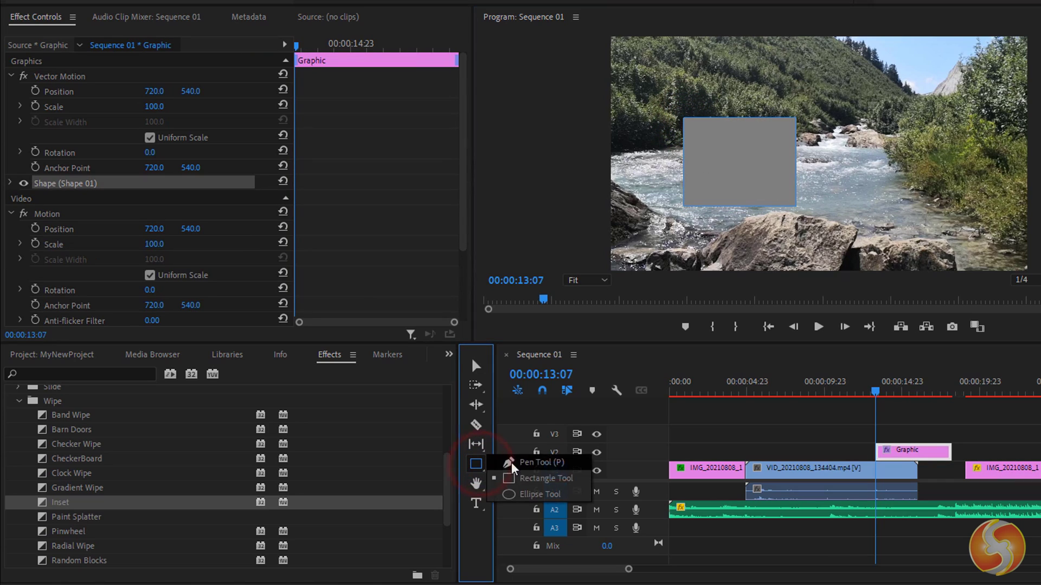
{"action": "left_click", "coordinate": [532, 493]}
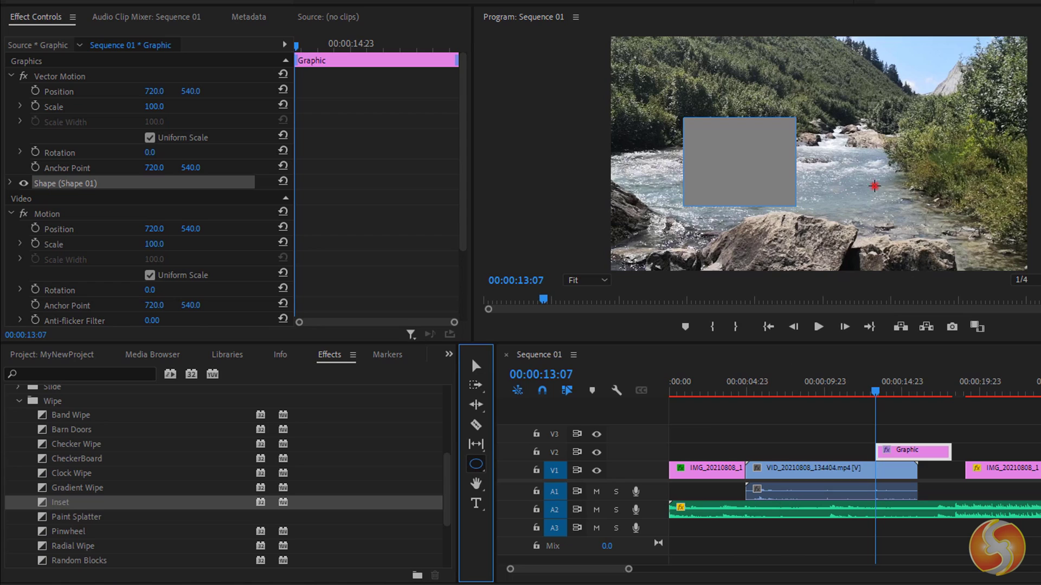
{"action": "left_click_drag", "start_coordinate": [877, 189], "coordinate": [1007, 85]}
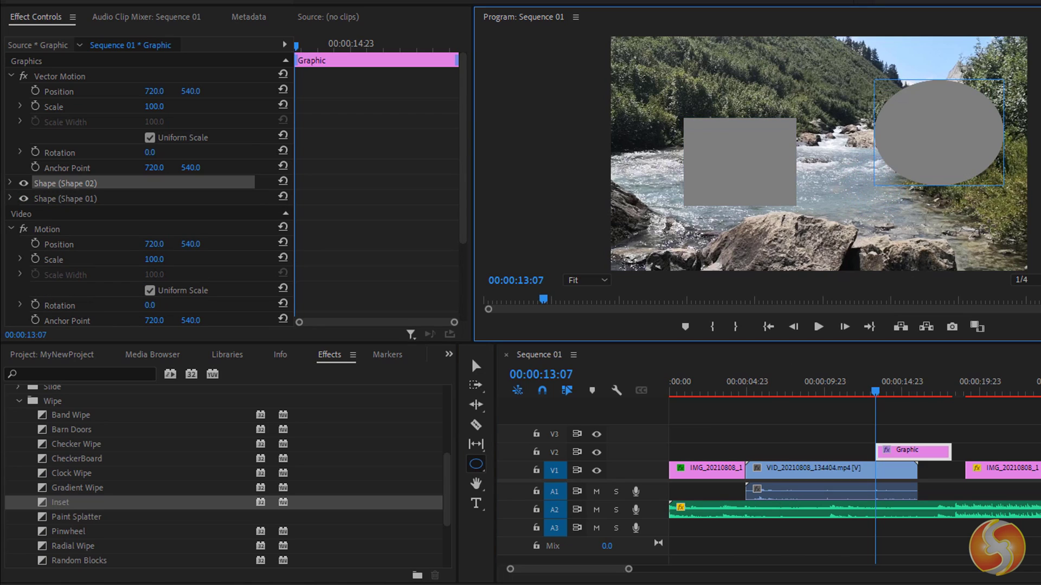
{"action": "key", "text": "Delete"}
Step: Draw a freeform shape with the Pen Tool, four corner points and curved top
{"action": "left_click", "coordinate": [477, 464]}
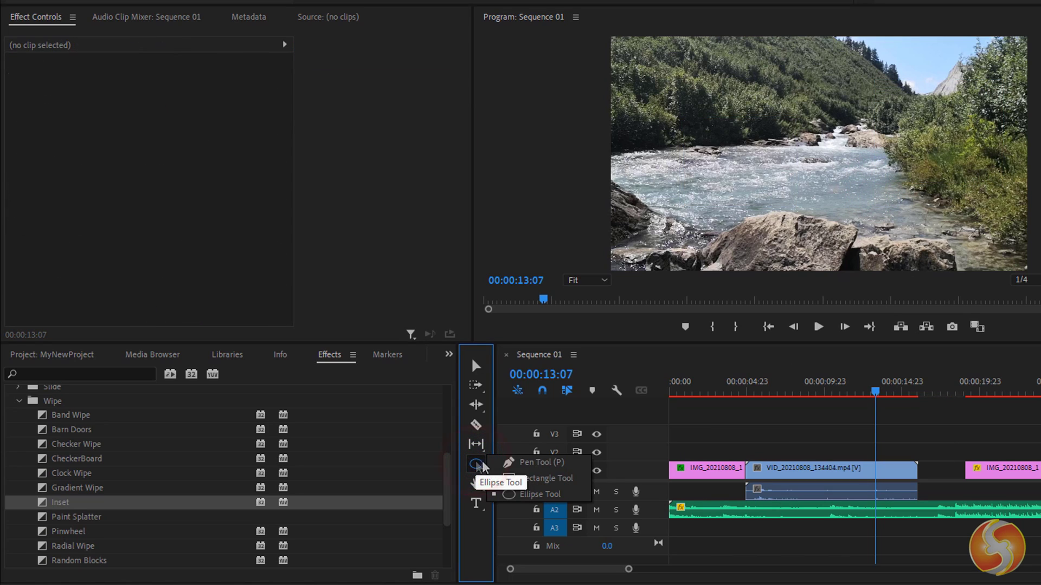
{"action": "left_click", "coordinate": [536, 462]}
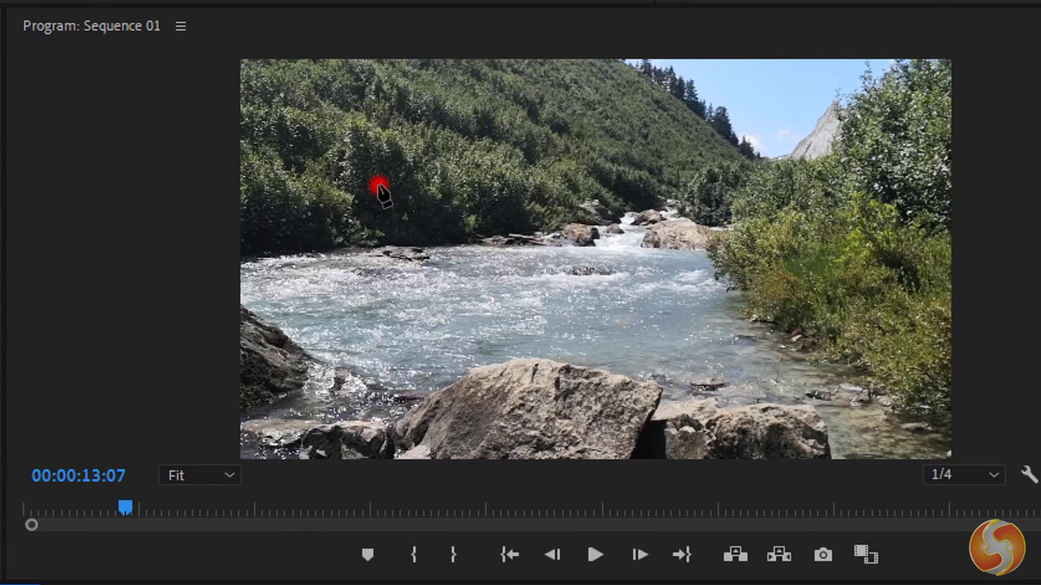
{"action": "left_click", "coordinate": [378, 186]}
{"action": "left_click", "coordinate": [373, 297]}
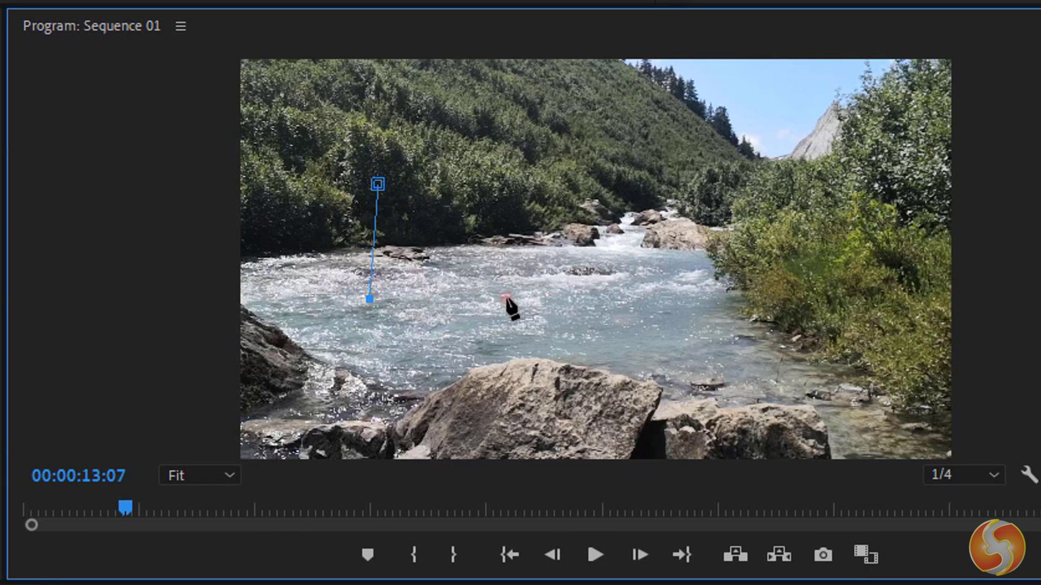
{"action": "left_click", "coordinate": [506, 297]}
{"action": "left_click", "coordinate": [578, 213]}
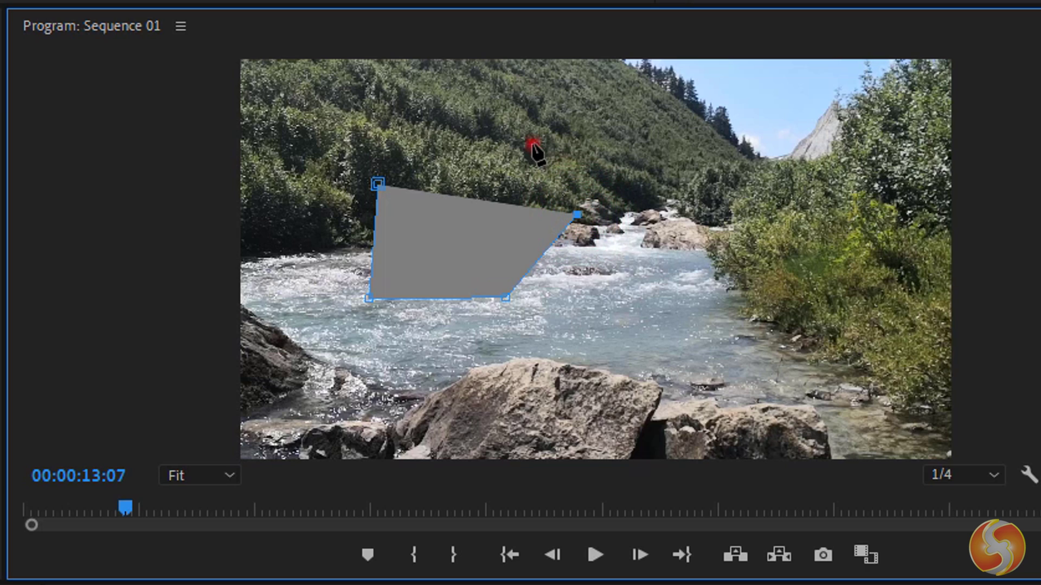
{"action": "left_click_drag", "start_coordinate": [530, 145], "coordinate": [445, 80]}
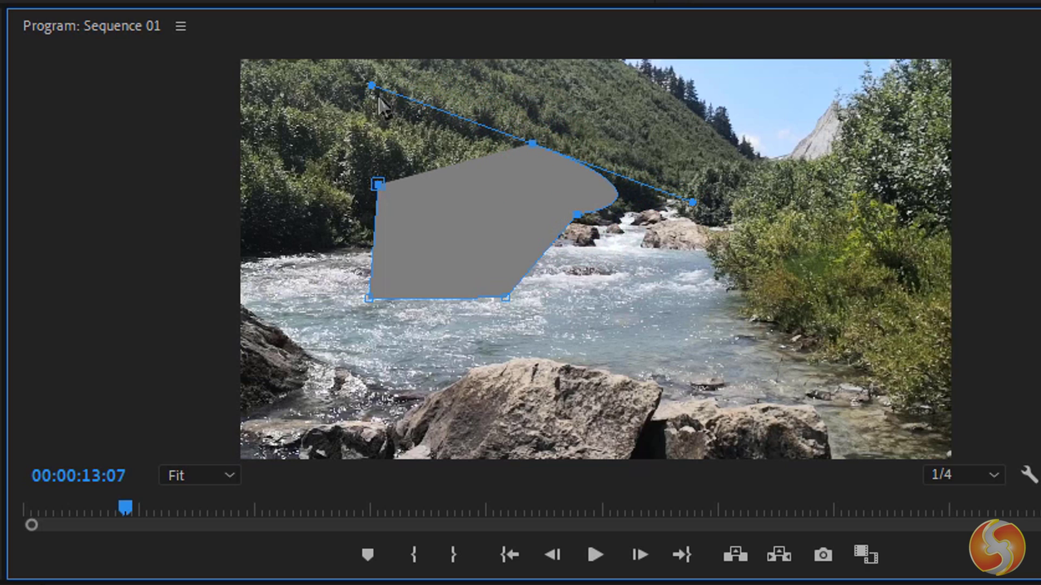
{"action": "mouse_move", "coordinate": [371, 87]}
{"action": "left_mouse_down"}
{"action": "mouse_move", "coordinate": [319, 130]}
{"action": "mouse_move", "coordinate": [337, 111]}
{"action": "left_mouse_up"}
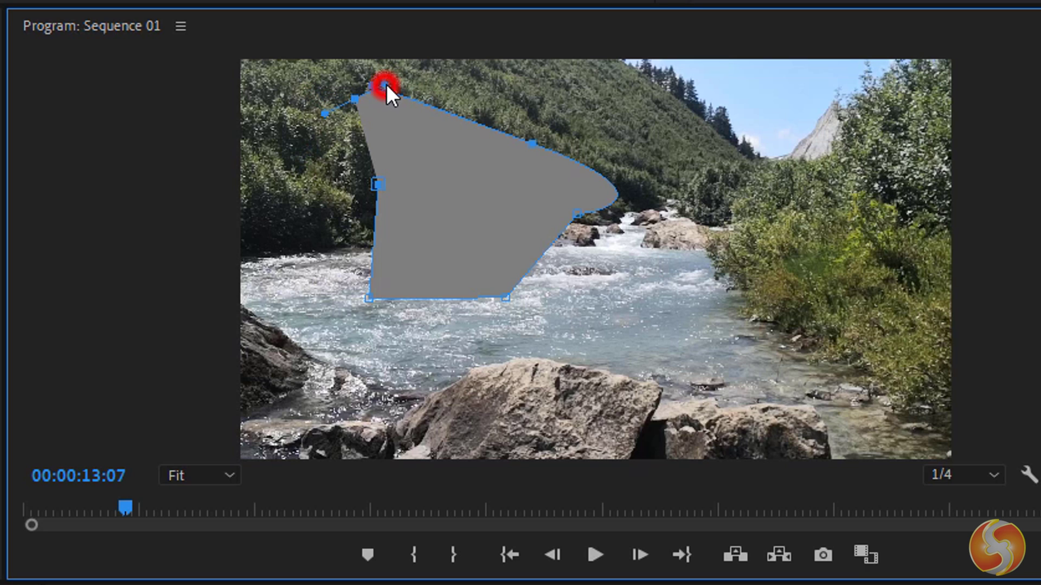
{"action": "left_click_drag", "start_coordinate": [384, 87], "coordinate": [320, 100]}
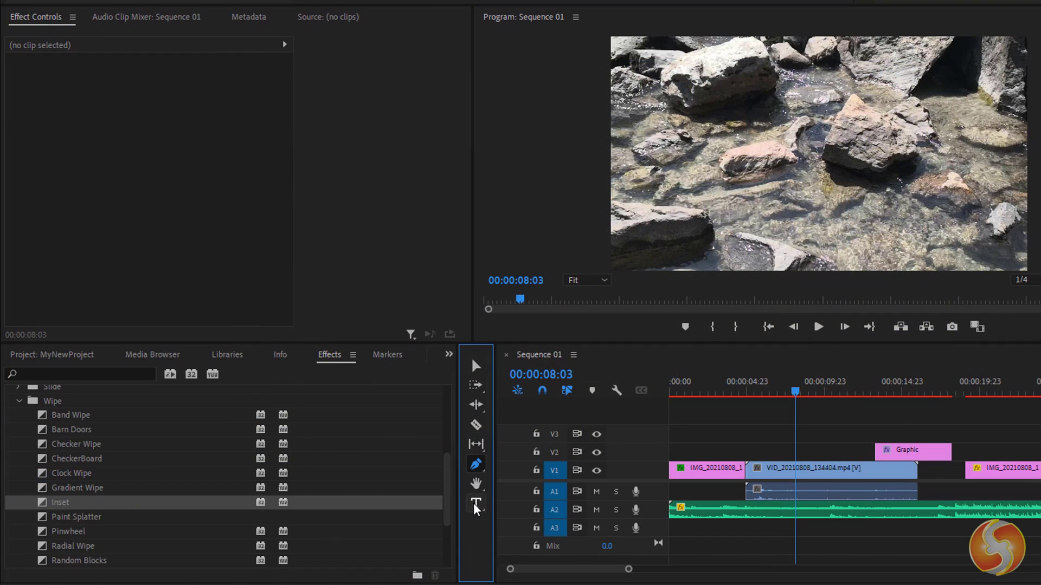
Step: Drag a horizontal text box over the rocks footage
{"action": "left_click", "coordinate": [475, 502]}
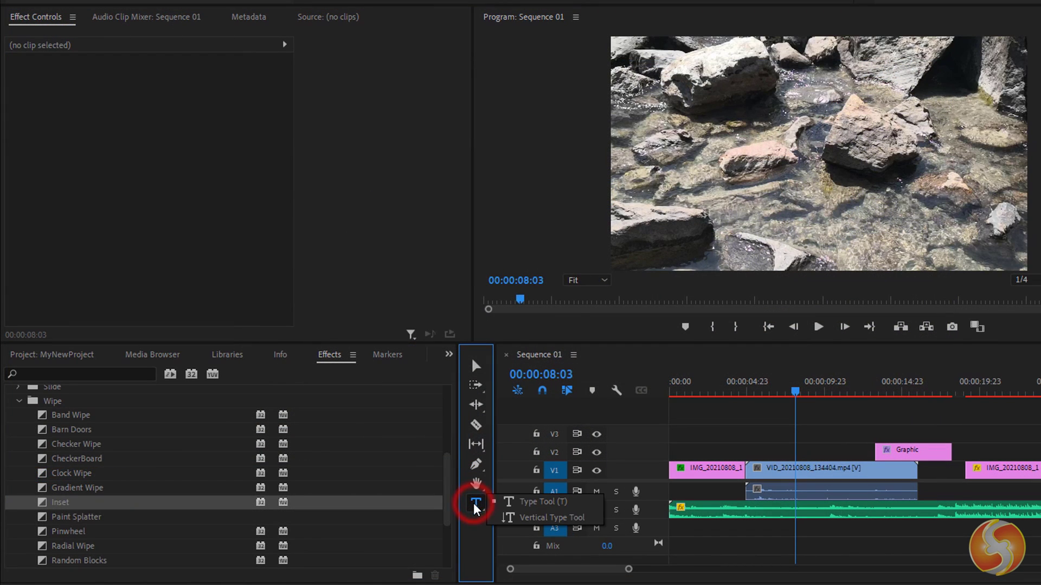
{"action": "left_click", "coordinate": [544, 503]}
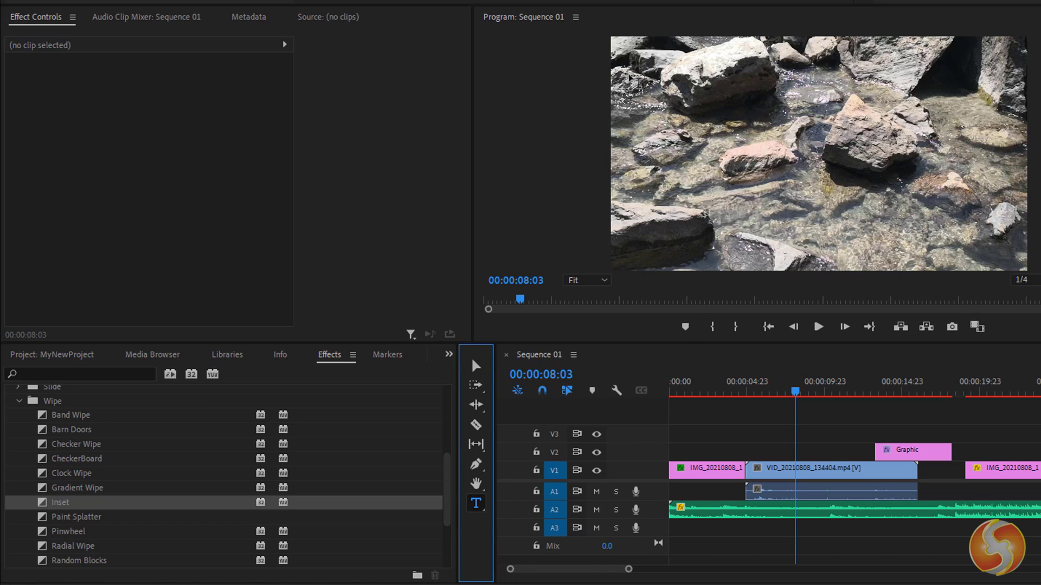
{"action": "left_click_drag", "start_coordinate": [629, 76], "coordinate": [1005, 232]}
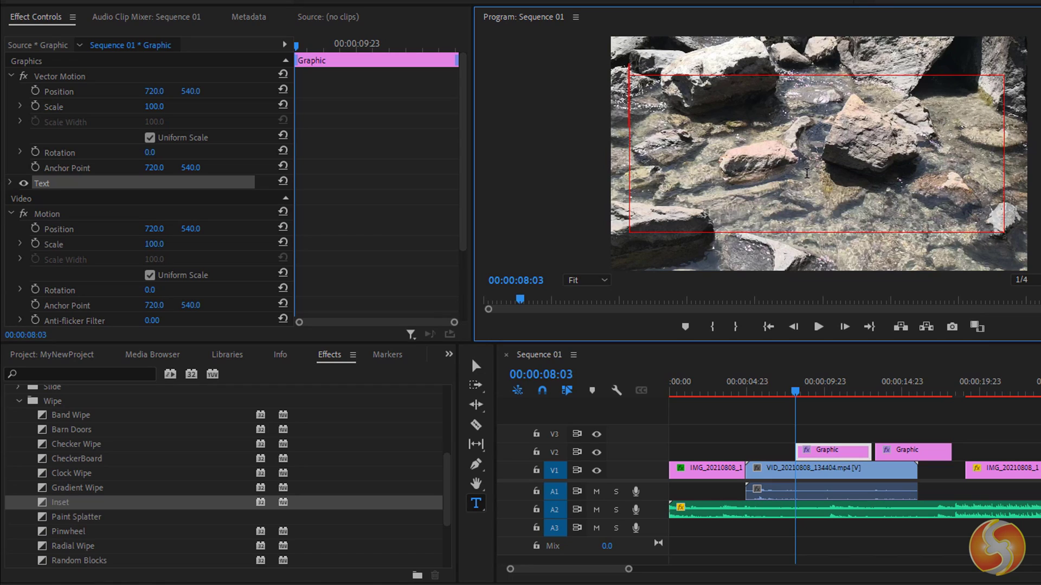
{"action": "type", "text": "Mountains"}
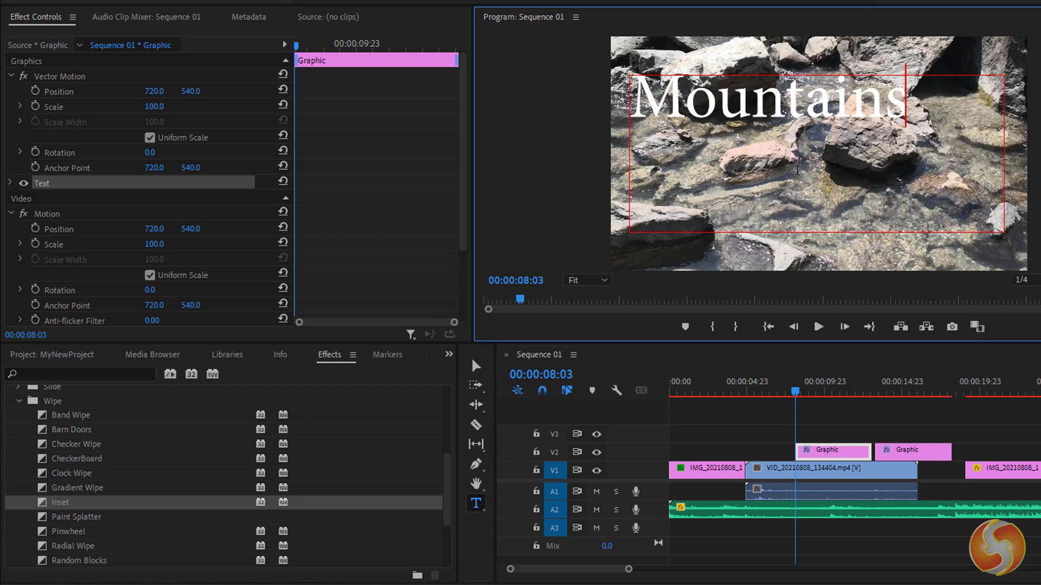
Step: Move the playhead and shift the Mountains title clip earlier on V2
{"action": "left_click", "coordinate": [860, 460]}
{"action": "left_click", "coordinate": [909, 383]}
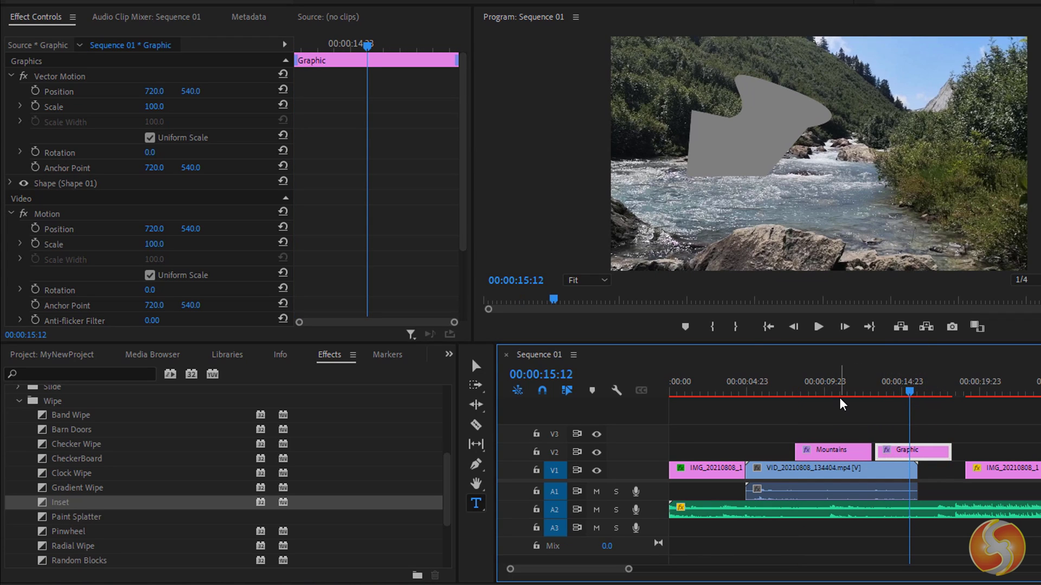
{"action": "left_click", "coordinate": [842, 396]}
{"action": "mouse_move", "coordinate": [829, 449]}
{"action": "left_mouse_down"}
{"action": "mouse_move", "coordinate": [759, 453]}
{"action": "mouse_move", "coordinate": [857, 452]}
{"action": "left_mouse_up"}
Step: Nudge and resize the Mountains text box, and move the grey shape right
{"action": "left_click", "coordinate": [478, 367]}
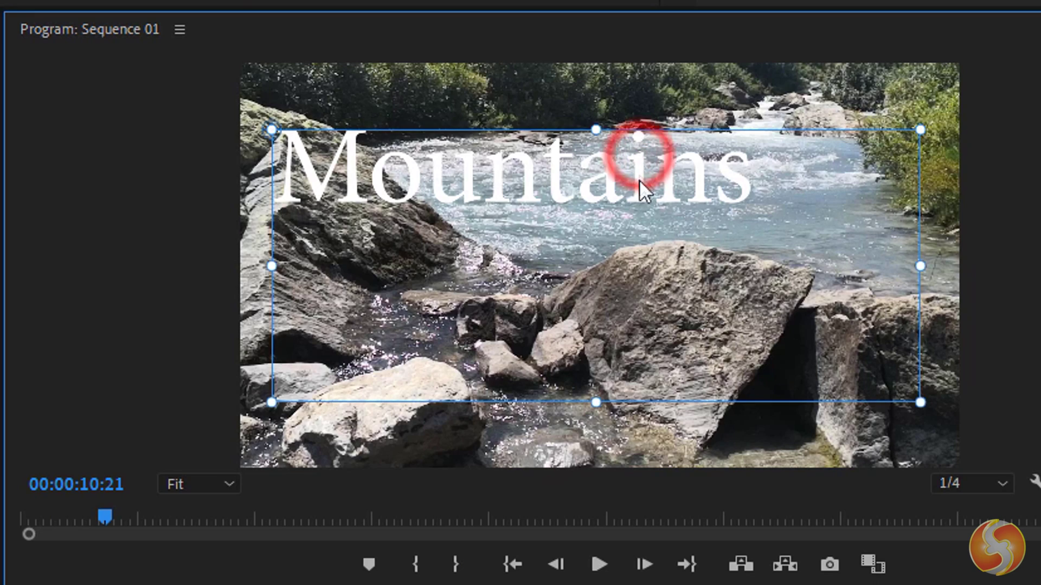
{"action": "left_click_drag", "start_coordinate": [627, 147], "coordinate": [643, 176]}
{"action": "left_click_drag", "start_coordinate": [876, 338], "coordinate": [699, 210]}
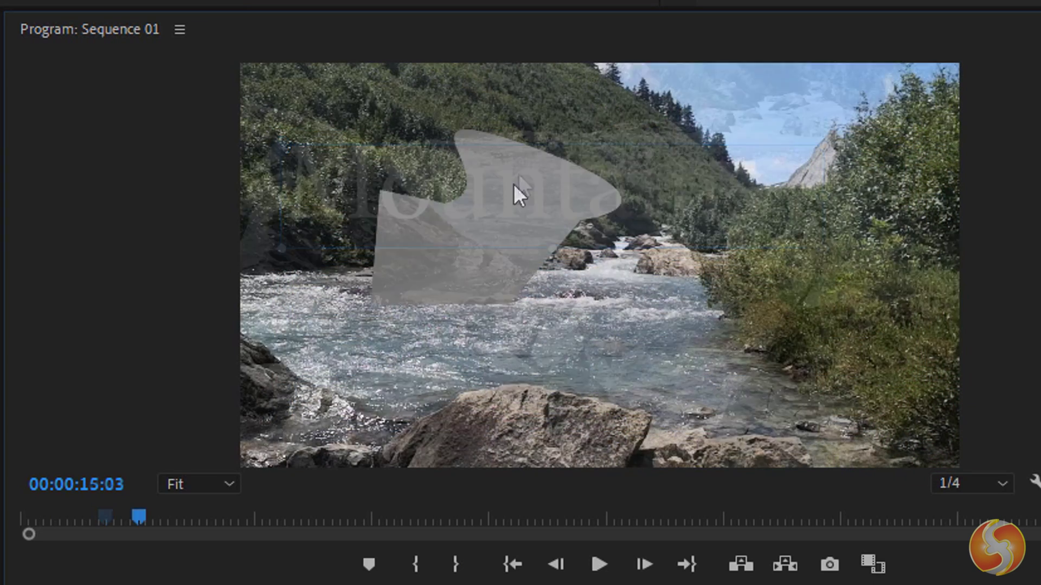
{"action": "left_click", "coordinate": [479, 256]}
{"action": "mouse_move", "coordinate": [478, 256]}
{"action": "left_mouse_down"}
{"action": "mouse_move", "coordinate": [687, 247]}
{"action": "mouse_move", "coordinate": [658, 167]}
{"action": "left_mouse_up"}
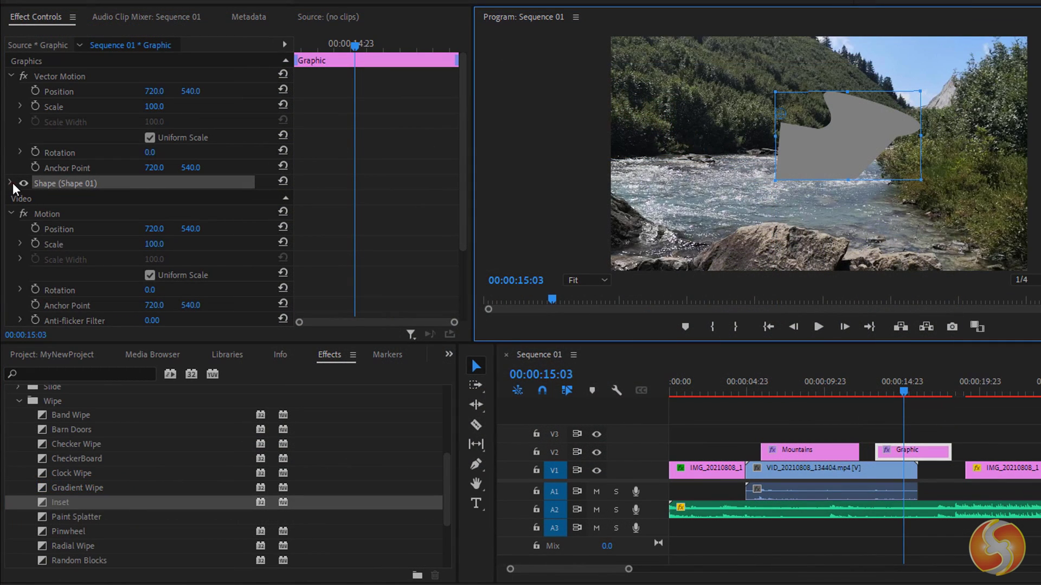
Step: Set the freeform shape's fill to red
{"action": "left_click", "coordinate": [13, 184]}
{"action": "left_click", "coordinate": [73, 249]}
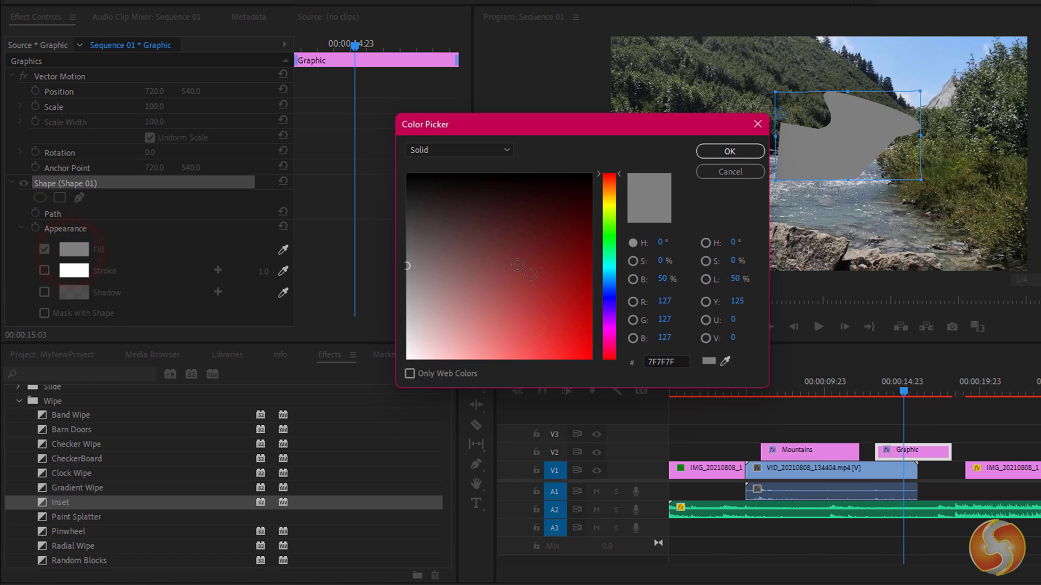
{"action": "left_click", "coordinate": [559, 316]}
{"action": "left_click", "coordinate": [729, 150]}
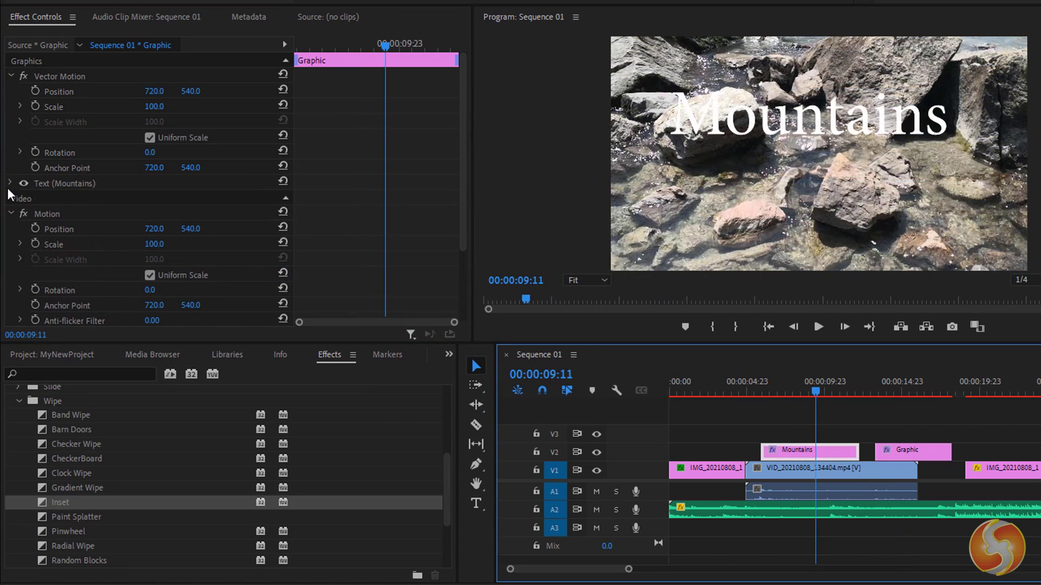
Step: Make the Mountains title bright red and thicken its white stroke
{"action": "left_click", "coordinate": [11, 183]}
{"action": "scroll", "coordinate": [48, 221], "scroll_direction": "down", "scroll_amount": 5}
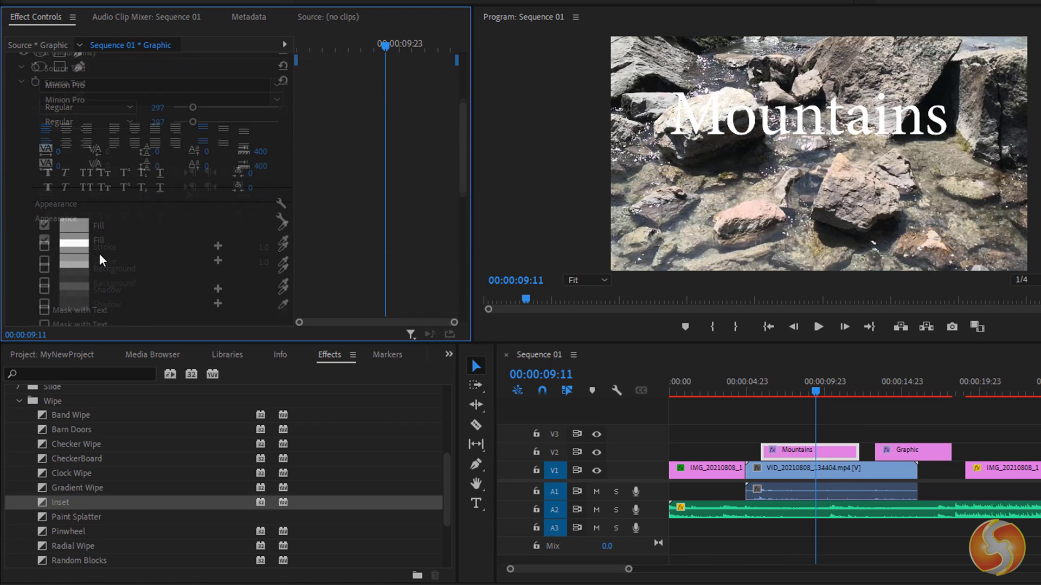
{"action": "left_click", "coordinate": [74, 211]}
{"action": "left_click_drag", "start_coordinate": [569, 325], "coordinate": [510, 283]}
{"action": "left_click", "coordinate": [589, 179]}
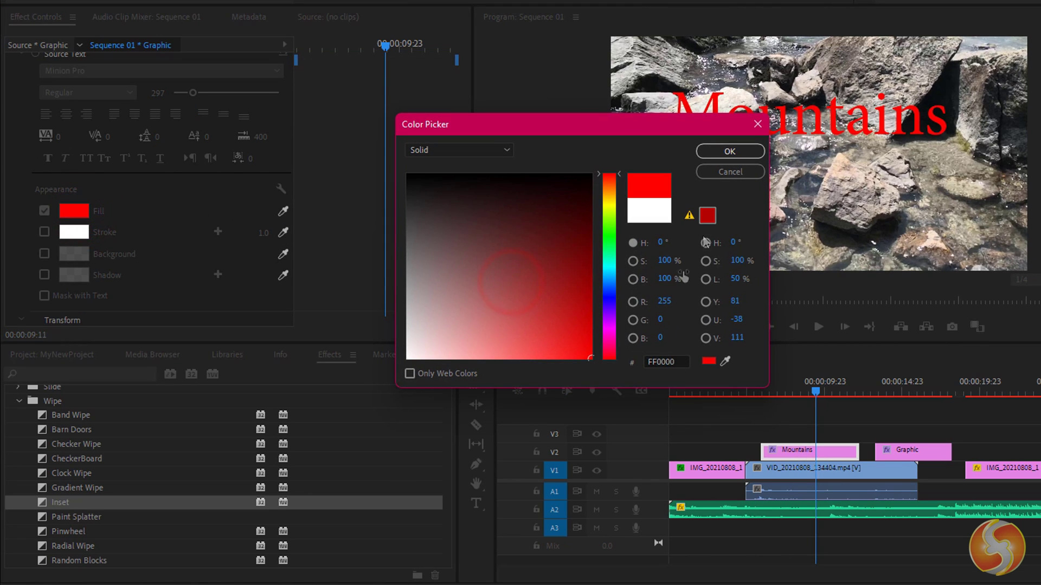
{"action": "left_click", "coordinate": [730, 152]}
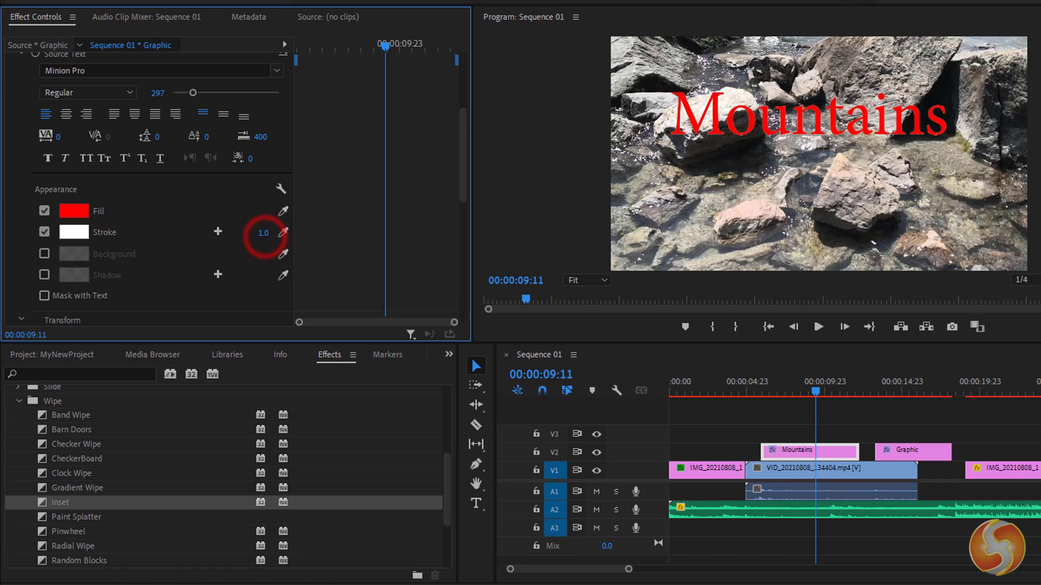
{"action": "left_click_drag", "start_coordinate": [263, 232], "coordinate": [292, 233]}
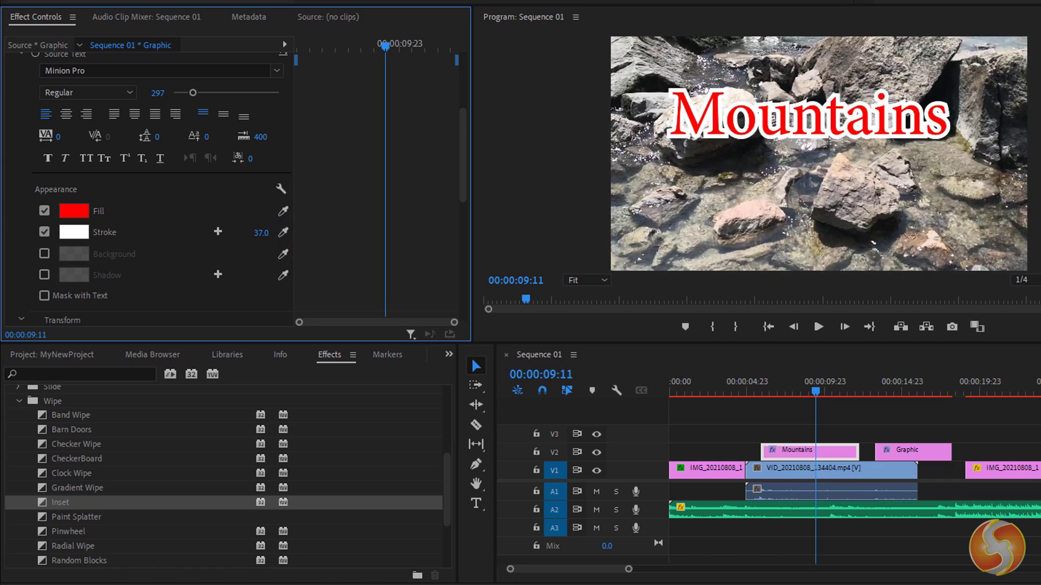
{"action": "left_click", "coordinate": [227, 22]}
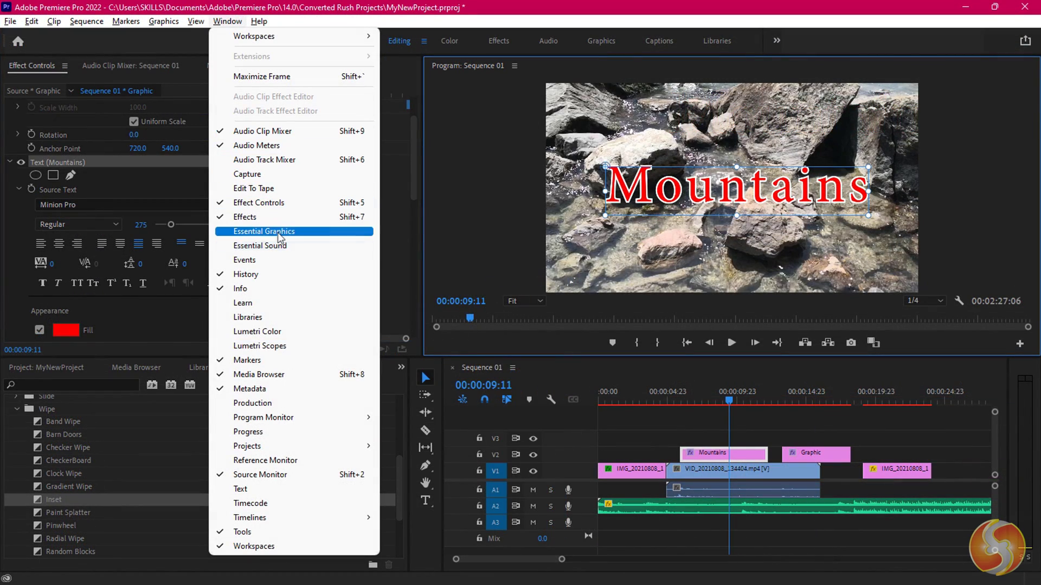
Step: Add the Angled Lower Third template from Essential Graphics and play it back
{"action": "left_click", "coordinate": [279, 232]}
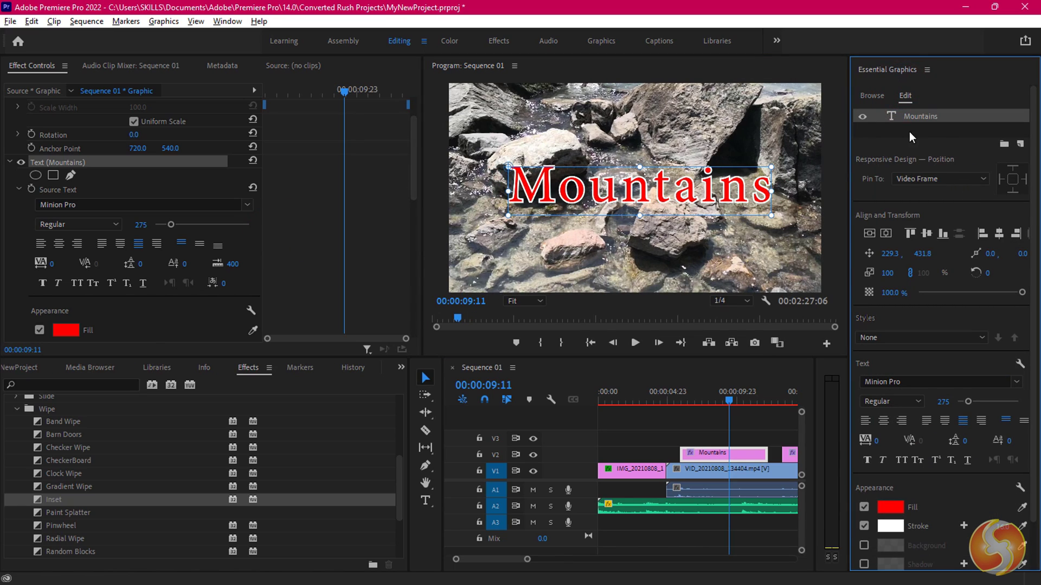
{"action": "left_click", "coordinate": [863, 117]}
{"action": "scroll", "coordinate": [931, 295], "scroll_direction": "down", "scroll_amount": 1}
{"action": "scroll", "coordinate": [932, 498], "scroll_direction": "up", "scroll_amount": 1}
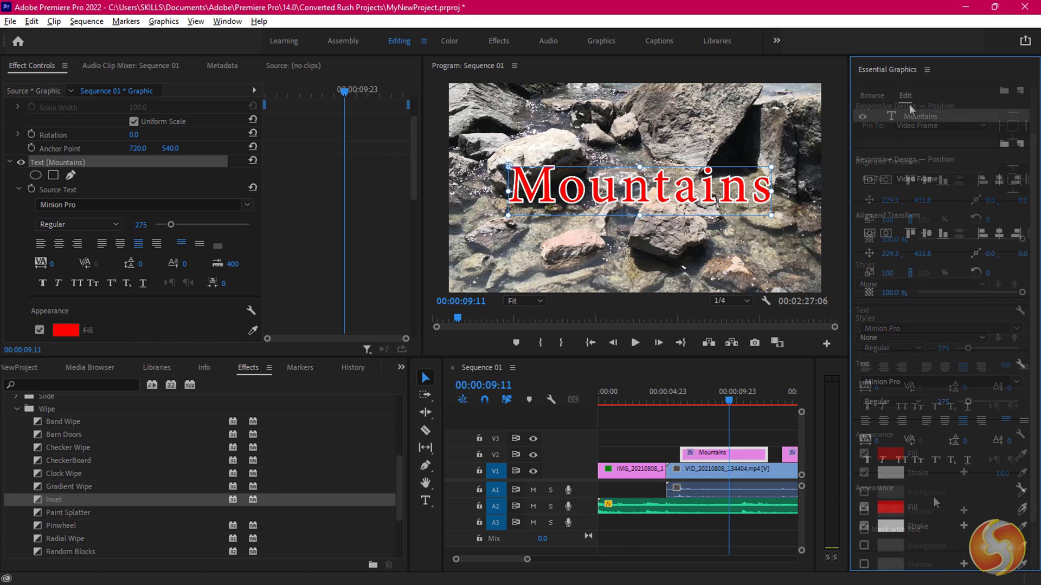
{"action": "left_click", "coordinate": [872, 96]}
{"action": "scroll", "coordinate": [952, 269], "scroll_direction": "down", "scroll_amount": 3}
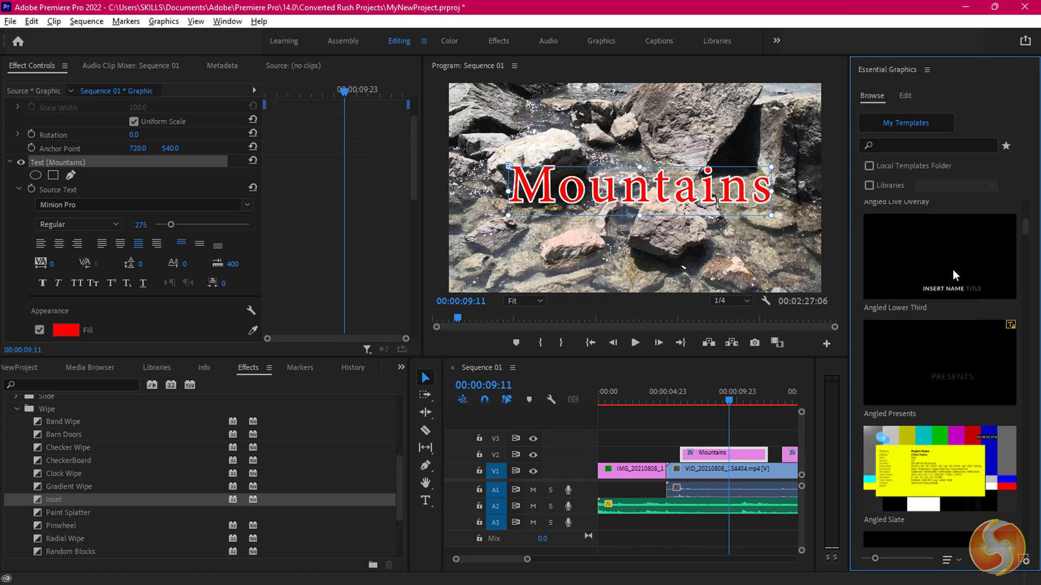
{"action": "scroll", "coordinate": [953, 326], "scroll_direction": "down", "scroll_amount": 3}
{"action": "left_click_drag", "start_coordinate": [964, 369], "coordinate": [666, 469]}
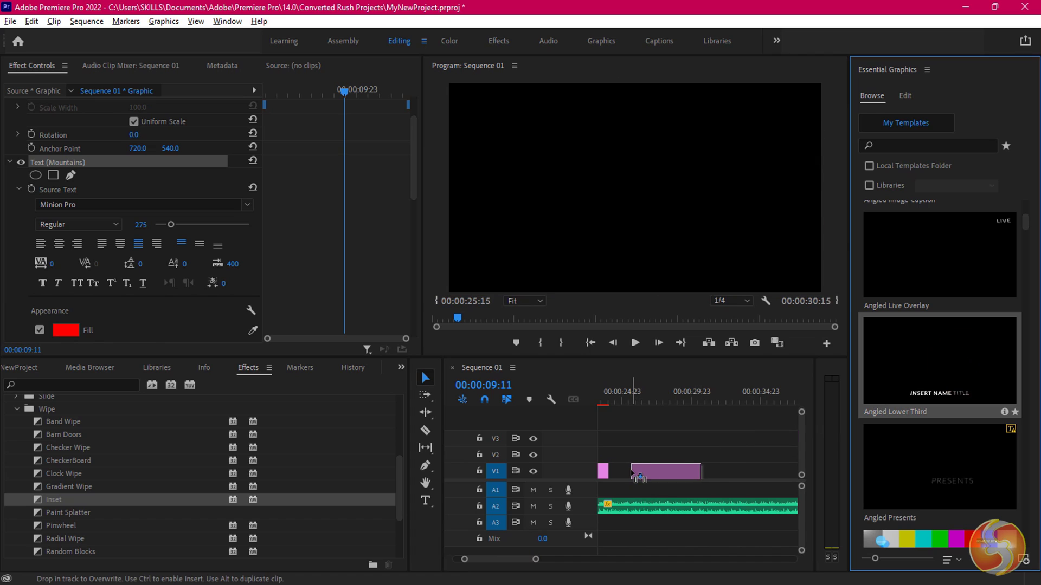
{"action": "left_click", "coordinate": [623, 403]}
{"action": "left_click", "coordinate": [636, 344]}
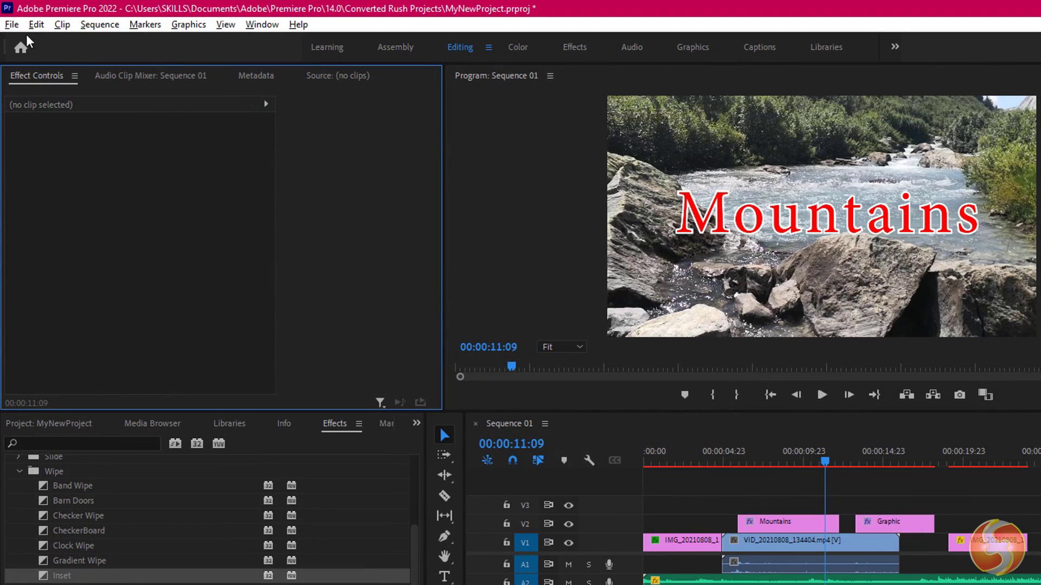
Step: Open and cancel the MyNewProject save dialog, then show File export options
{"action": "left_click", "coordinate": [12, 24]}
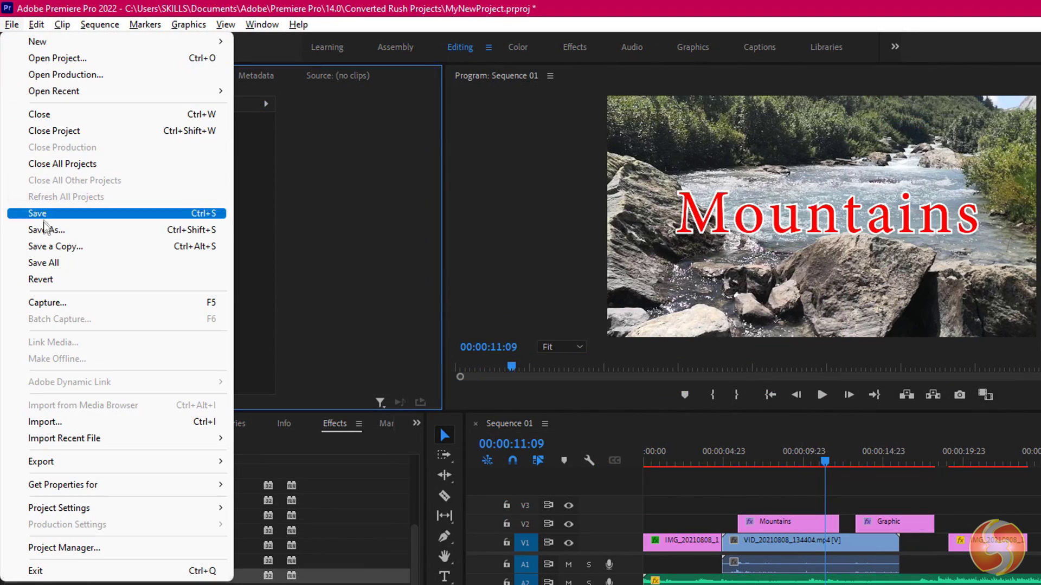
{"action": "left_click", "coordinate": [47, 230]}
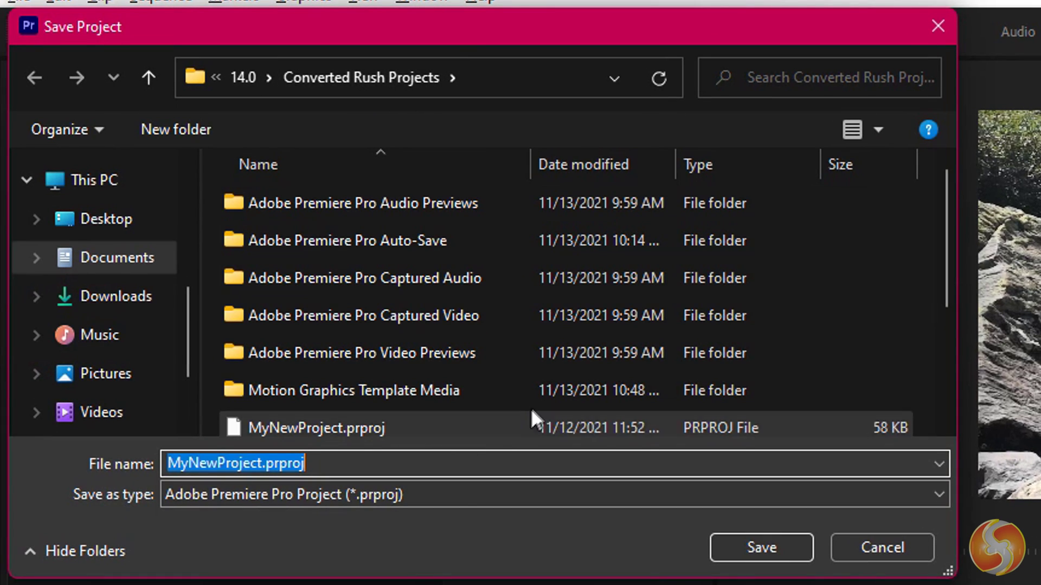
{"action": "left_click", "coordinate": [432, 496]}
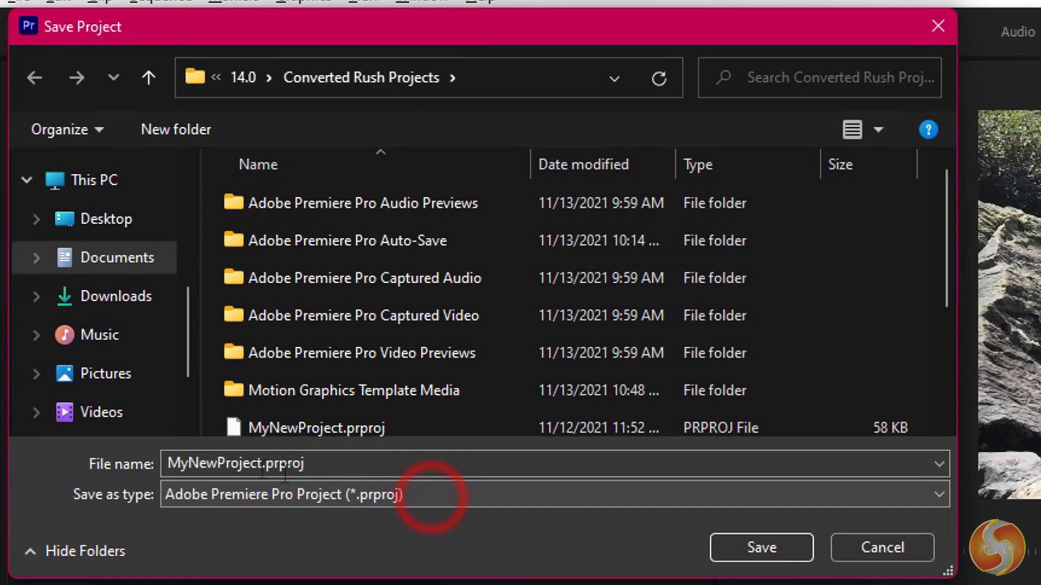
{"action": "left_click", "coordinate": [244, 464]}
{"action": "left_click", "coordinate": [292, 464]}
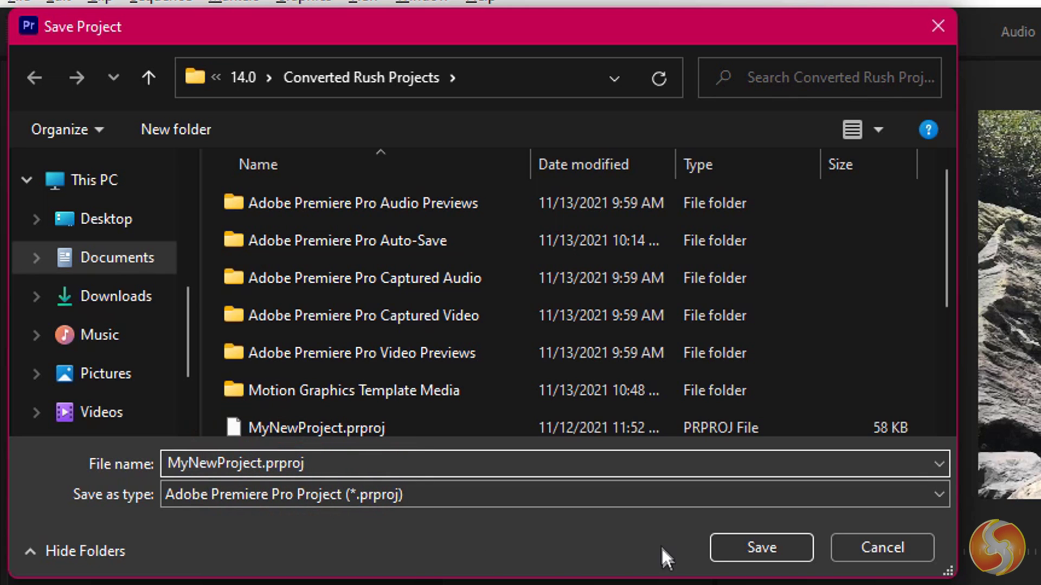
{"action": "left_click", "coordinate": [864, 547]}
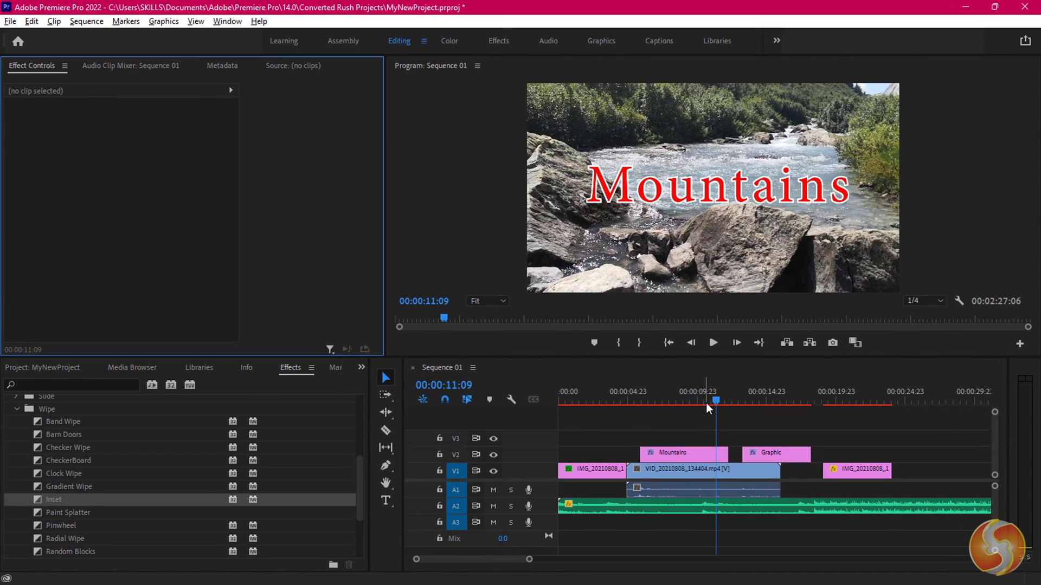
{"action": "left_click", "coordinate": [507, 375]}
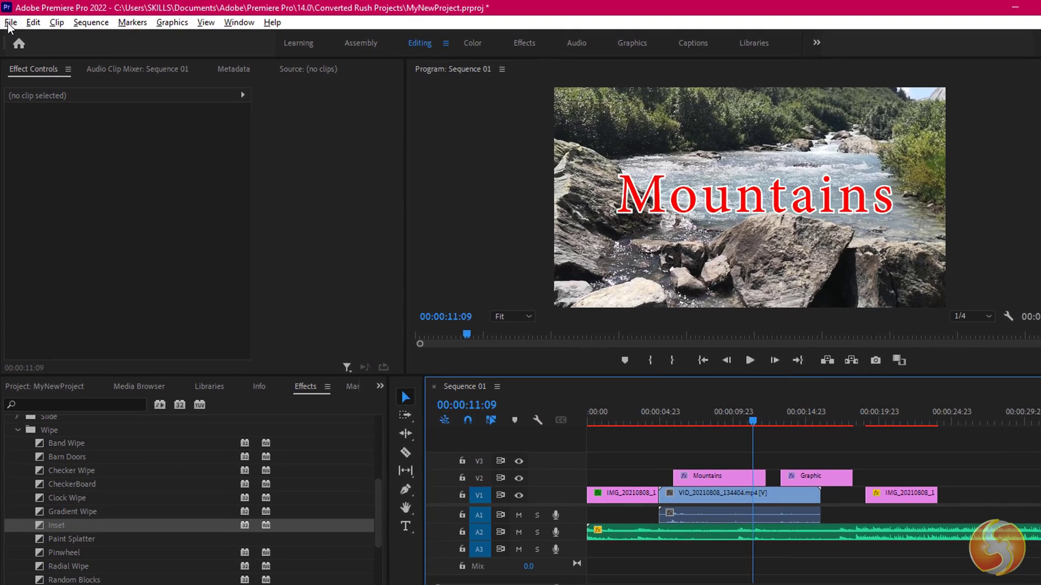
{"action": "left_click", "coordinate": [11, 22]}
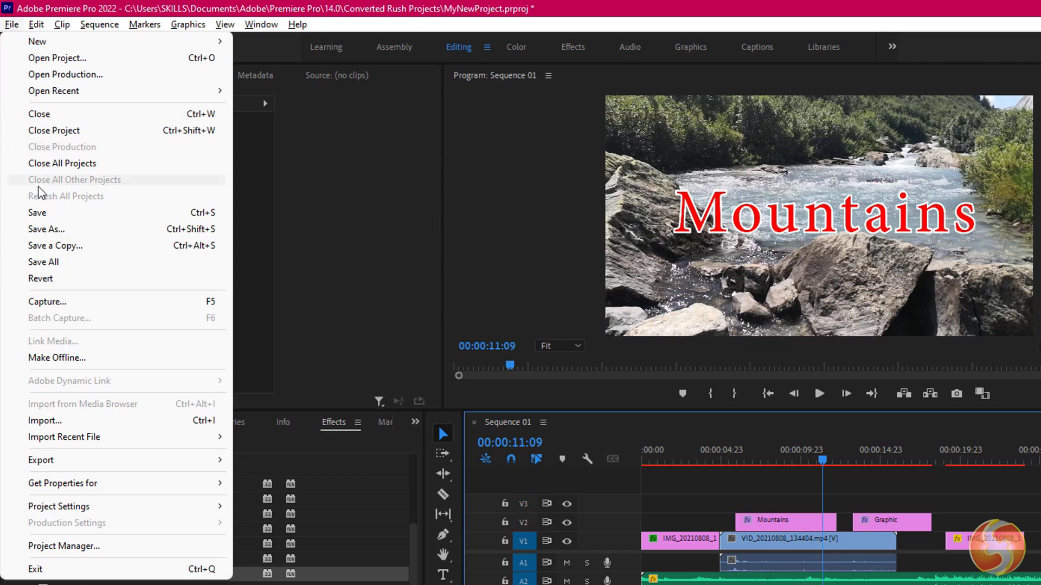
{"action": "mouse_move", "coordinate": [113, 460]}
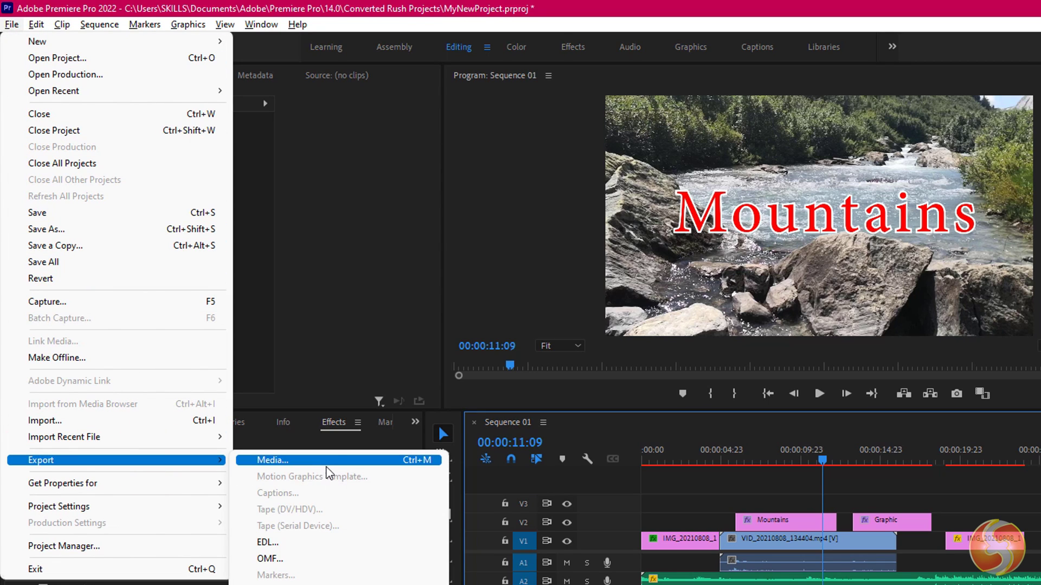
Step: Open Export Settings for Sequence 01, try a left-edge crop, and start the range at the playhead
{"action": "left_click", "coordinate": [328, 464]}
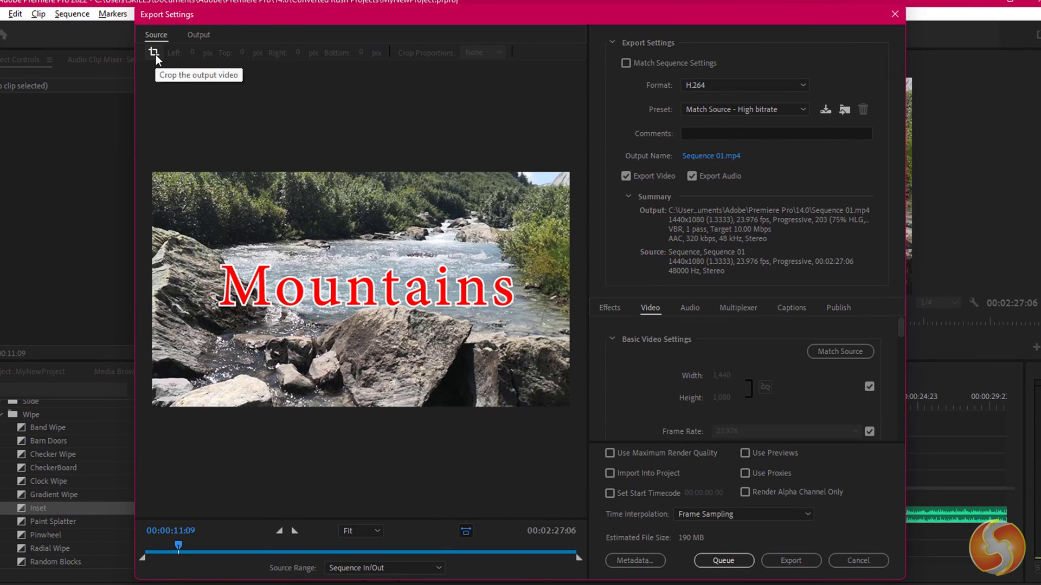
{"action": "left_click", "coordinate": [154, 54]}
{"action": "left_click_drag", "start_coordinate": [154, 176], "coordinate": [151, 177]}
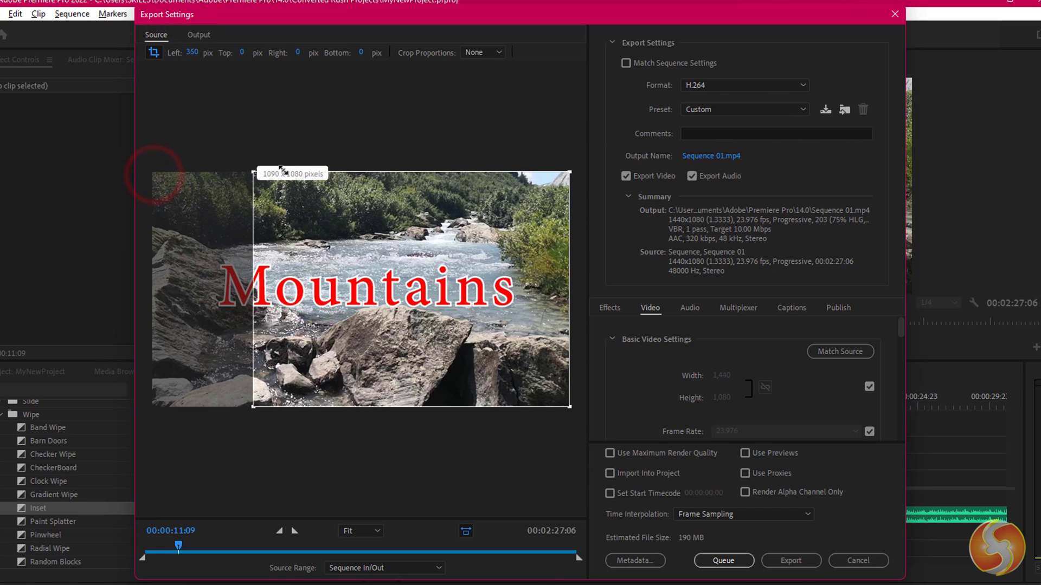
{"action": "left_click", "coordinate": [192, 478]}
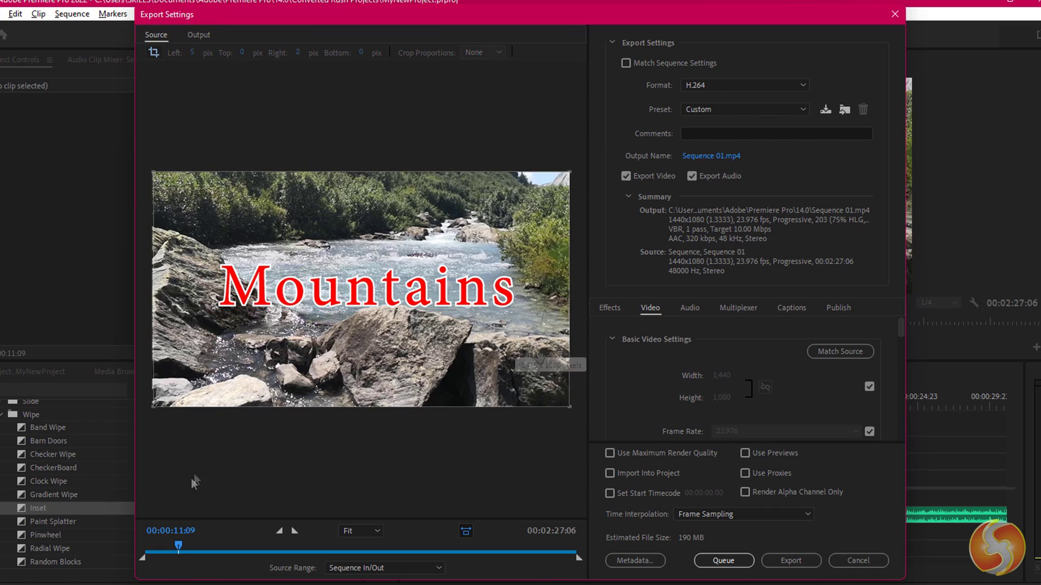
{"action": "mouse_move", "coordinate": [145, 559]}
{"action": "left_mouse_down"}
{"action": "mouse_move", "coordinate": [236, 559]}
{"action": "mouse_move", "coordinate": [196, 556]}
{"action": "left_mouse_up"}
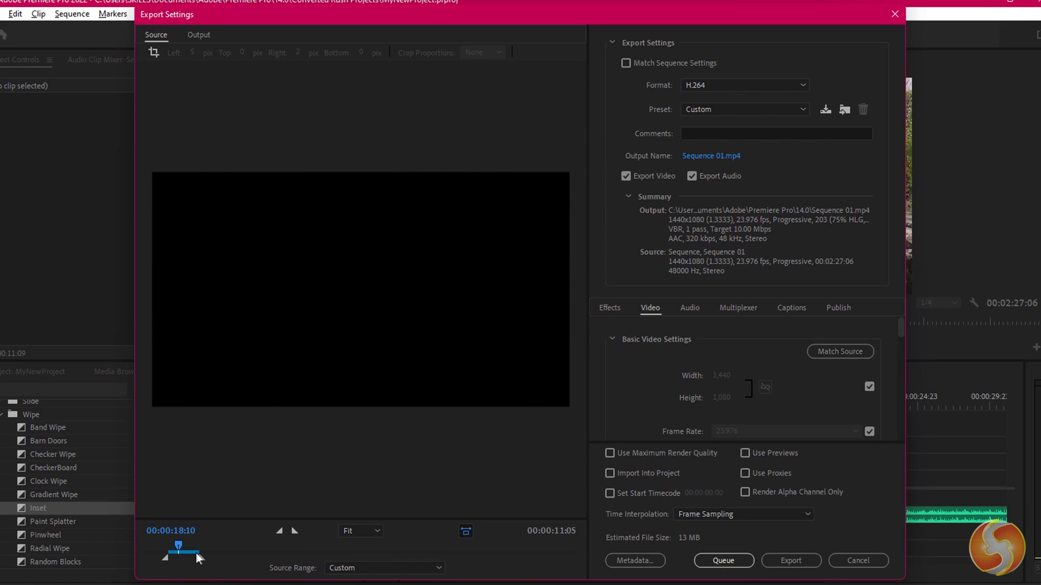
Step: Keep H.264 format, trying the High Quality 2160p 4K preset and a 25 fps frame rate
{"action": "left_click", "coordinate": [772, 84]}
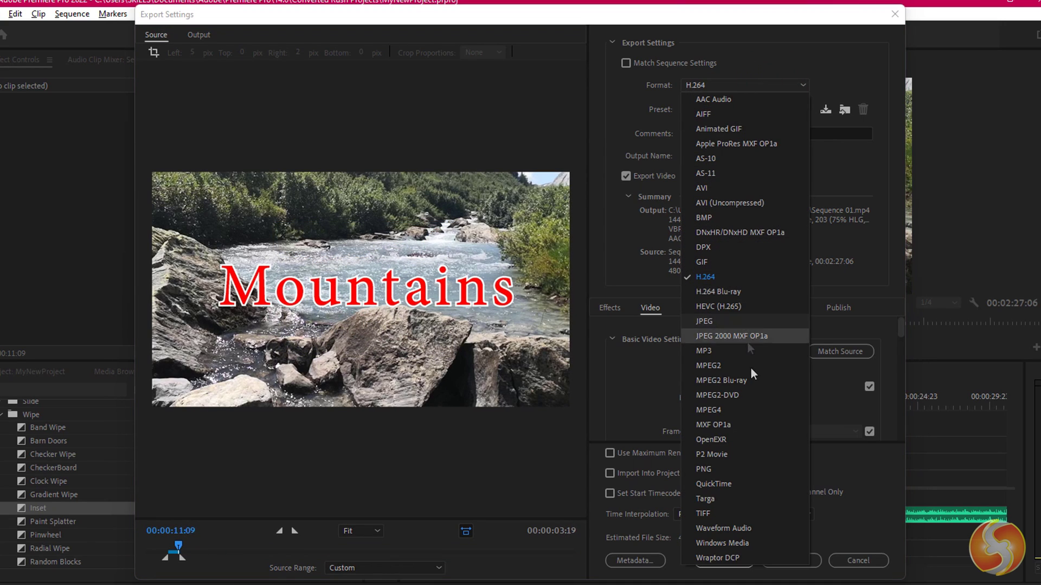
{"action": "left_click", "coordinate": [735, 279]}
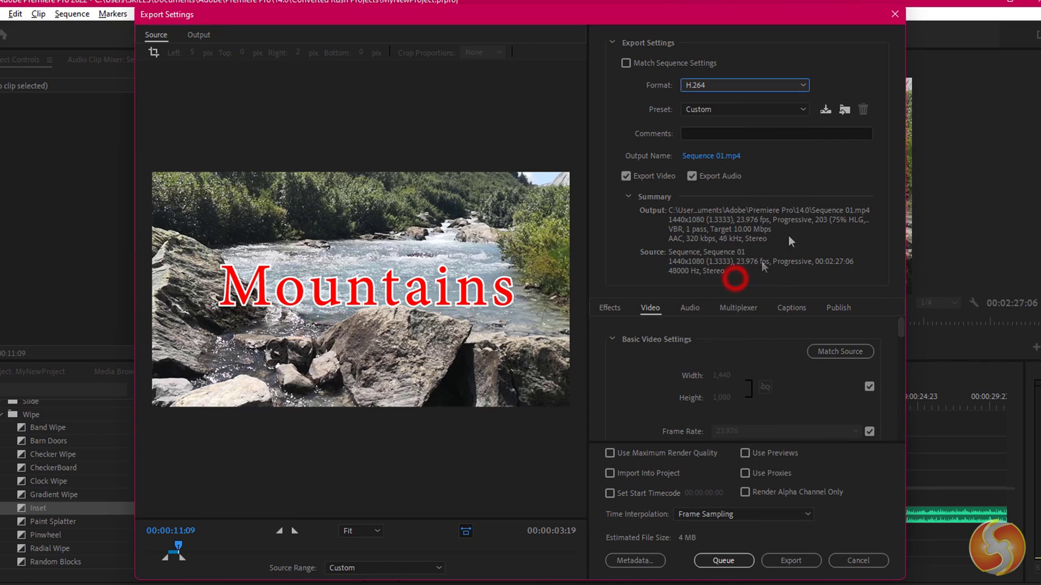
{"action": "left_click", "coordinate": [755, 109]}
{"action": "left_click", "coordinate": [733, 243]}
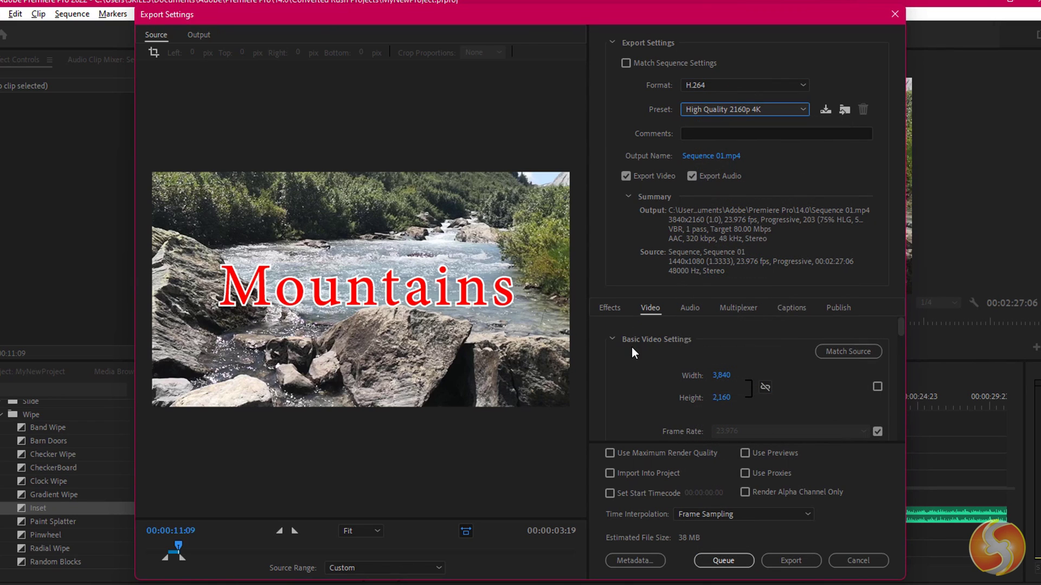
{"action": "scroll", "coordinate": [733, 412], "scroll_direction": "down", "scroll_amount": 2}
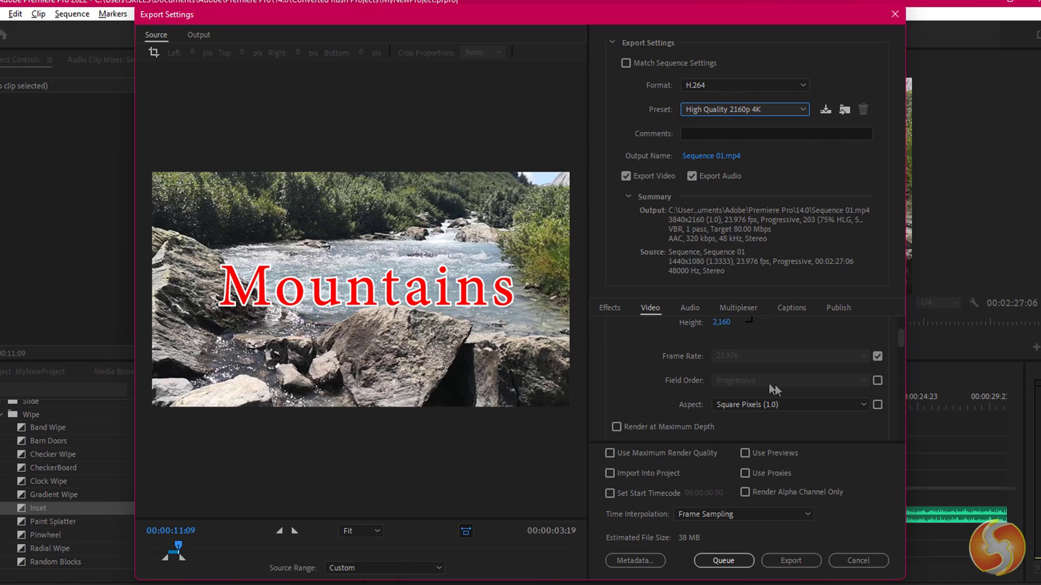
{"action": "scroll", "coordinate": [779, 386], "scroll_direction": "up", "scroll_amount": 1}
{"action": "left_click", "coordinate": [876, 394]}
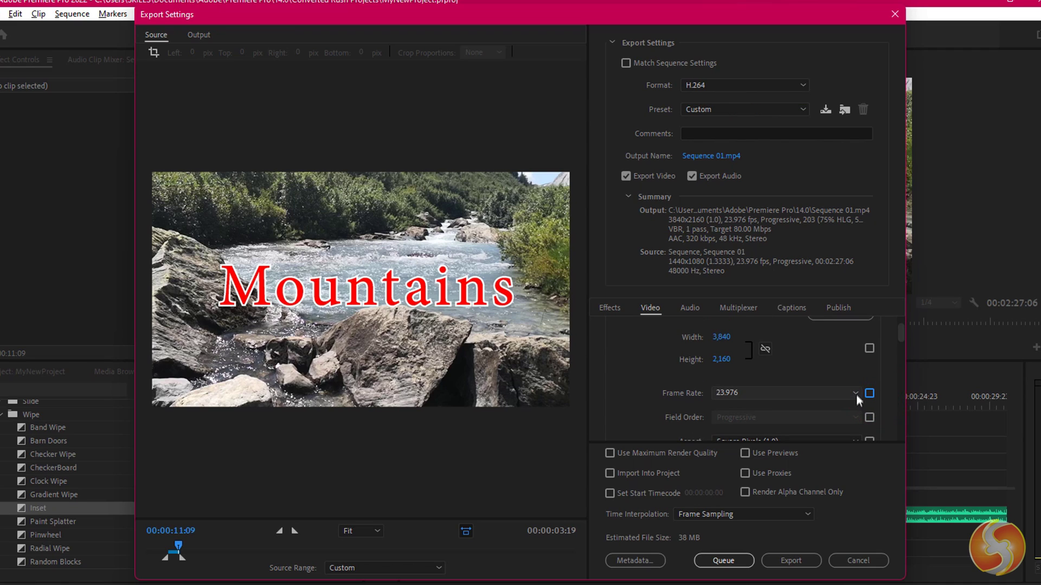
{"action": "left_click", "coordinate": [856, 393]}
{"action": "left_click", "coordinate": [764, 304]}
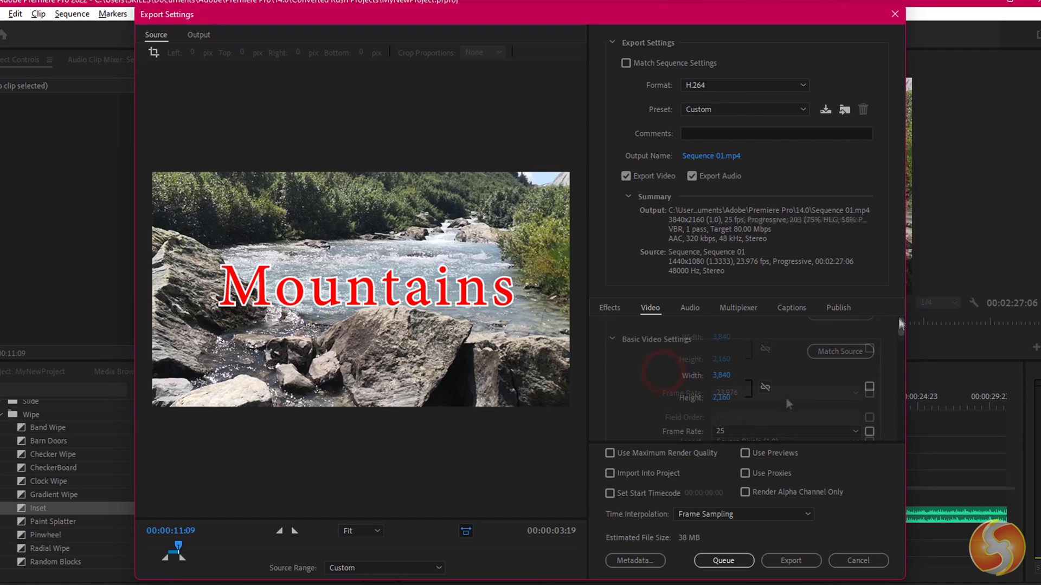
Step: Check the 48 kHz audio sample rate, then match source size 1440x1080 and 23.976 fps
{"action": "left_click", "coordinate": [691, 308]}
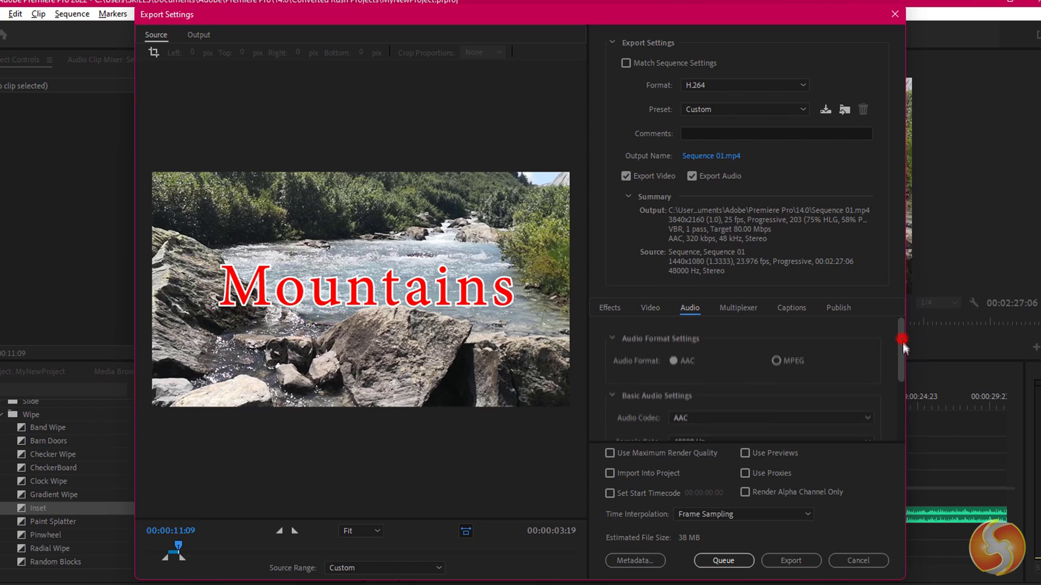
{"action": "scroll", "coordinate": [903, 346], "scroll_direction": "down", "scroll_amount": 3}
{"action": "left_click", "coordinate": [798, 365]}
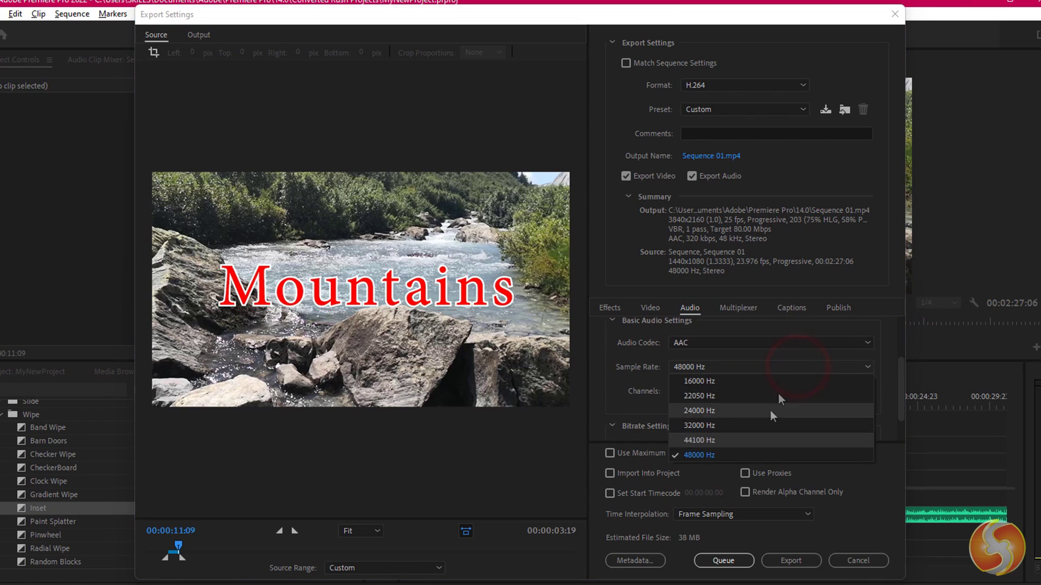
{"action": "left_click", "coordinate": [885, 355]}
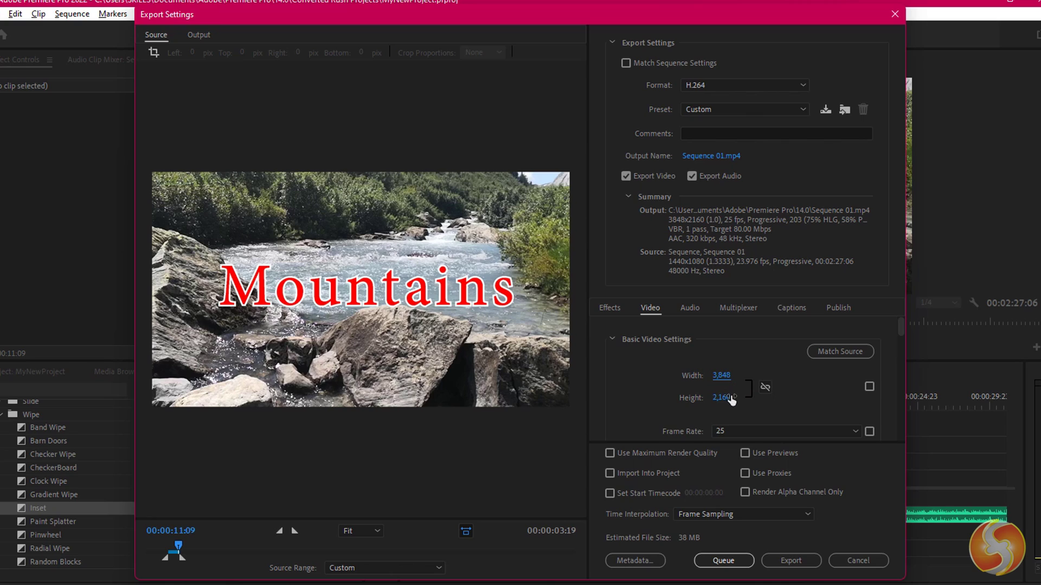
{"action": "left_click", "coordinate": [869, 387]}
{"action": "scroll", "coordinate": [860, 395], "scroll_direction": "down", "scroll_amount": 2}
{"action": "left_click", "coordinate": [869, 356]}
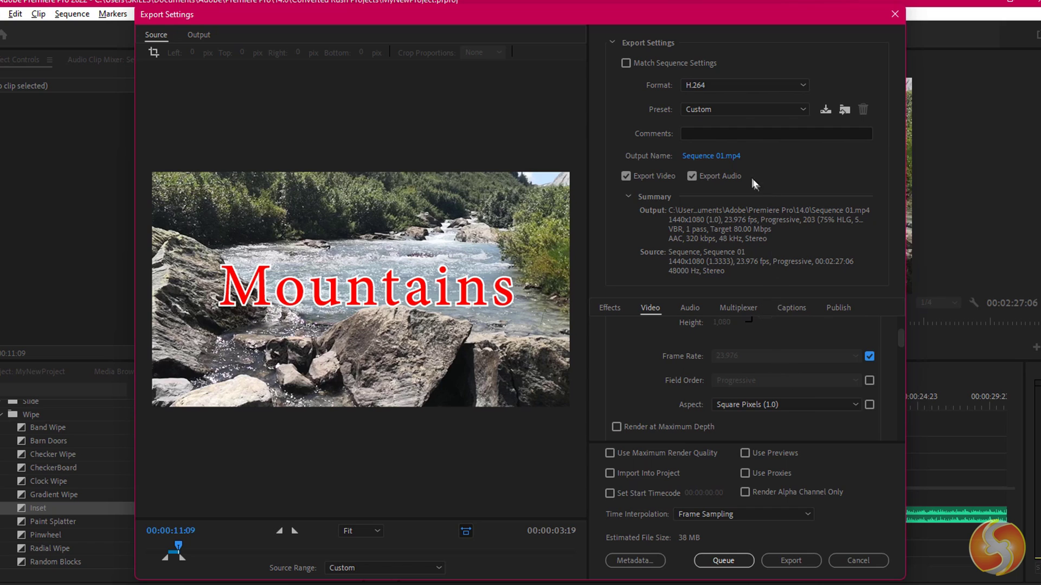
Step: Name the output file MyVideo.mp4 and start the export
{"action": "left_click", "coordinate": [726, 156]}
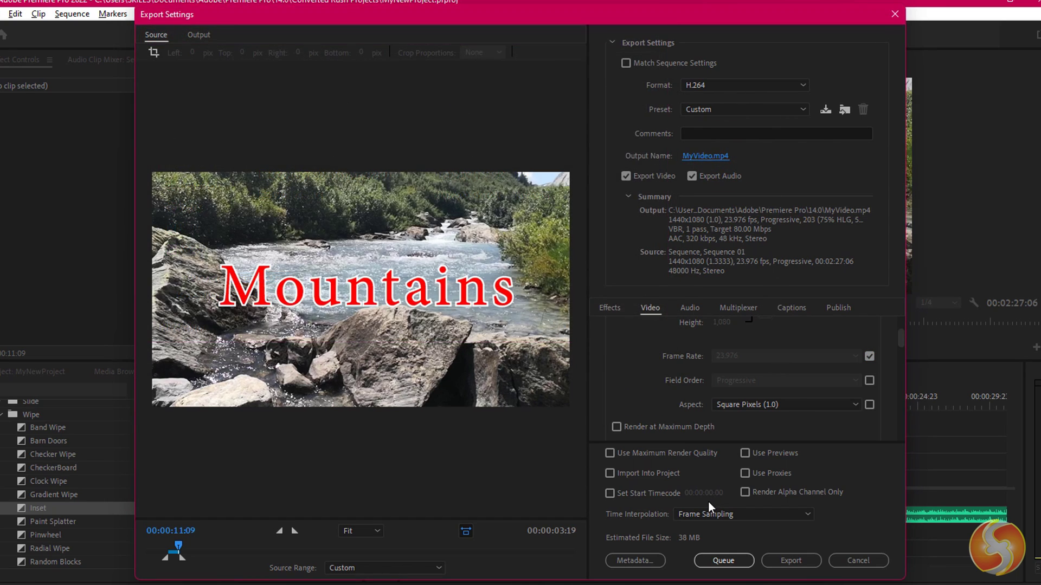
{"action": "left_click", "coordinate": [790, 560]}
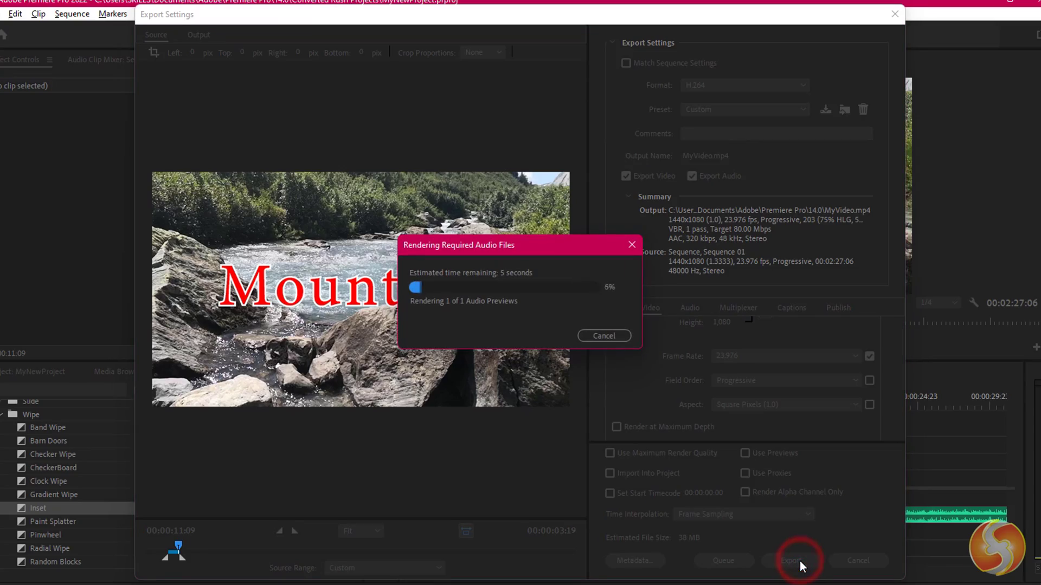